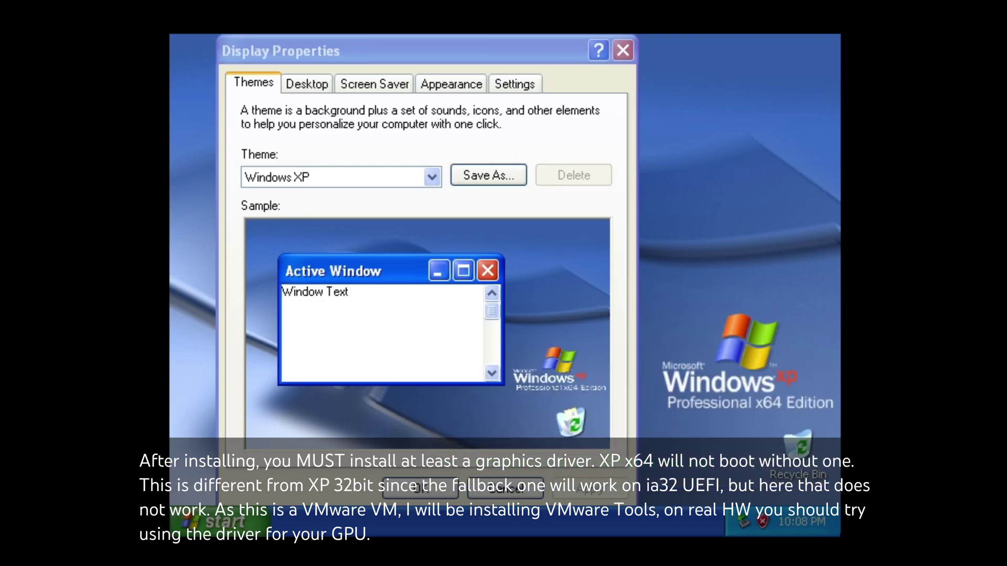
- Raise the screen resolution in the display settings
{"action": "left_click", "coordinate": [515, 84]}
{"action": "left_click_drag", "start_coordinate": [290, 381], "coordinate": [346, 395]}
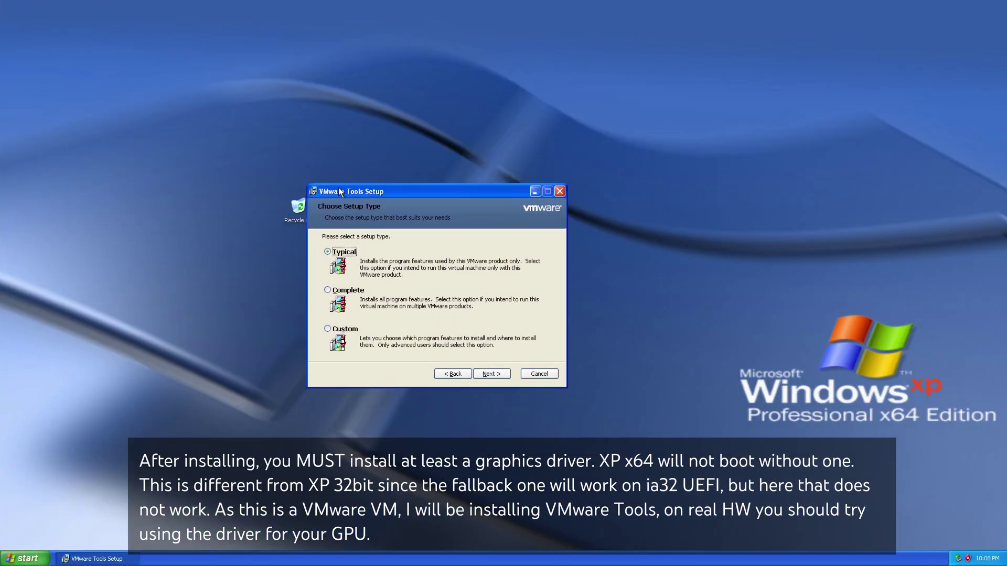
- Install VMware Tools through its setup wizard and log in to the Administrator account
{"action": "left_click", "coordinate": [544, 364]}
{"action": "left_click", "coordinate": [544, 364]}
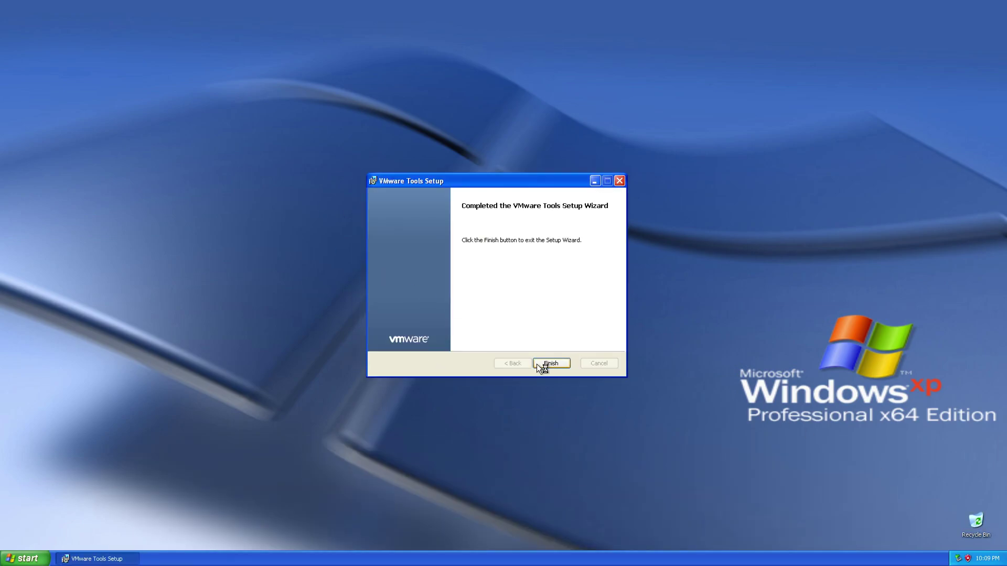
{"action": "left_click", "coordinate": [537, 364]}
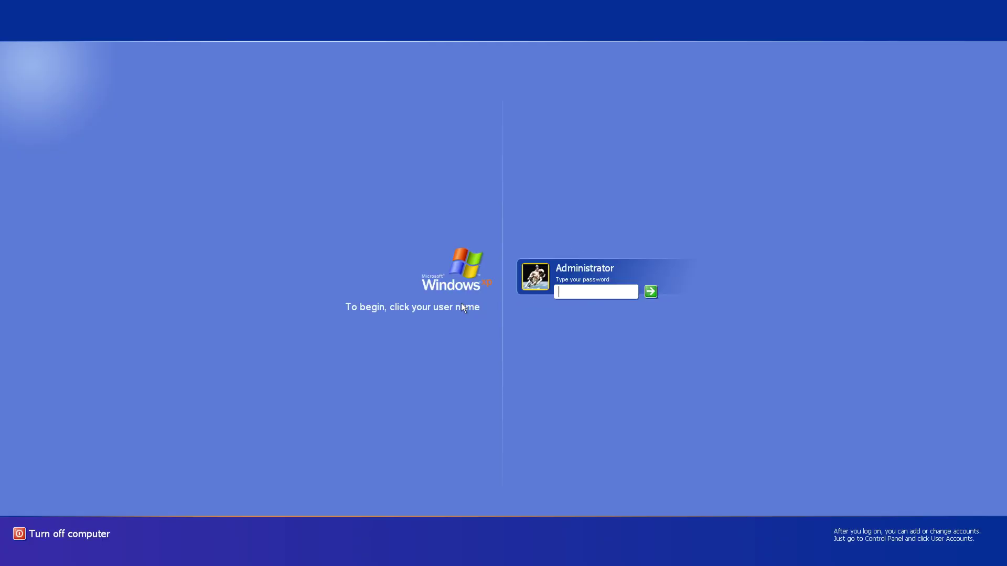
{"action": "key", "text": "Return"}
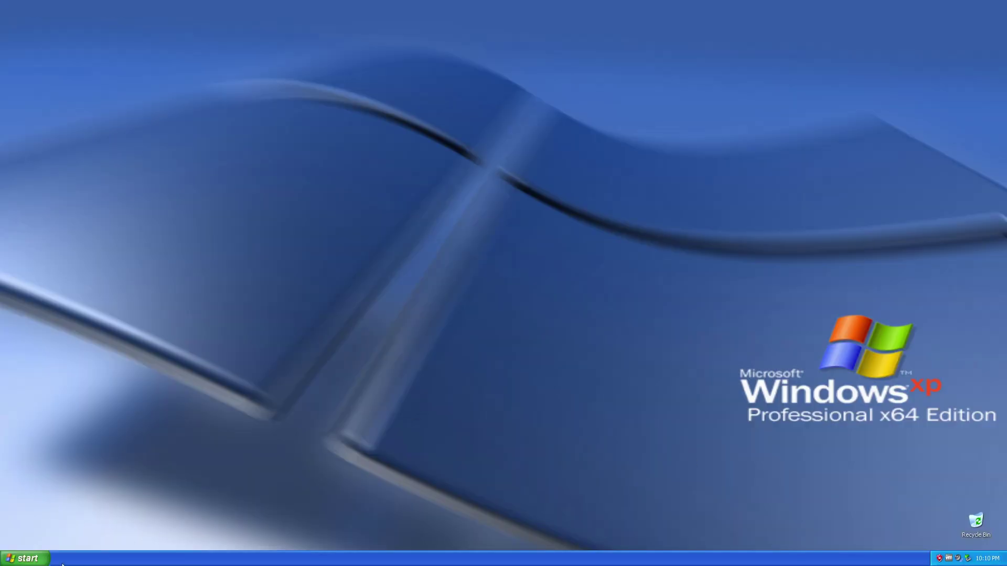
- Open legacyupdate.net in Internet Explorer and start Legacy Update
{"action": "left_click", "coordinate": [31, 559]}
{"action": "left_click", "coordinate": [77, 331]}
{"action": "left_click", "coordinate": [195, 70]}
{"action": "type", "text": "legacyupdate.net"}
{"action": "key", "text": "Return"}
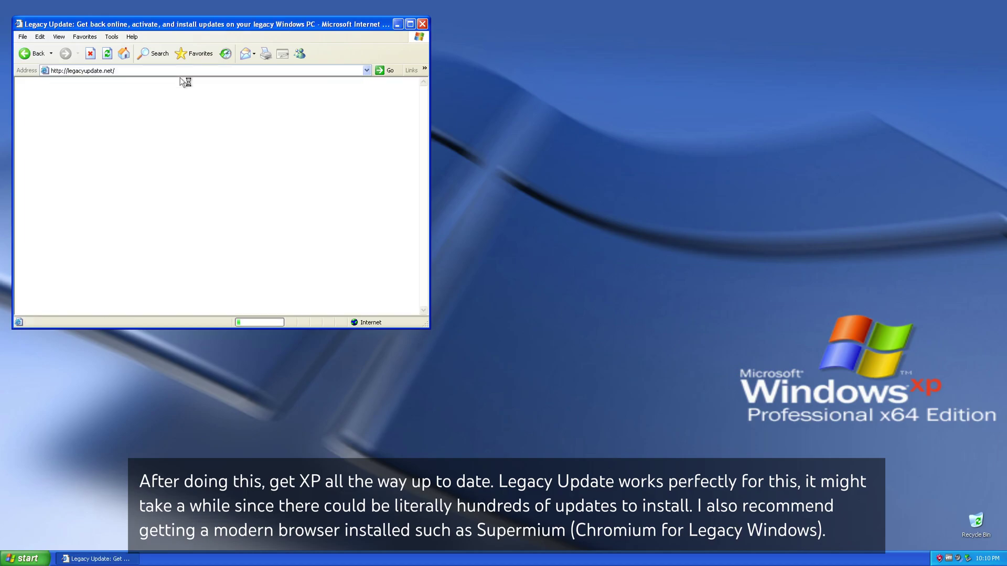
{"action": "scroll", "coordinate": [252, 235], "scroll_direction": "down", "scroll_amount": 4}
{"action": "left_click", "coordinate": [251, 228]}
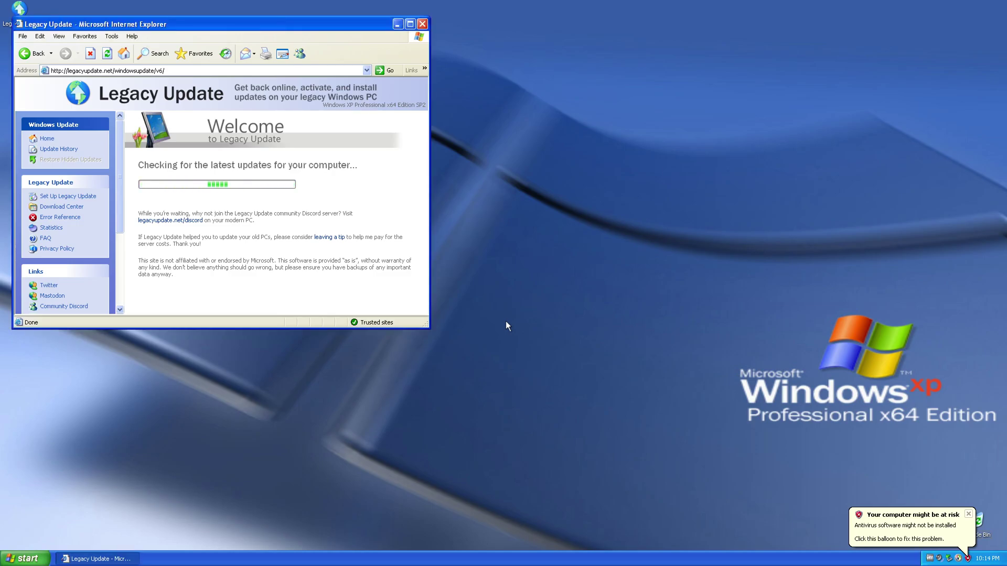
- Select the listed updates in Legacy Update and proceed to review and install them, including security update KB2813345
{"action": "scroll", "coordinate": [260, 240], "scroll_direction": "down", "scroll_amount": 10}
{"action": "left_click", "coordinate": [157, 230]}
{"action": "scroll", "coordinate": [159, 233], "scroll_direction": "down", "scroll_amount": 3}
{"action": "left_click", "coordinate": [158, 193]}
{"action": "left_click", "coordinate": [158, 247]}
{"action": "left_click", "coordinate": [158, 225]}
{"action": "left_click", "coordinate": [158, 281]}
{"action": "left_click", "coordinate": [158, 263]}
{"action": "scroll", "coordinate": [165, 246], "scroll_direction": "up", "scroll_amount": 20}
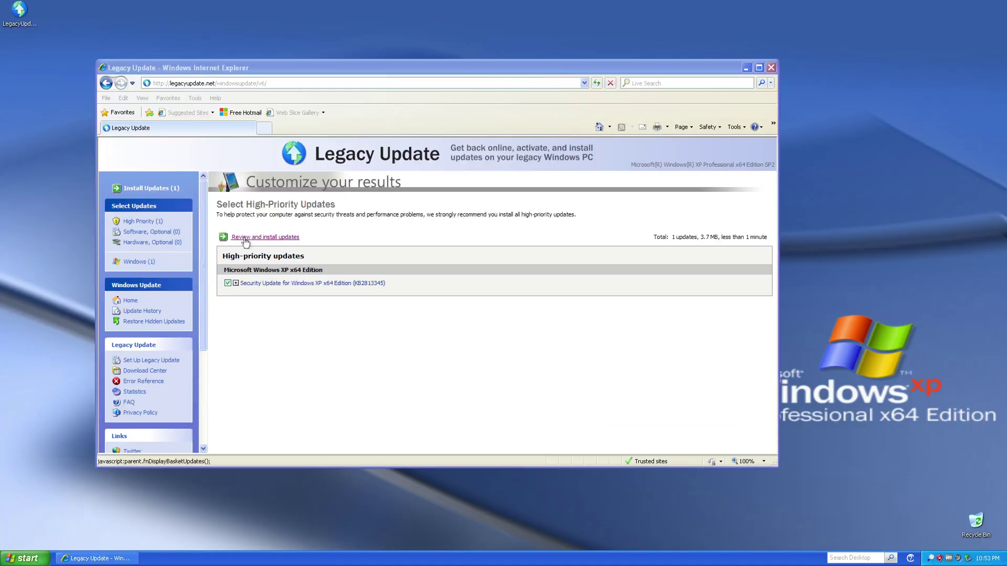
{"action": "left_click", "coordinate": [245, 239]}
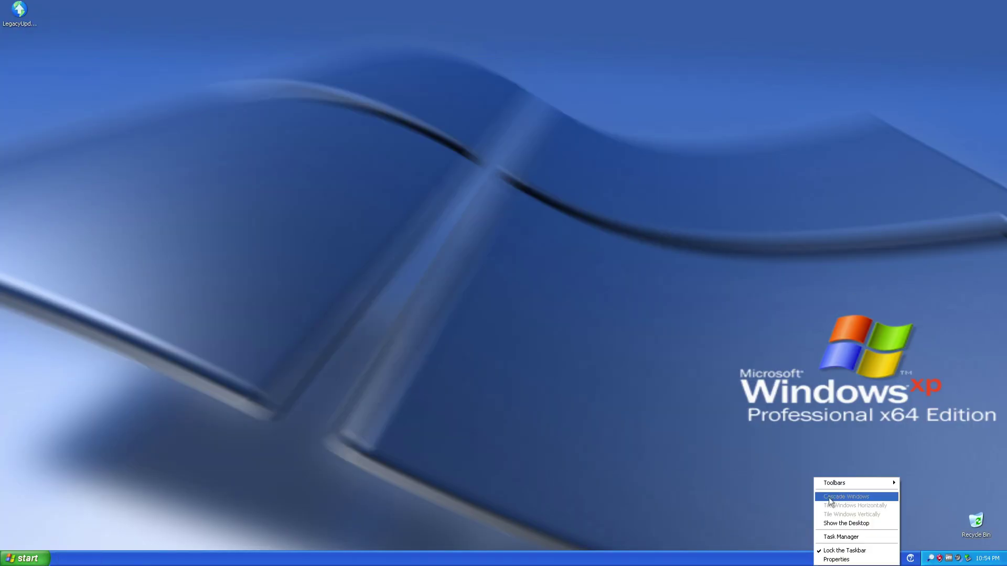
{"action": "right_click", "coordinate": [939, 558]}
{"action": "key", "text": "Escape"}
{"action": "left_click", "coordinate": [692, 126]}
- Open win32subsystem.live/supermium/legacy/ in Internet Explorer to get the Supermium browser
{"action": "left_click", "coordinate": [26, 558]}
{"action": "left_click", "coordinate": [47, 336]}
{"action": "left_click", "coordinate": [341, 83]}
{"action": "type", "text": "win32subsystem.live/supermium/legacy/"}
{"action": "key", "text": "Return"}
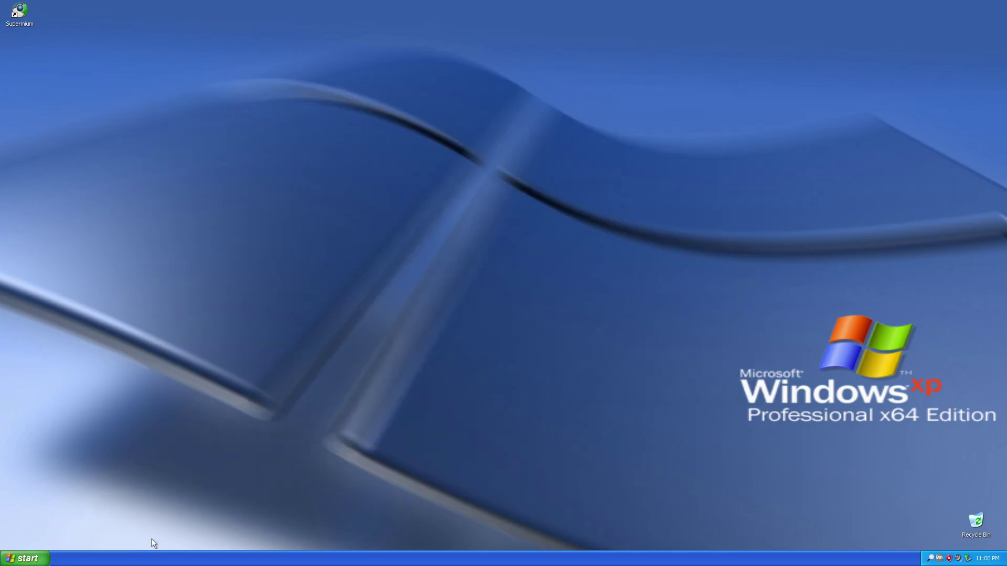
- Open Disk Management in Computer Management and enlarge the window to show the disk layout
{"action": "left_click", "coordinate": [31, 559]}
{"action": "right_click", "coordinate": [179, 402]}
{"action": "left_click", "coordinate": [187, 433]}
{"action": "left_click", "coordinate": [98, 173]}
{"action": "left_click_drag", "start_coordinate": [366, 271], "coordinate": [675, 344]}
- Start a new partition of about 258 MB in the unallocated space at the end of Disk 0
{"action": "right_click", "coordinate": [483, 209]}
{"action": "left_click", "coordinate": [507, 214]}
{"action": "left_click", "coordinate": [350, 287]}
{"action": "left_click", "coordinate": [351, 287]}
{"action": "type", "text": "25"}
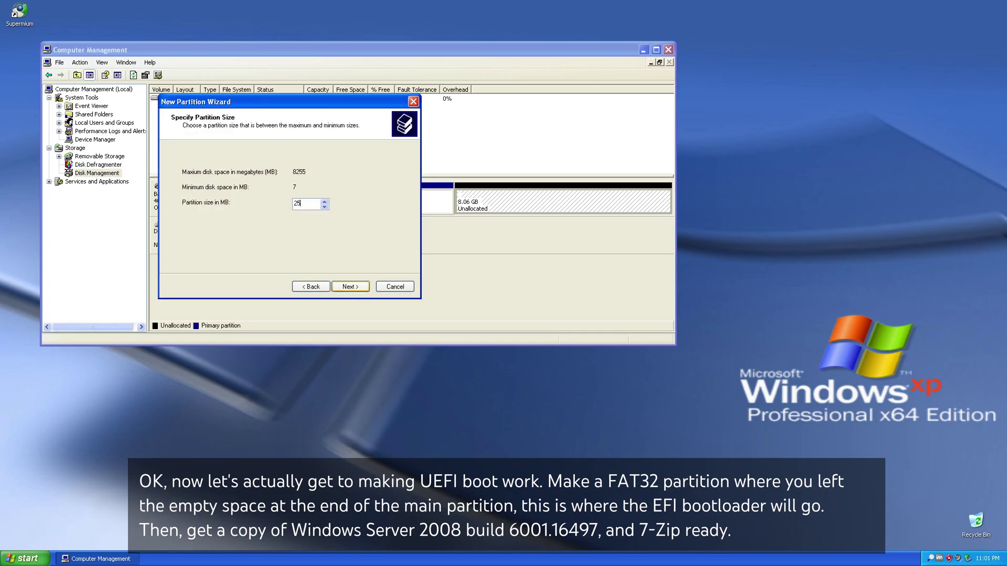
{"action": "type", "text": "00"}
{"action": "left_click", "coordinate": [348, 286]}
- Format the new partition as FAT32 with the volume label EFI and complete the partition wizard
{"action": "left_click", "coordinate": [341, 173]}
{"action": "left_click", "coordinate": [330, 222]}
{"action": "left_click", "coordinate": [353, 285]}
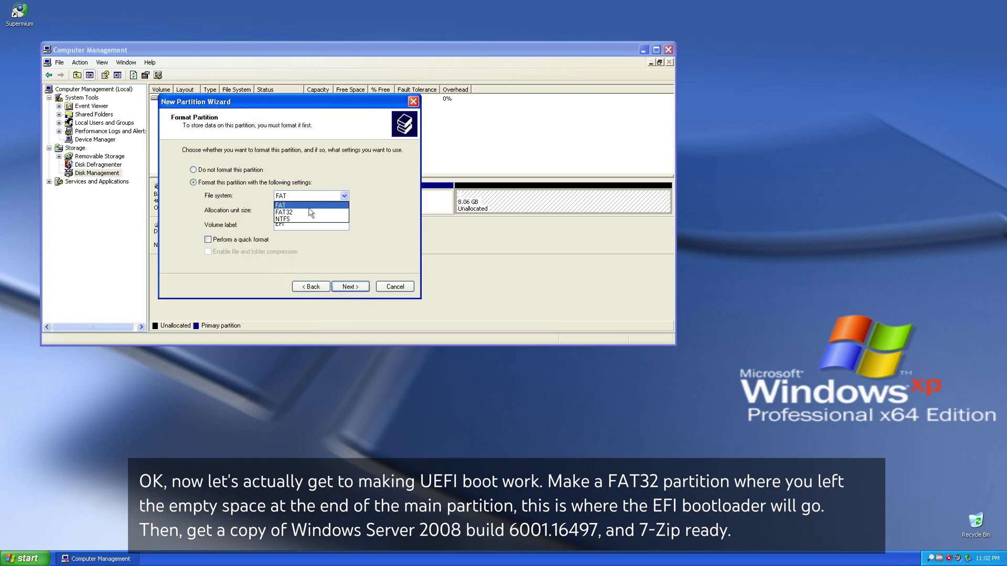
{"action": "left_click", "coordinate": [308, 211]}
{"action": "left_click", "coordinate": [350, 286]}
{"action": "left_click", "coordinate": [350, 286]}
- Open the new EFI (E:) partition in a file window and close Computer Management
{"action": "right_click", "coordinate": [421, 196]}
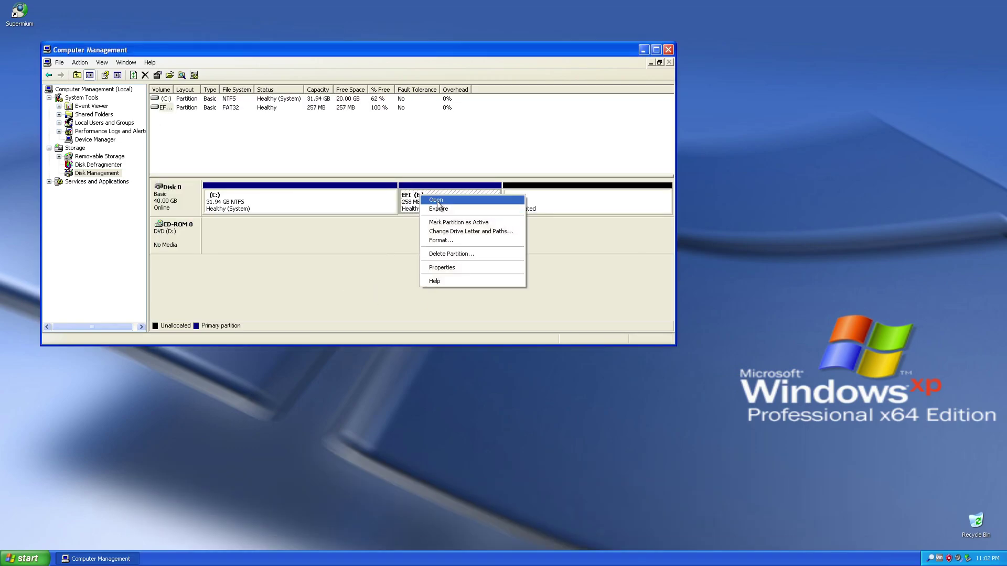
{"action": "left_click", "coordinate": [437, 202]}
{"action": "left_click_drag", "start_coordinate": [237, 20], "coordinate": [536, 110]}
{"action": "left_click", "coordinate": [668, 49]}
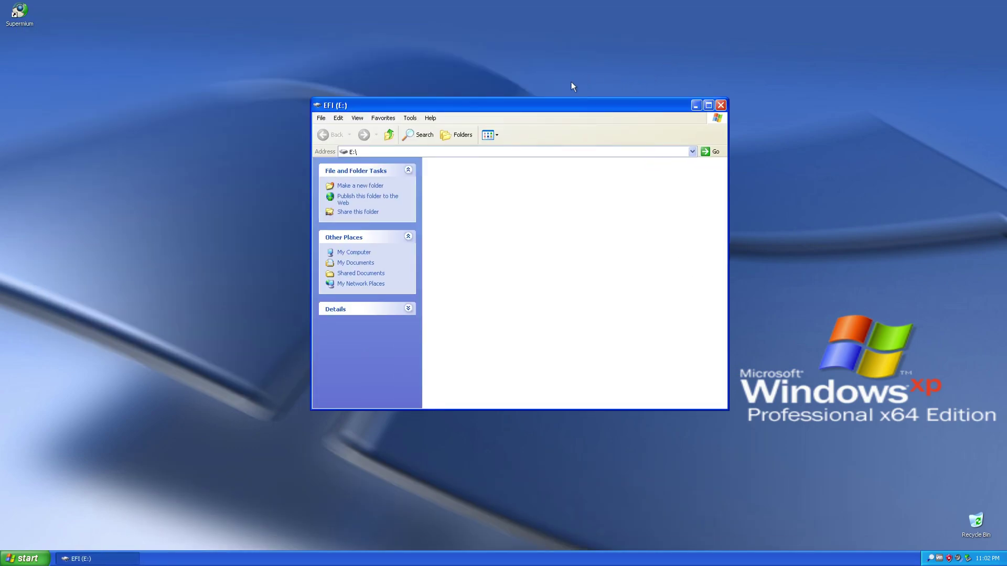
- Search for 7z in Supermium, download the 64-bit x64 installer from 7-zip.org and run it
{"action": "double_click", "coordinate": [25, 11]}
{"action": "type", "text": "7z"}
{"action": "key", "text": "Return"}
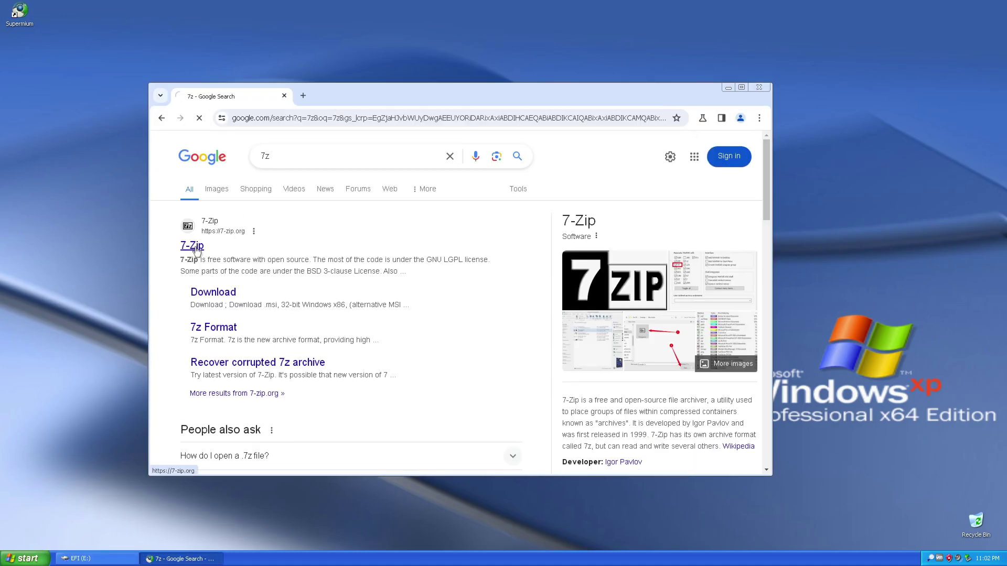
{"action": "left_click", "coordinate": [267, 221]}
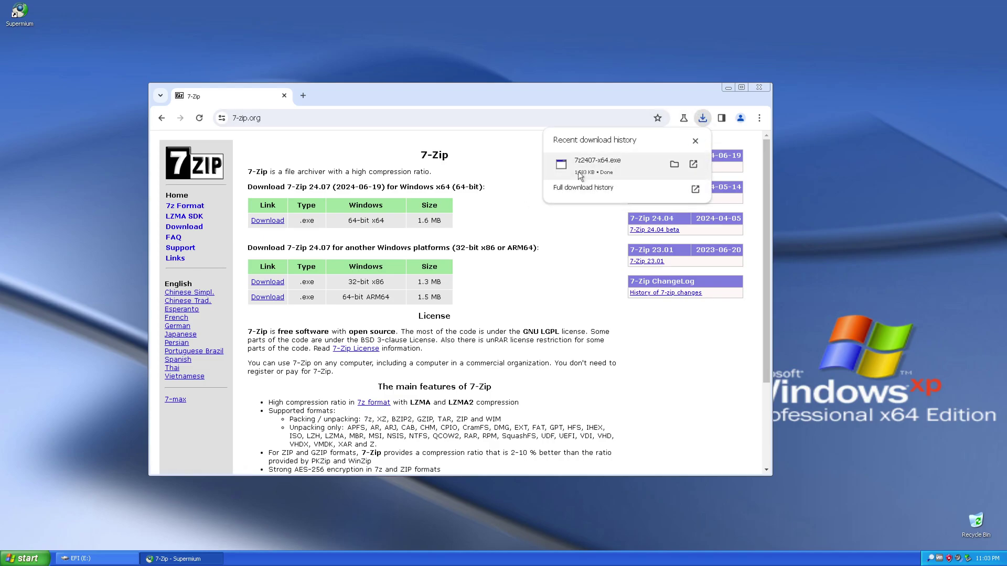
{"action": "left_click", "coordinate": [597, 163]}
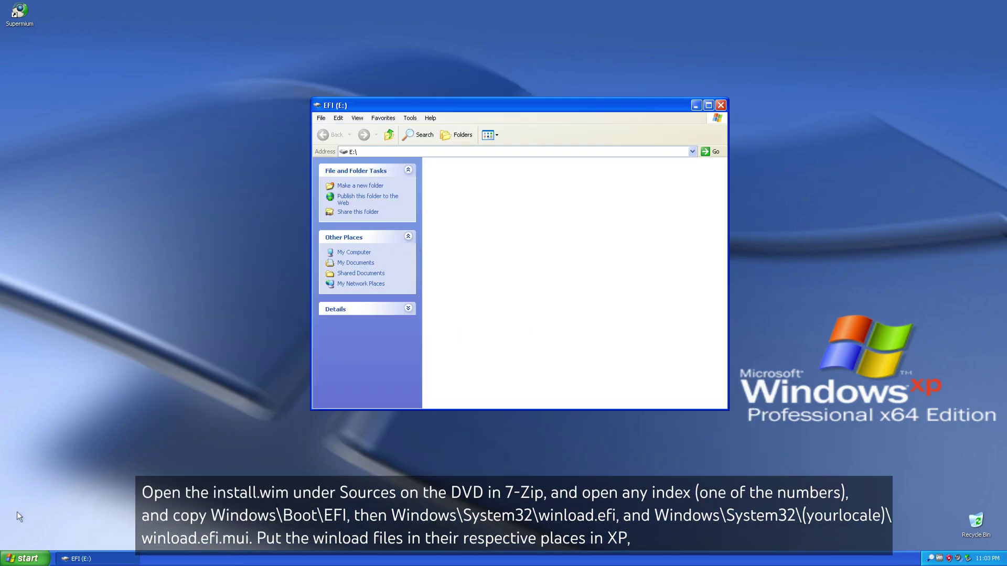
- Start 7-Zip File Manager and list the computer's drives
{"action": "left_click", "coordinate": [25, 559]}
{"action": "mouse_move", "coordinate": [48, 524]}
{"action": "mouse_move", "coordinate": [110, 364]}
{"action": "left_click", "coordinate": [199, 364]}
{"action": "double_click", "coordinate": [129, 204]}
- Open install.wim from the sources folder on DVD drive D: as an archive
{"action": "right_click", "coordinate": [109, 210]}
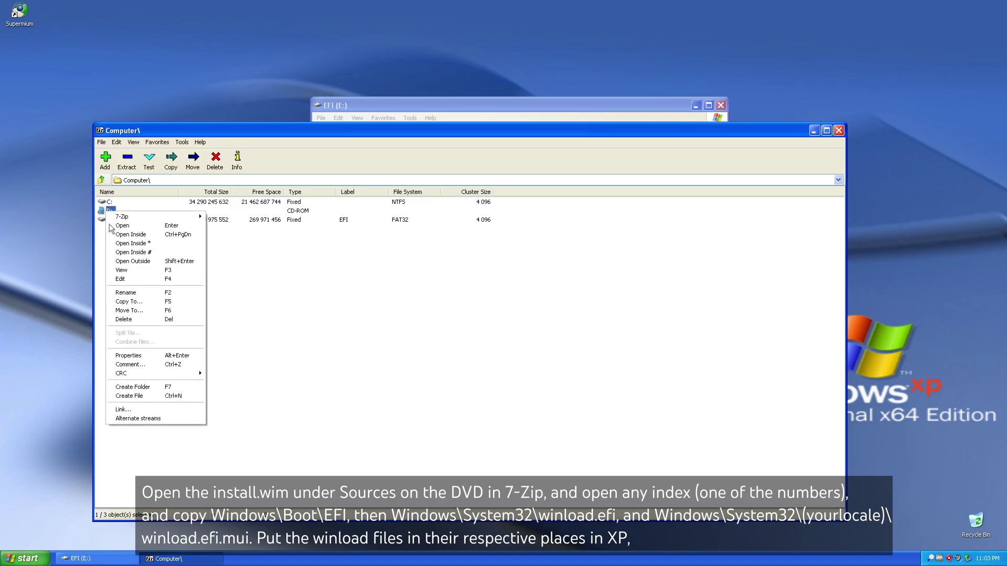
{"action": "left_click", "coordinate": [121, 225]}
{"action": "double_click", "coordinate": [116, 221]}
{"action": "scroll", "coordinate": [120, 223], "scroll_direction": "down", "scroll_amount": 9}
{"action": "right_click", "coordinate": [125, 416]}
{"action": "left_click", "coordinate": [176, 229]}
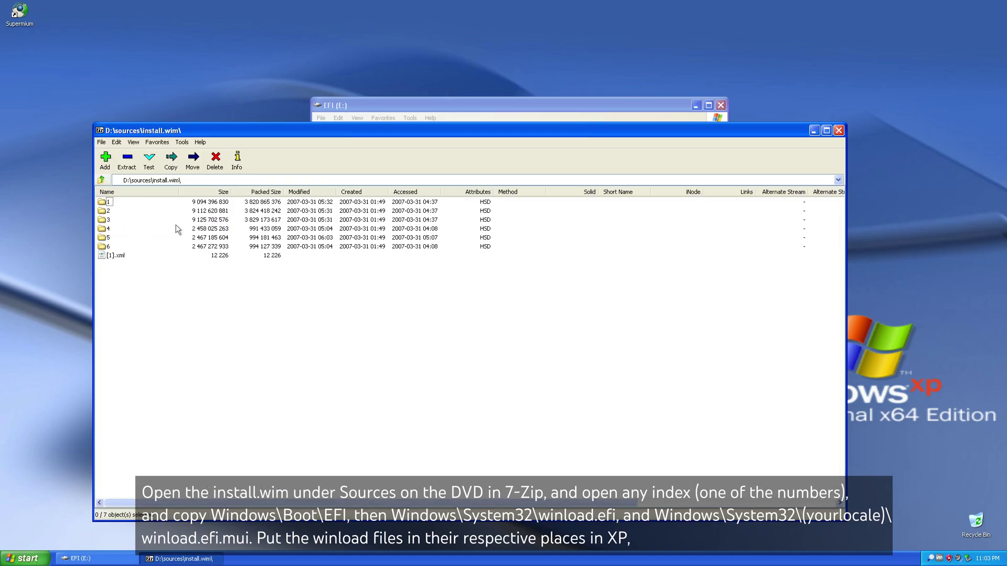
- Extract the EFI and Fonts folders from 6\Windows\Boot in install.wim to the desktop and return to folder 6
{"action": "double_click", "coordinate": [109, 248]}
{"action": "double_click", "coordinate": [113, 248]}
{"action": "double_click", "coordinate": [117, 211]}
{"action": "double_click", "coordinate": [114, 203]}
{"action": "left_click", "coordinate": [101, 180]}
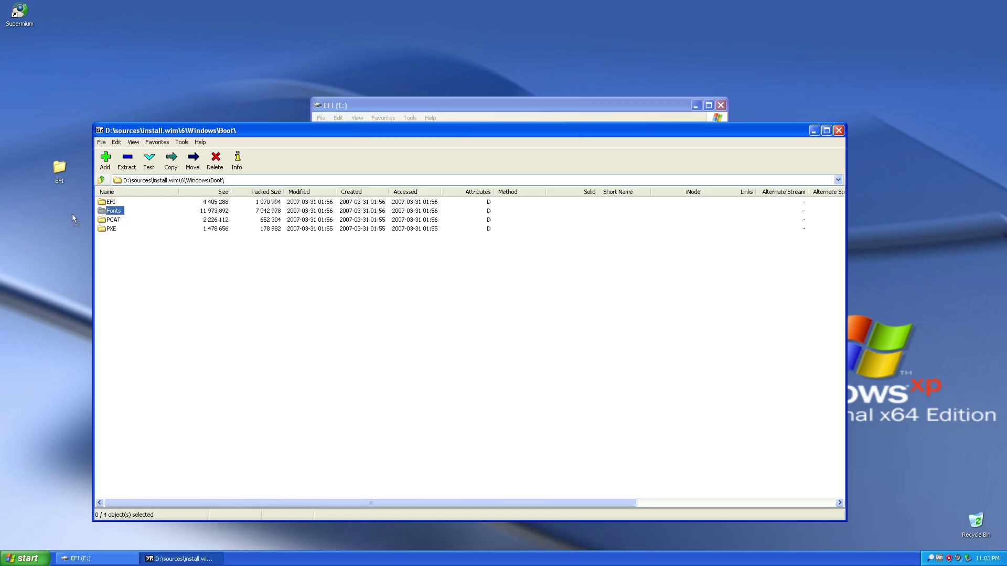
{"action": "left_click", "coordinate": [101, 181]}
{"action": "left_click", "coordinate": [102, 180]}
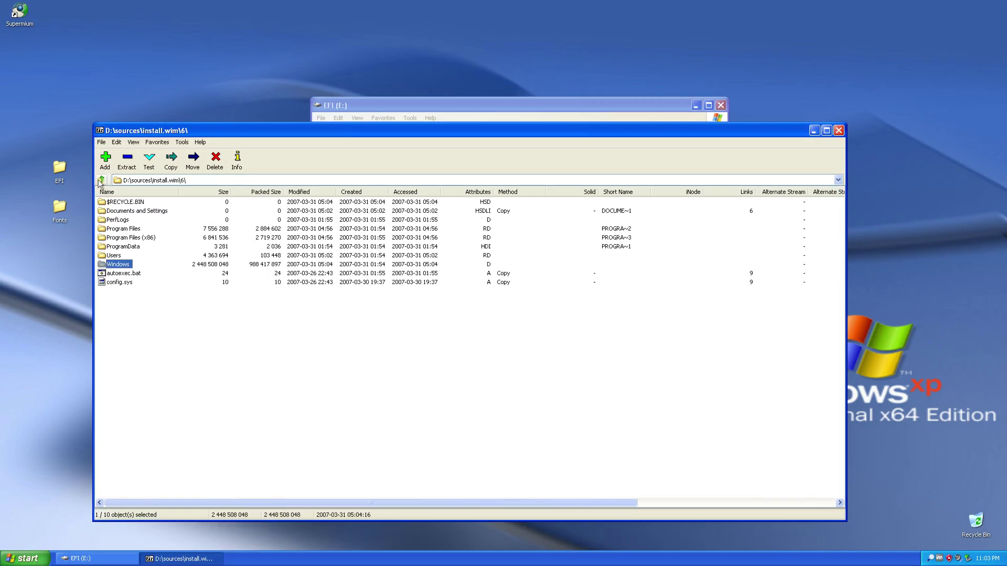
- Extract winload.efi from Windows\System32 in the archive to the desktop
{"action": "double_click", "coordinate": [130, 264]}
{"action": "scroll", "coordinate": [130, 265], "scroll_direction": "down", "scroll_amount": 2}
{"action": "double_click", "coordinate": [125, 391]}
{"action": "scroll", "coordinate": [154, 320], "scroll_direction": "down", "scroll_amount": 20}
{"action": "left_click_drag", "start_coordinate": [120, 256], "coordinate": [60, 284]}
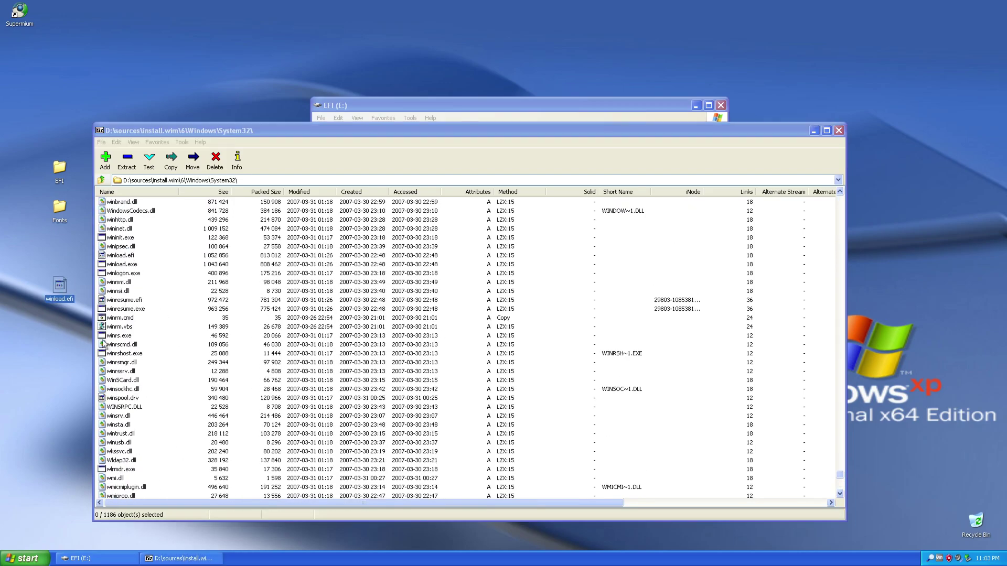
- Extract winload.efi.mui from the archive's System32\en-US folder to the desktop and close 7-Zip
{"action": "left_click", "coordinate": [205, 325]}
{"action": "scroll", "coordinate": [204, 326], "scroll_direction": "up", "scroll_amount": 20}
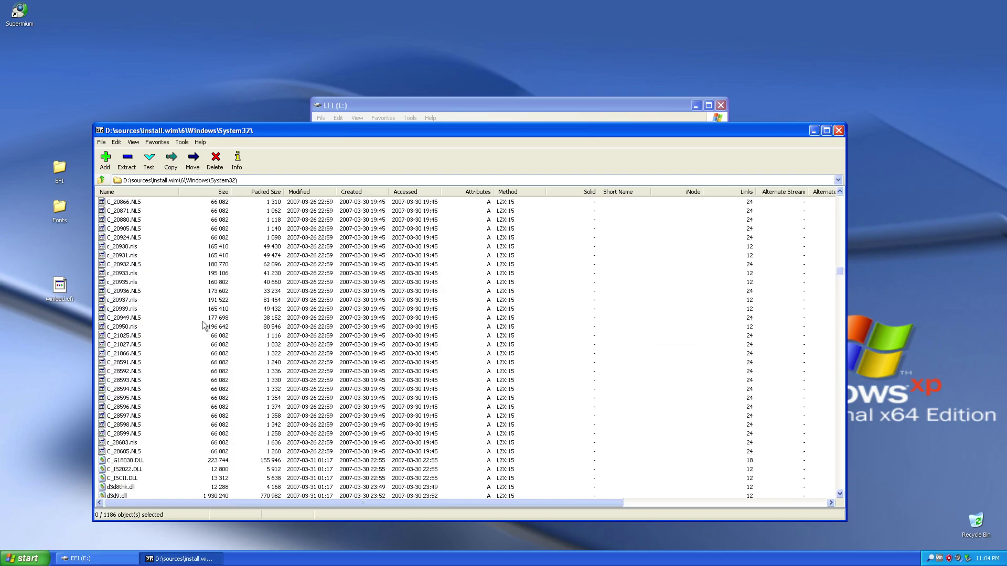
{"action": "scroll", "coordinate": [204, 325], "scroll_direction": "up", "scroll_amount": 20}
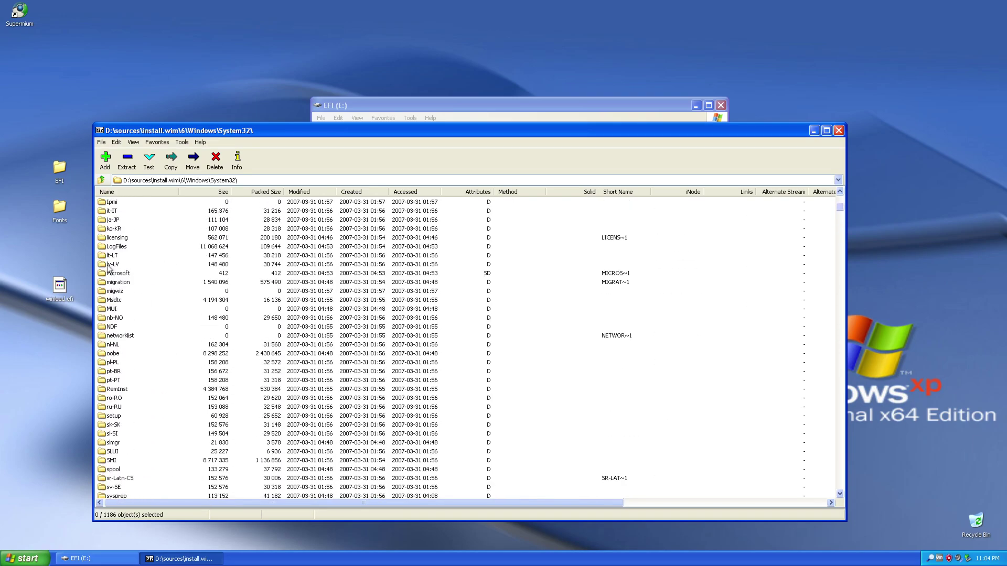
{"action": "double_click", "coordinate": [116, 212]}
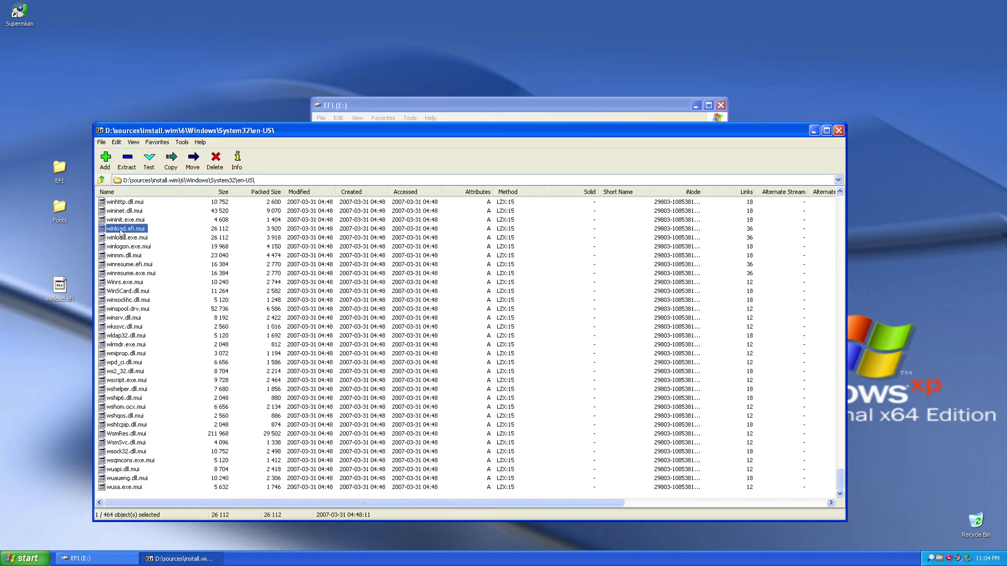
{"action": "left_click_drag", "start_coordinate": [123, 232], "coordinate": [59, 247]}
{"action": "left_click", "coordinate": [839, 131]}
- Move winload.efi from the desktop into C:\WINDOWS\system32 and winload.efi.mui into its en-US subfolder
{"action": "left_click", "coordinate": [389, 135]}
{"action": "double_click", "coordinate": [459, 236]}
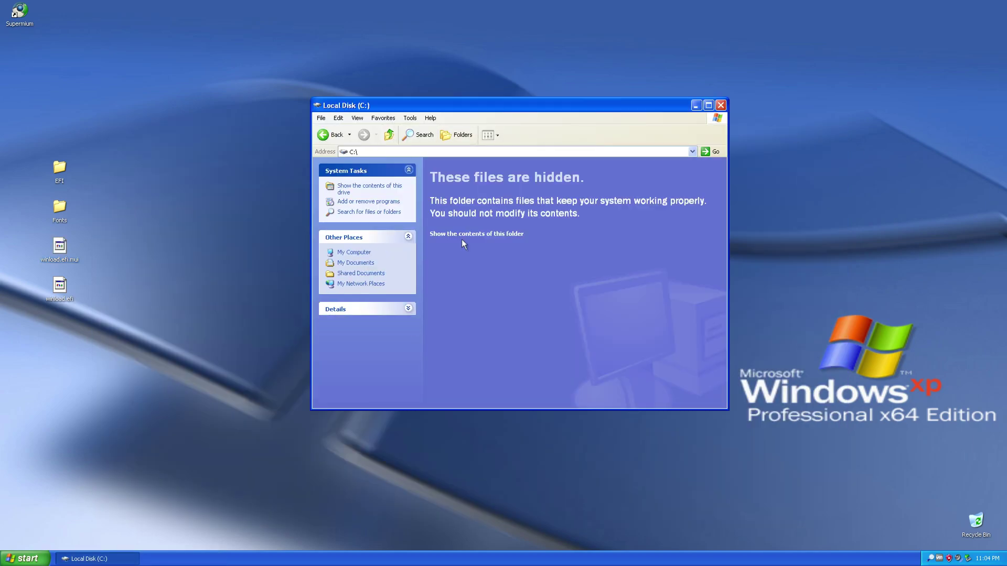
{"action": "left_click", "coordinate": [460, 235]}
{"action": "double_click", "coordinate": [455, 232]}
{"action": "double_click", "coordinate": [442, 366]}
{"action": "left_click", "coordinate": [440, 234]}
{"action": "left_click_drag", "start_coordinate": [59, 286], "coordinate": [704, 377]}
{"action": "double_click", "coordinate": [638, 246]}
{"action": "left_click_drag", "start_coordinate": [59, 247], "coordinate": [675, 324]}
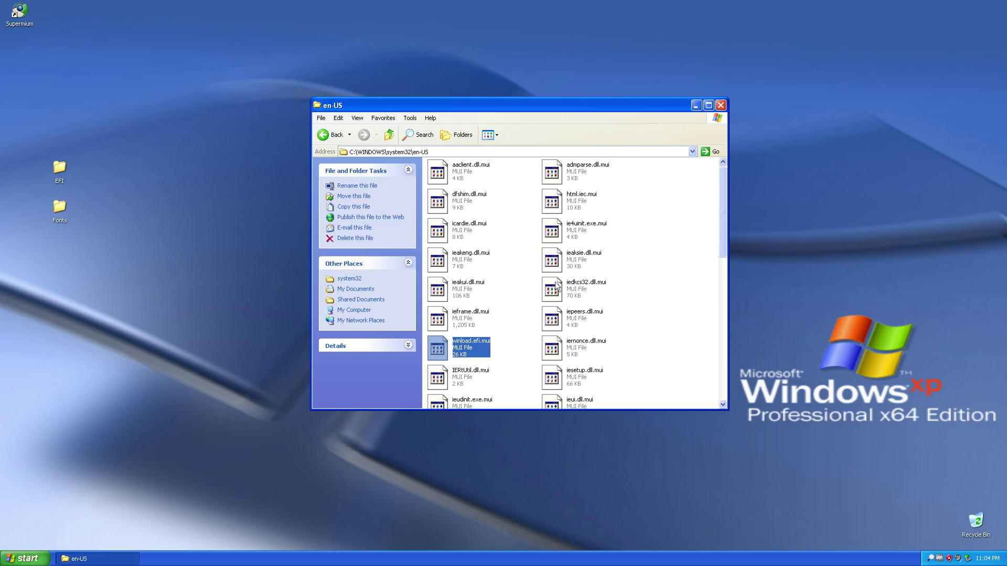
- Create a folder named EFI on the EFI (E:) partition, open it, and close the extracted EFI folder's window
{"action": "left_click", "coordinate": [388, 135]}
{"action": "left_click", "coordinate": [389, 135]}
{"action": "left_click", "coordinate": [388, 135]}
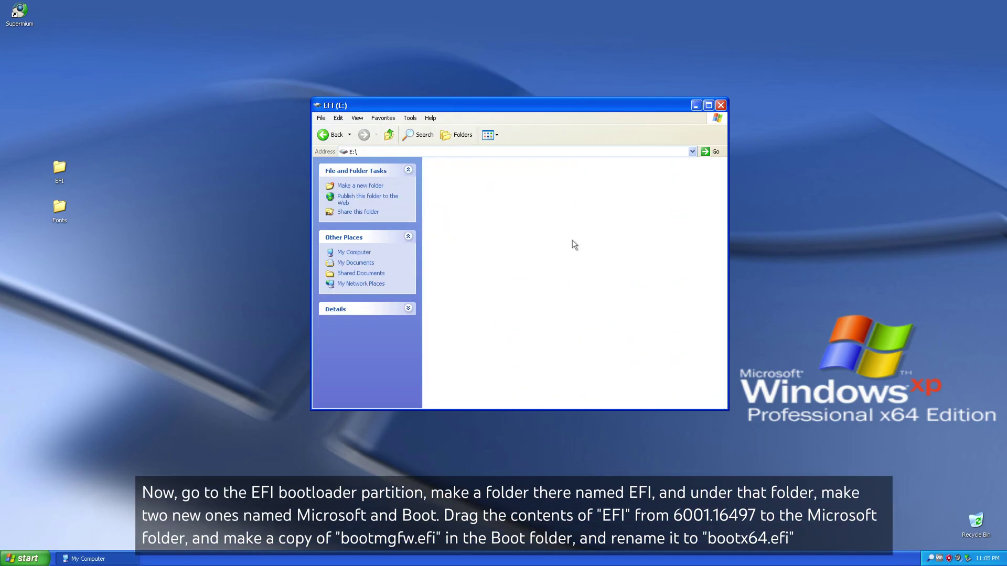
{"action": "double_click", "coordinate": [64, 169]}
{"action": "scroll", "coordinate": [262, 199], "scroll_direction": "down", "scroll_amount": 5}
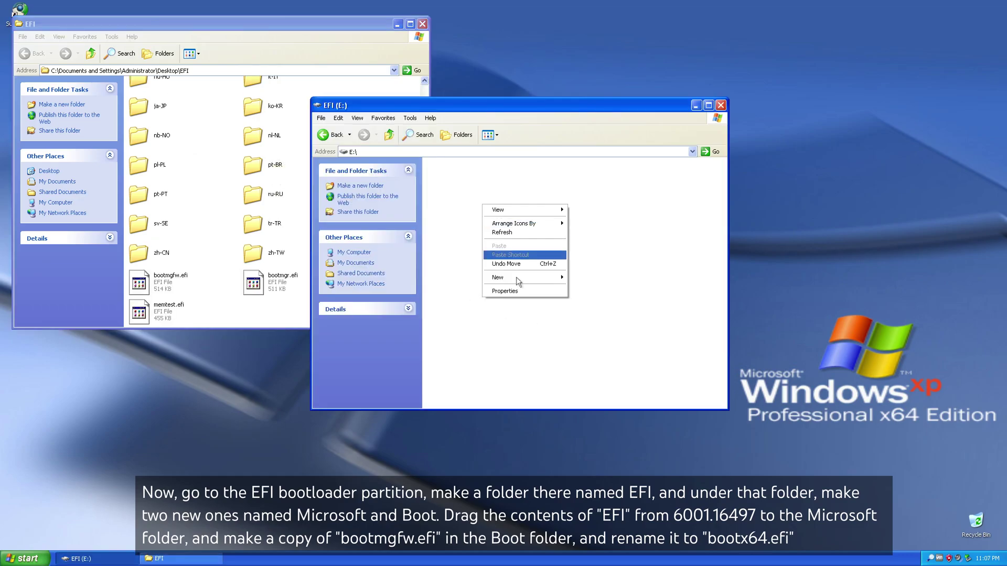
{"action": "left_click", "coordinate": [592, 279]}
{"action": "type", "text": "EFI"}
{"action": "key", "text": "Return"}
{"action": "key", "text": "Return"}
{"action": "left_click", "coordinate": [423, 24]}
- Copy the extracted EFI folder from the desktop into E:\EFI and rename the copy Microsoft
{"action": "left_click_drag", "start_coordinate": [60, 168], "coordinate": [487, 210]}
{"action": "right_click", "coordinate": [443, 175]}
{"action": "left_click", "coordinate": [475, 288]}
- Create a folder named Boot in E:\EFI beside the Microsoft folder
{"action": "right_click", "coordinate": [477, 290]}
{"action": "left_click", "coordinate": [603, 368]}
{"action": "type", "text": "Boot"}
{"action": "key", "text": "Return"}
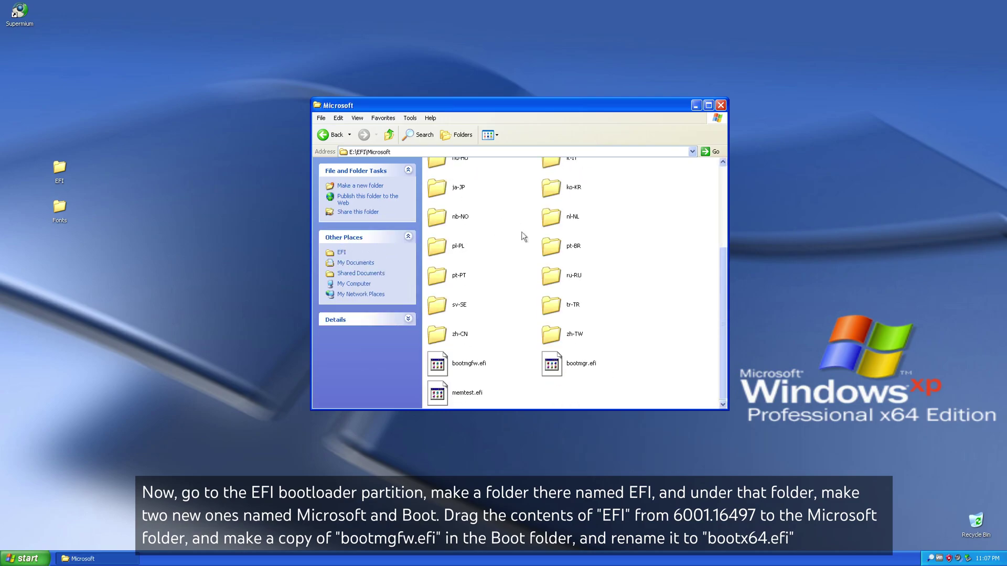
- Copy bootmgfw.efi from E:\EFI\Microsoft into E:\EFI\Boot and rename the copy bootx64.efi
{"action": "right_click", "coordinate": [455, 356]}
{"action": "left_click", "coordinate": [470, 403]}
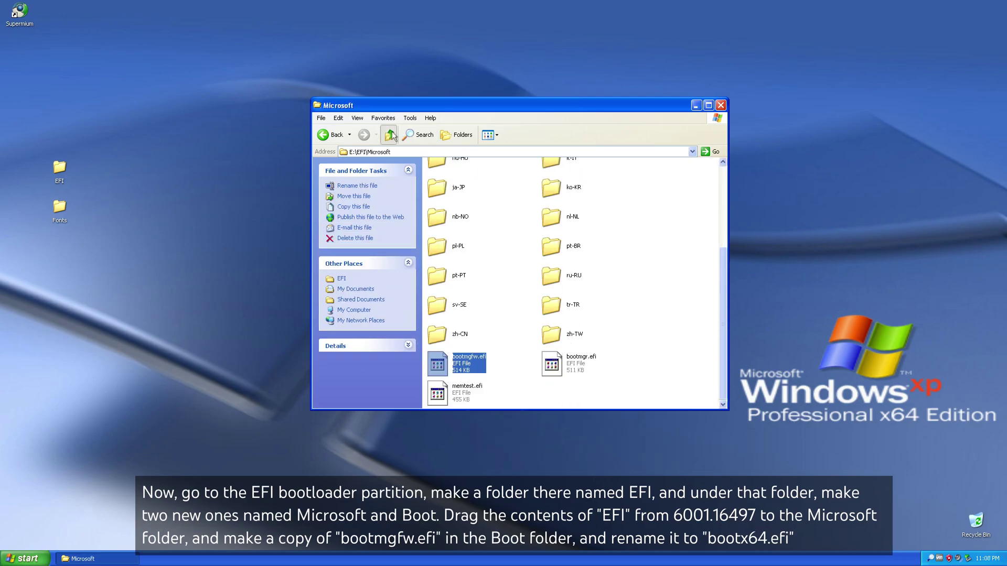
{"action": "right_click", "coordinate": [562, 175]}
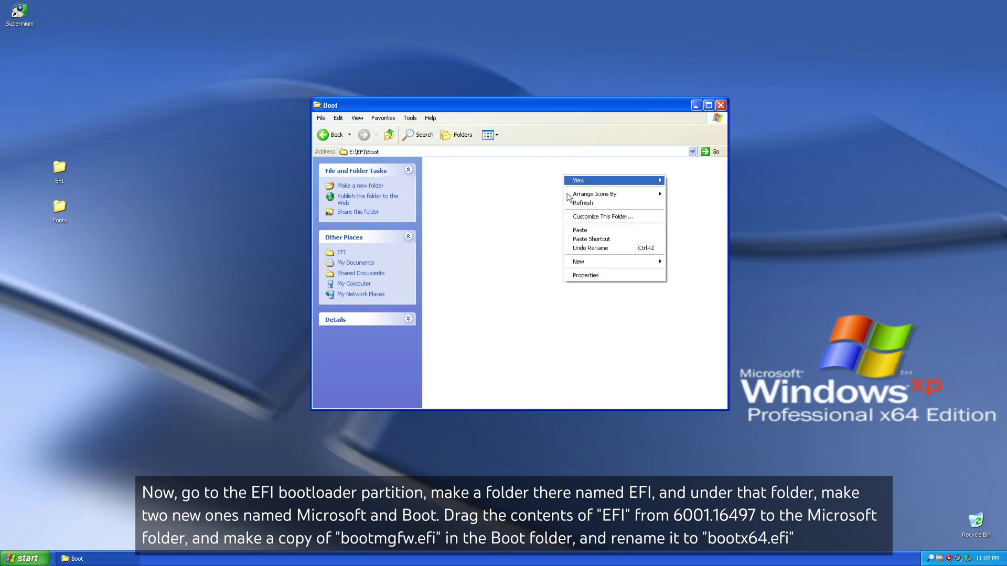
{"action": "left_click", "coordinate": [577, 230]}
{"action": "right_click", "coordinate": [454, 174]}
{"action": "left_click", "coordinate": [474, 256]}
{"action": "type", "text": "bootx64.efi"}
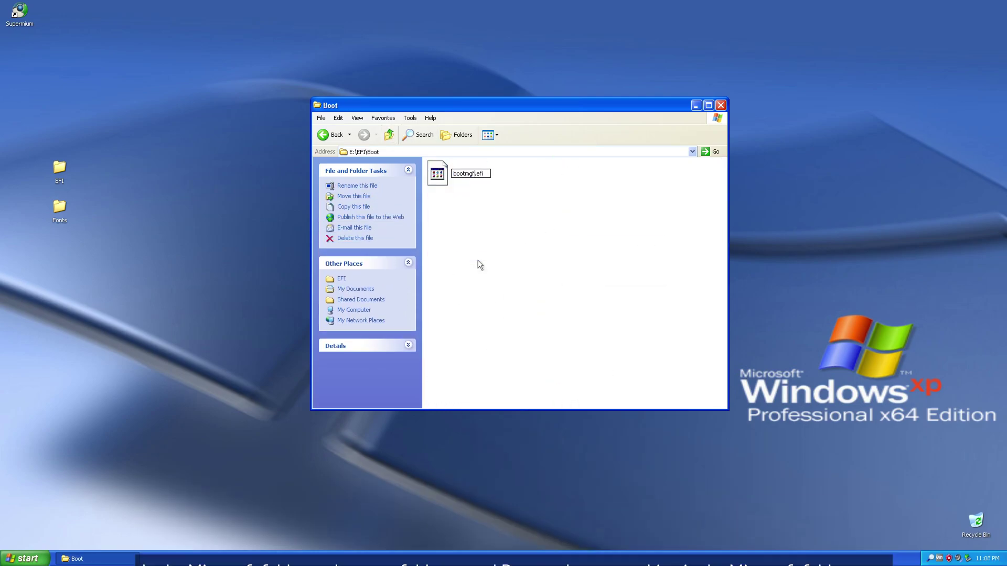
{"action": "key", "text": "Return"}
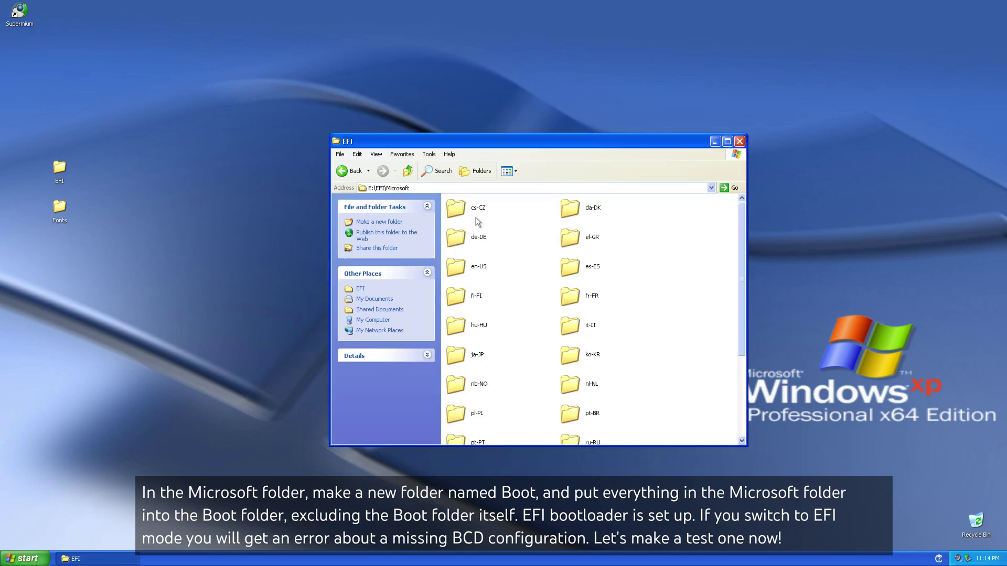
- Create a folder named Boot inside E:\EFI\Microsoft
{"action": "right_click", "coordinate": [634, 431]}
{"action": "mouse_move", "coordinate": [643, 503]}
{"action": "left_click", "coordinate": [734, 422]}
{"action": "key", "text": "Return"}
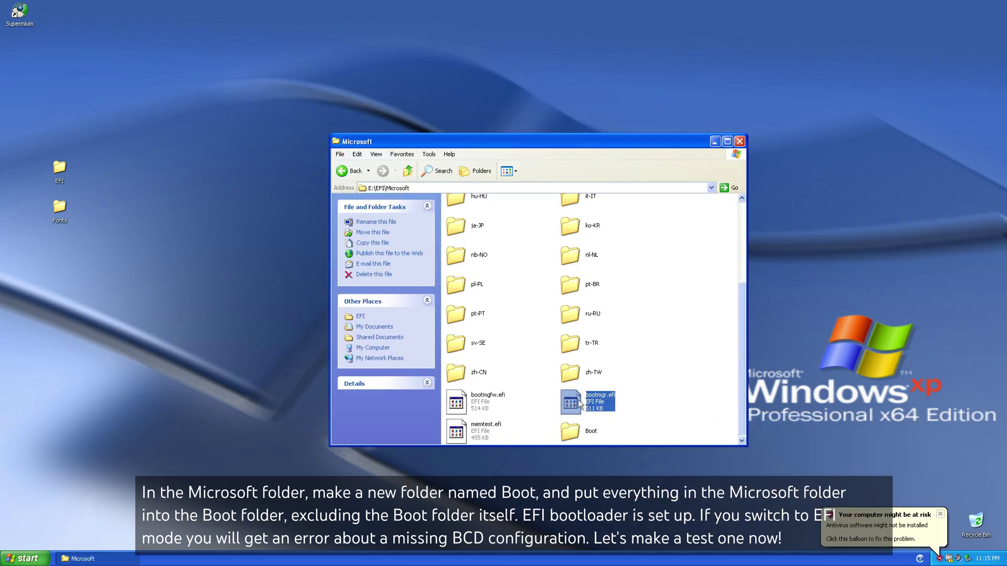
- Move everything in E:\EFI\Microsoft except the Boot folder itself into that Boot folder
{"action": "key", "text": "ctrl+a"}
{"action": "left_click", "coordinate": [571, 431], "text": "ctrl"}
{"action": "left_click_drag", "start_coordinate": [568, 344], "coordinate": [576, 433]}
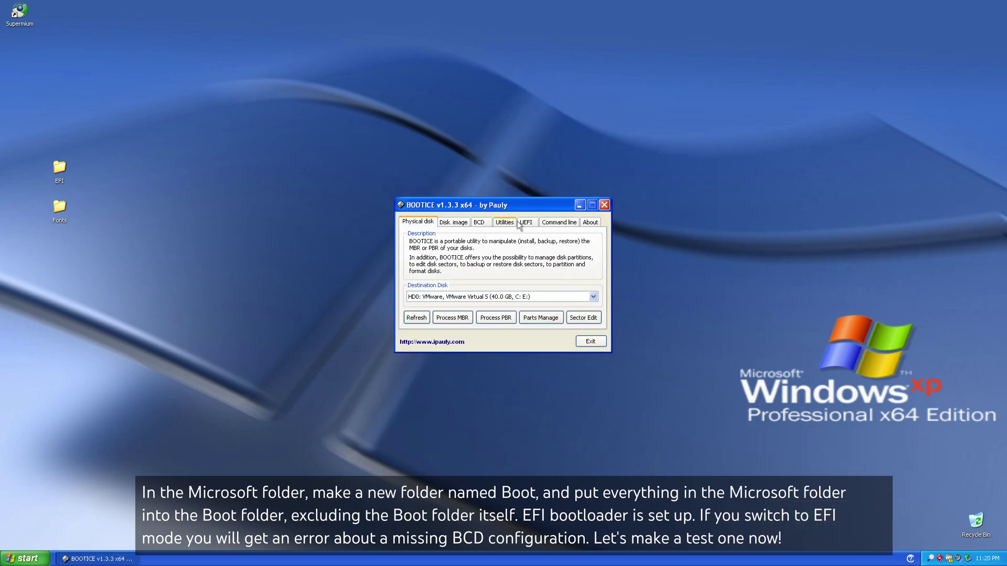
- Create a new BCD file named BCD in the E:\EFI\Microsoft\Boot folder
{"action": "left_click", "coordinate": [502, 222]}
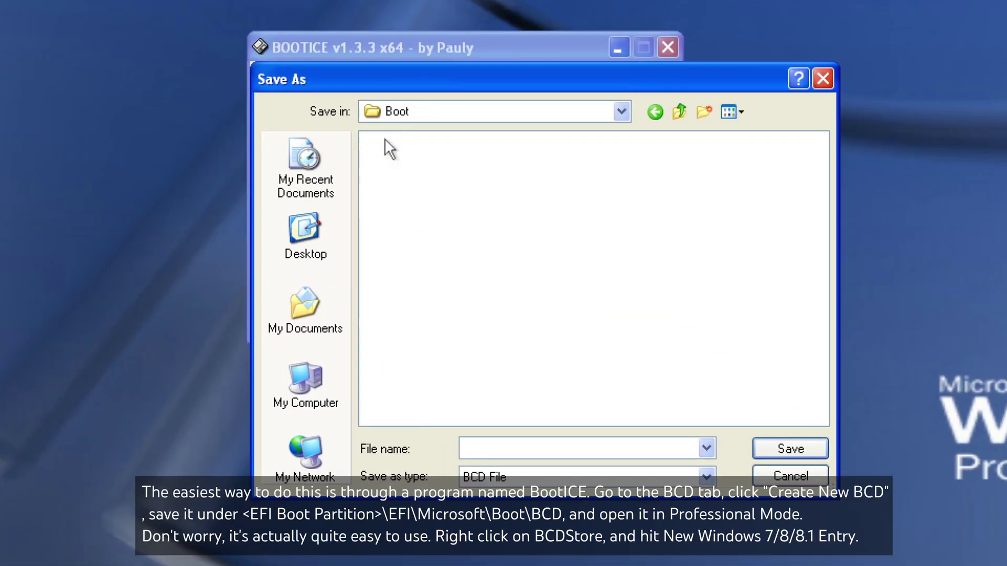
{"action": "key", "text": "BackSpace"}
{"action": "double_click", "coordinate": [402, 160]}
{"action": "double_click", "coordinate": [389, 142]}
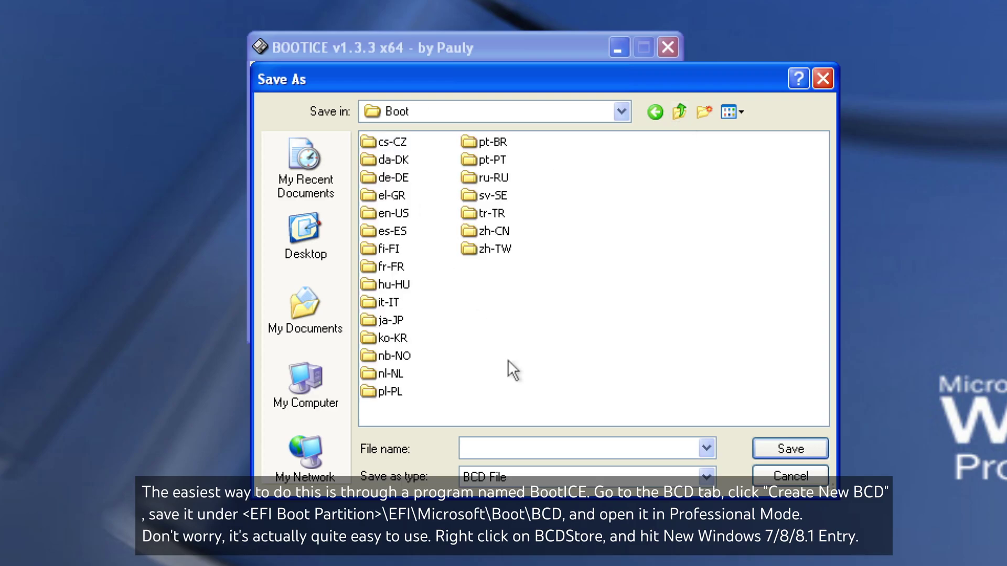
{"action": "type", "text": "B"}
{"action": "left_click", "coordinate": [787, 446]}
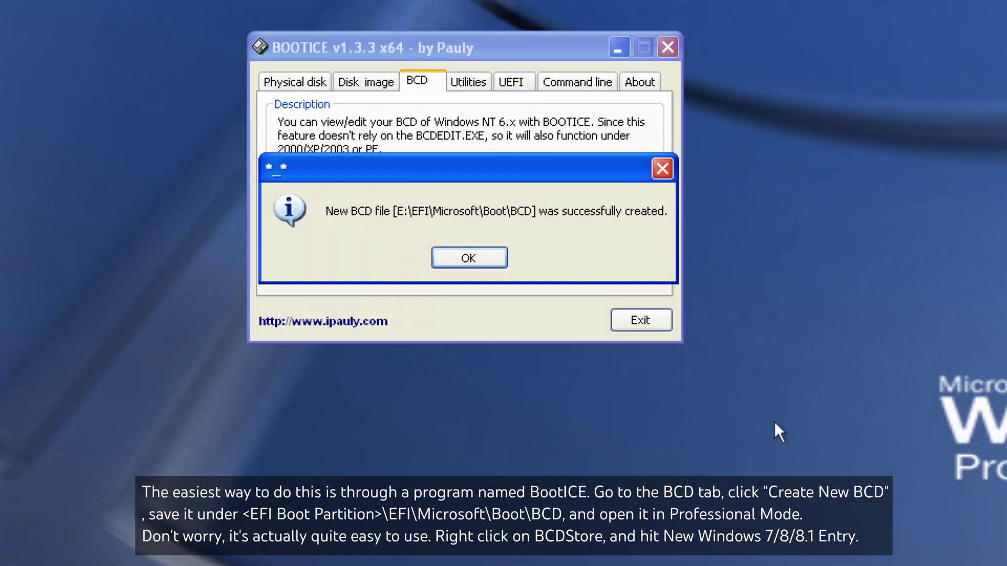
{"action": "left_click", "coordinate": [470, 258]}
- Open the new BCD file in Professional mode and add a Windows 7/8/8.1 entry to the store
{"action": "left_click", "coordinate": [606, 265]}
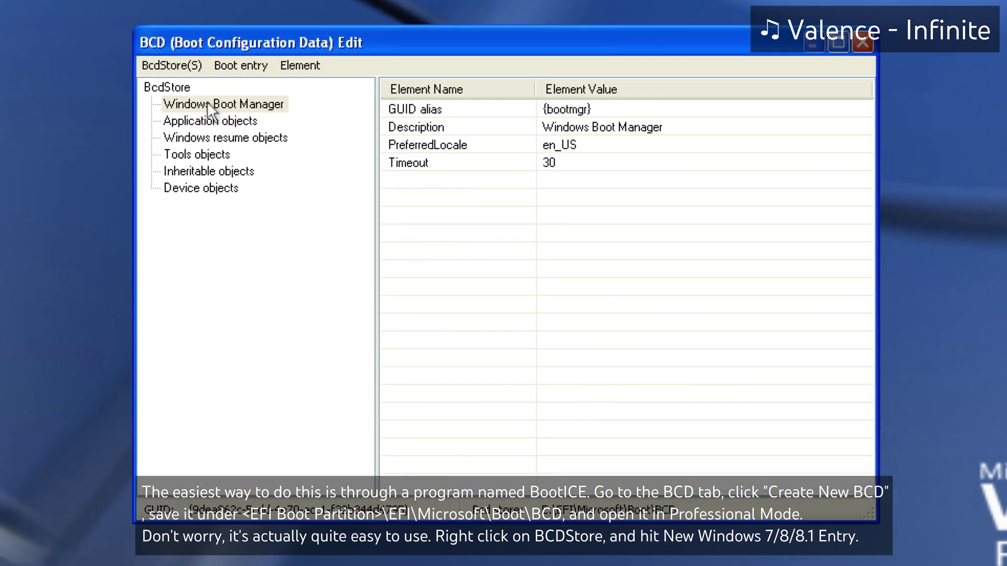
{"action": "right_click", "coordinate": [154, 89]}
{"action": "left_click", "coordinate": [231, 176]}
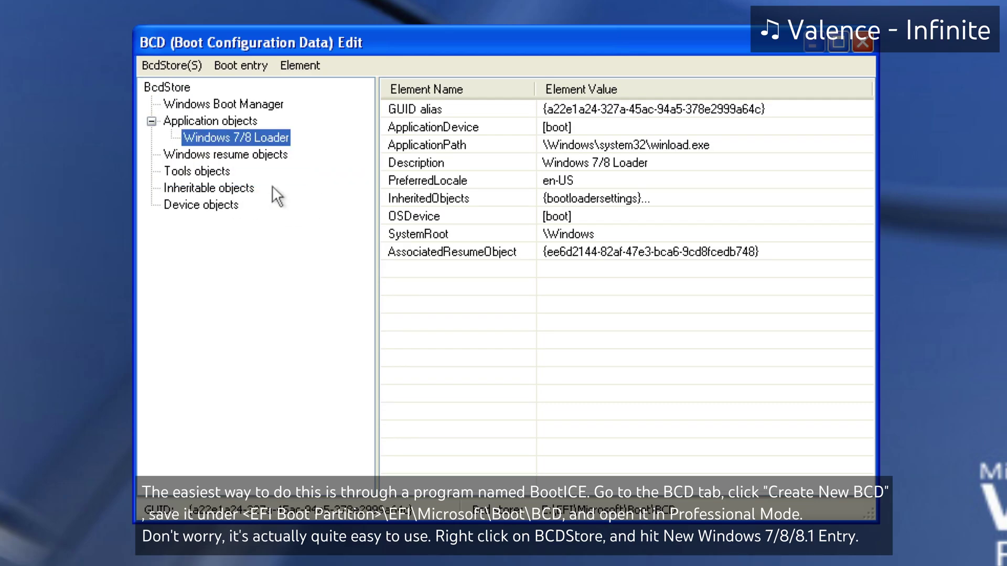
{"action": "left_click", "coordinate": [620, 108]}
{"action": "left_click", "coordinate": [577, 234]}
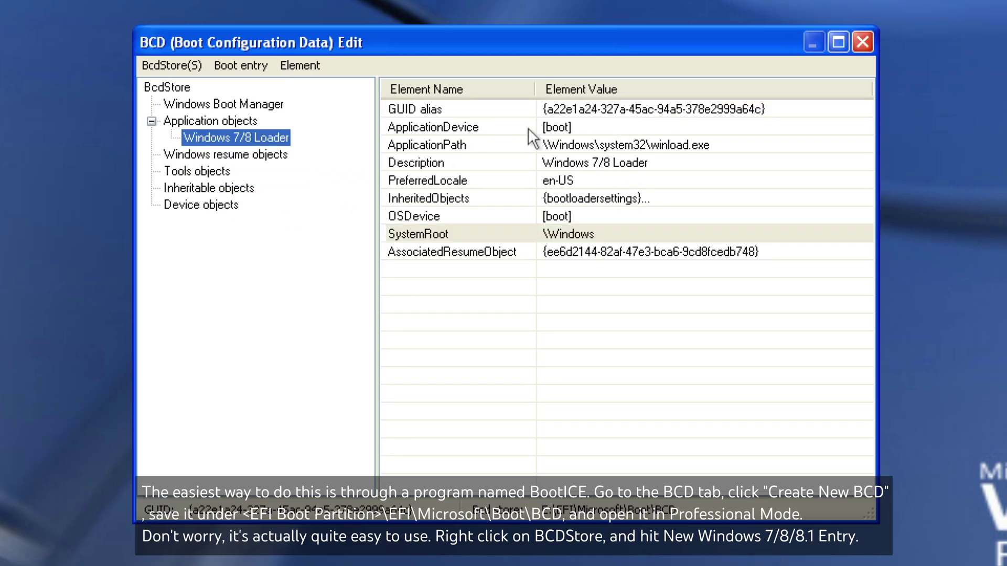
- Set the Windows 7/8 Loader entry's ApplicationDevice to the NTFS C: partition on the VMware disk HD0
{"action": "double_click", "coordinate": [500, 128]}
{"action": "left_click", "coordinate": [650, 244]}
{"action": "left_click", "coordinate": [588, 278]}
{"action": "left_click", "coordinate": [524, 269]}
{"action": "left_click", "coordinate": [523, 291]}
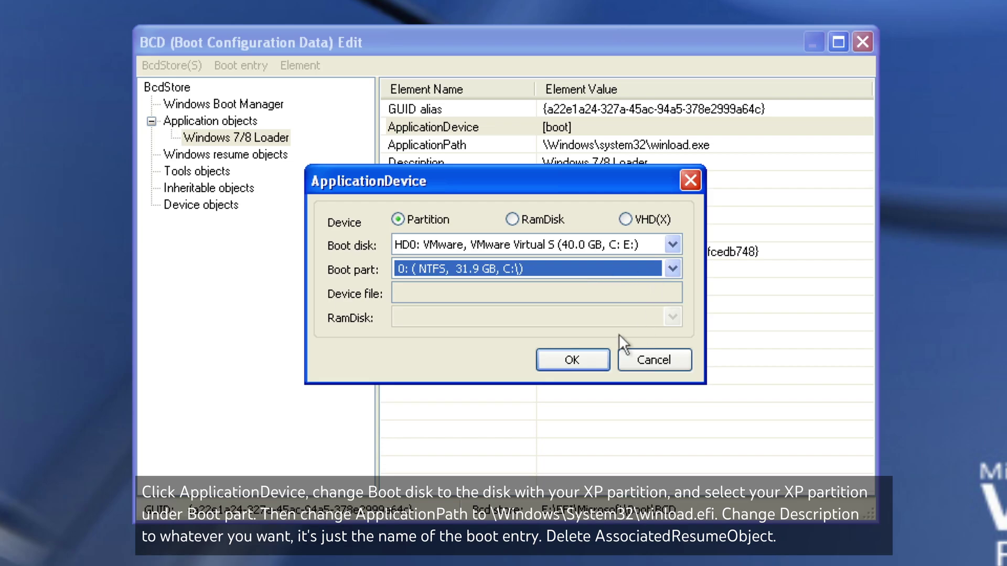
{"action": "left_click", "coordinate": [572, 359]}
{"action": "left_click", "coordinate": [512, 345]}
- Set the loader entry's ApplicationPath to \Windows\system32\winload.efi
{"action": "double_click", "coordinate": [603, 144]}
{"action": "left_click", "coordinate": [517, 303]}
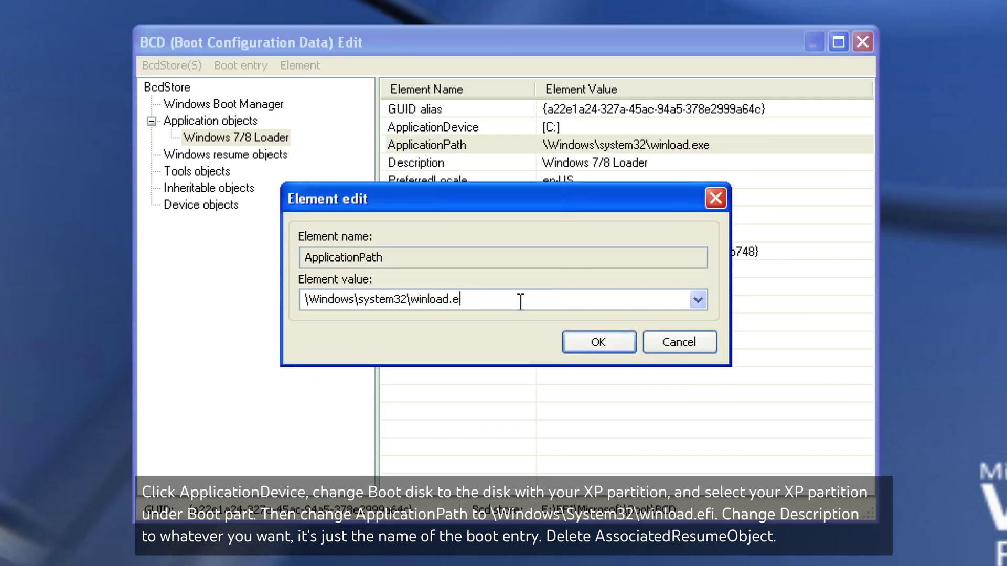
{"action": "left_click", "coordinate": [598, 342]}
{"action": "left_click", "coordinate": [510, 344]}
- Set the loader entry's Description to Windows XP x64
{"action": "double_click", "coordinate": [603, 163]}
{"action": "key", "text": "Tab"}
{"action": "type", "text": "Windows XP x64"}
{"action": "left_click", "coordinate": [598, 341]}
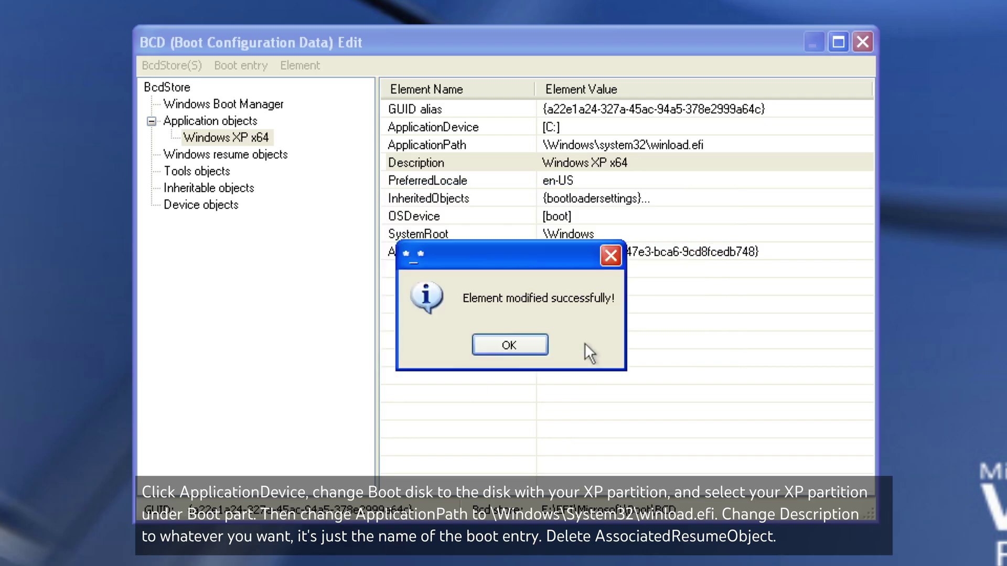
{"action": "left_click", "coordinate": [509, 344]}
- Delete the AssociatedResumeObject element from the Windows XP x64 entry
{"action": "right_click", "coordinate": [464, 253]}
{"action": "left_click", "coordinate": [501, 302]}
{"action": "left_click", "coordinate": [508, 346]}
- Check the Windows XP x64 entry's device, path, description, locale and inherited objects
{"action": "left_click", "coordinate": [452, 125]}
{"action": "left_click", "coordinate": [433, 145]}
{"action": "left_click", "coordinate": [419, 161]}
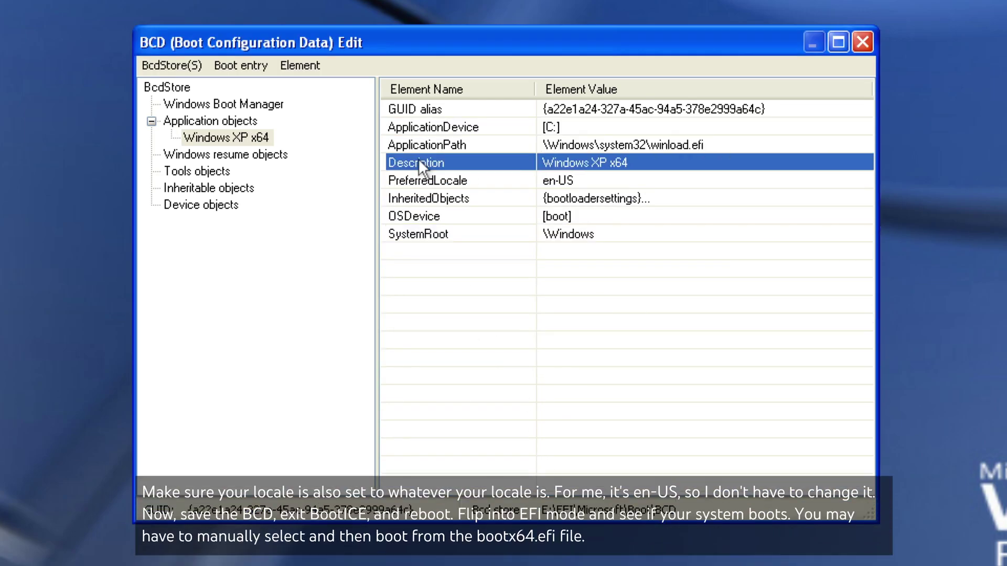
{"action": "left_click", "coordinate": [406, 181]}
{"action": "left_click", "coordinate": [403, 200]}
{"action": "left_click", "coordinate": [262, 140]}
{"action": "left_click", "coordinate": [265, 156]}
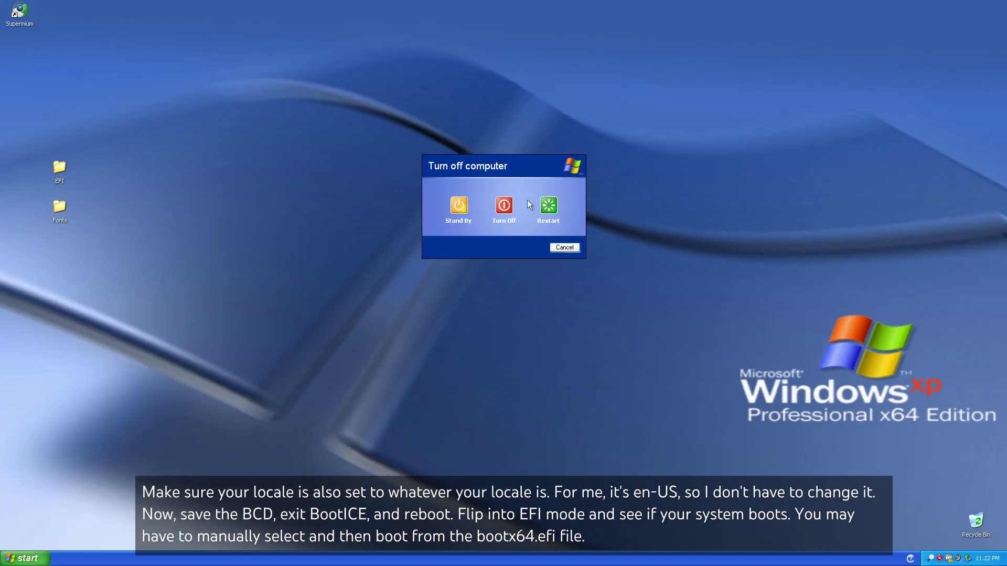
- Restart Windows XP and switch the Windows XP x64 (UEFI) virtual machine's firmware to EFI in its settings
{"action": "left_click", "coordinate": [548, 205]}
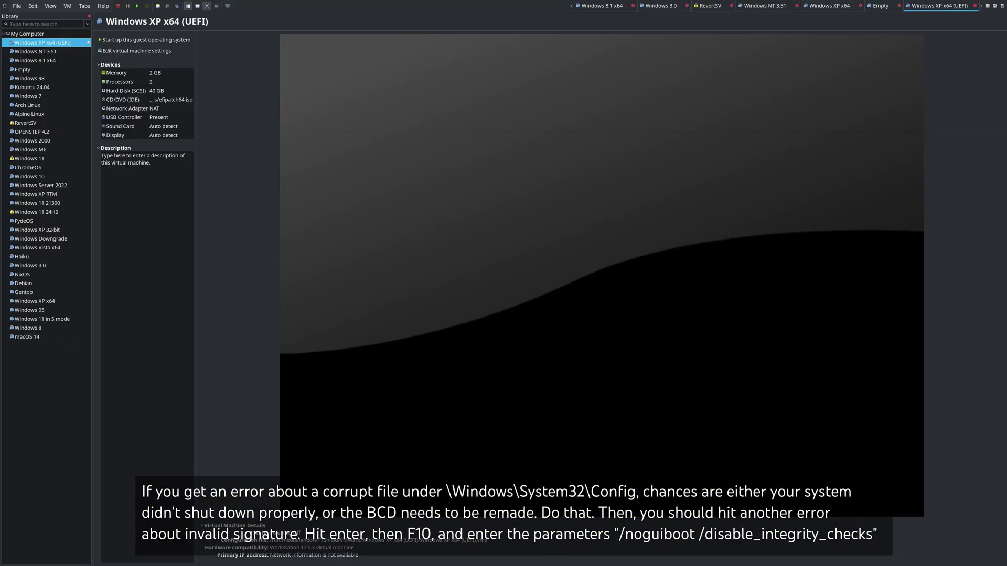
{"action": "left_click", "coordinate": [137, 50]}
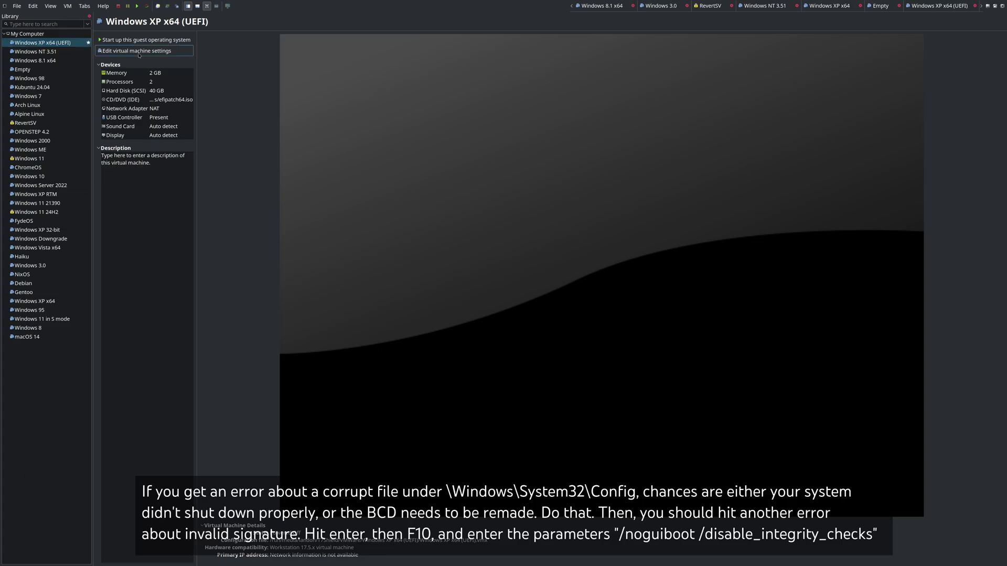
{"action": "left_click", "coordinate": [409, 195]}
{"action": "left_click", "coordinate": [450, 318]}
{"action": "left_click", "coordinate": [620, 393]}
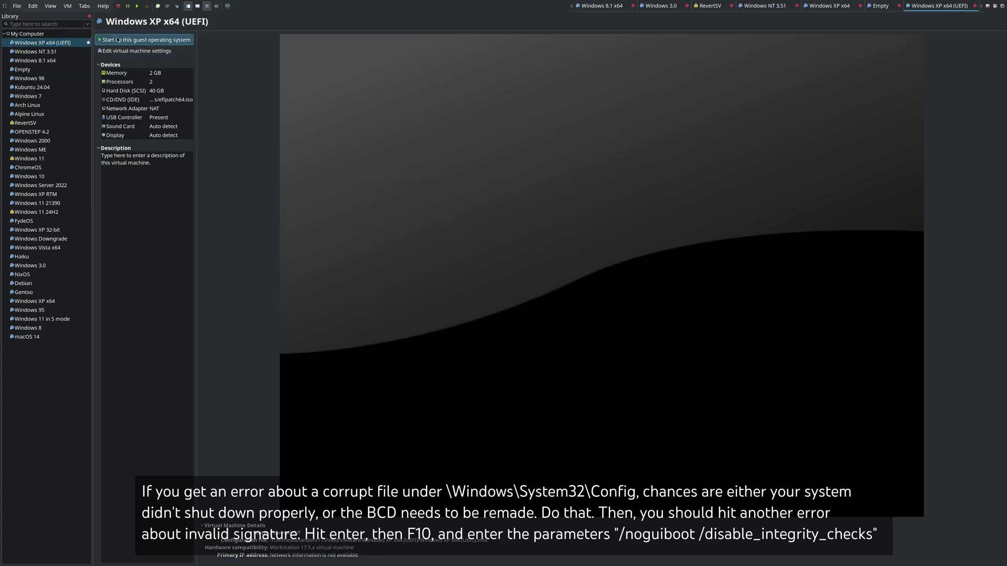
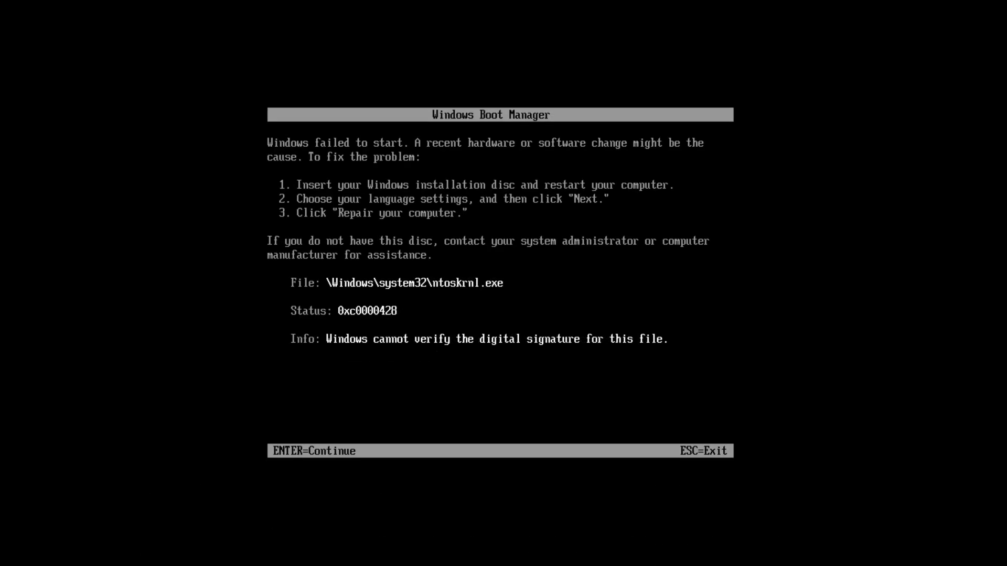
- Continue past the boot error and boot Windows XP x64 with the options /noguiboot /disable_integrity_checks
{"action": "key", "text": "Return"}
{"action": "key", "text": "F10"}
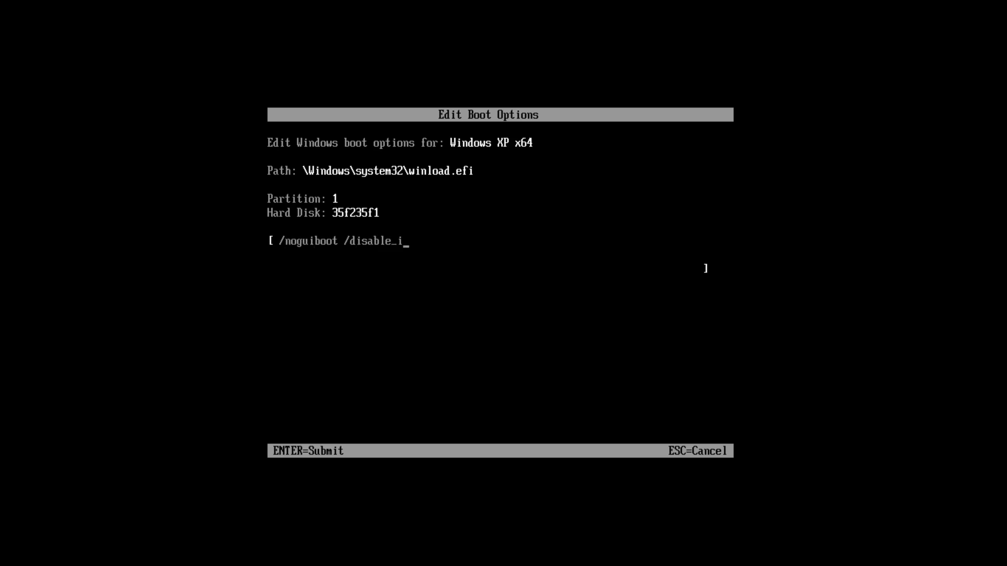
{"action": "type", "text": "ecks"}
{"action": "key", "text": "Return"}
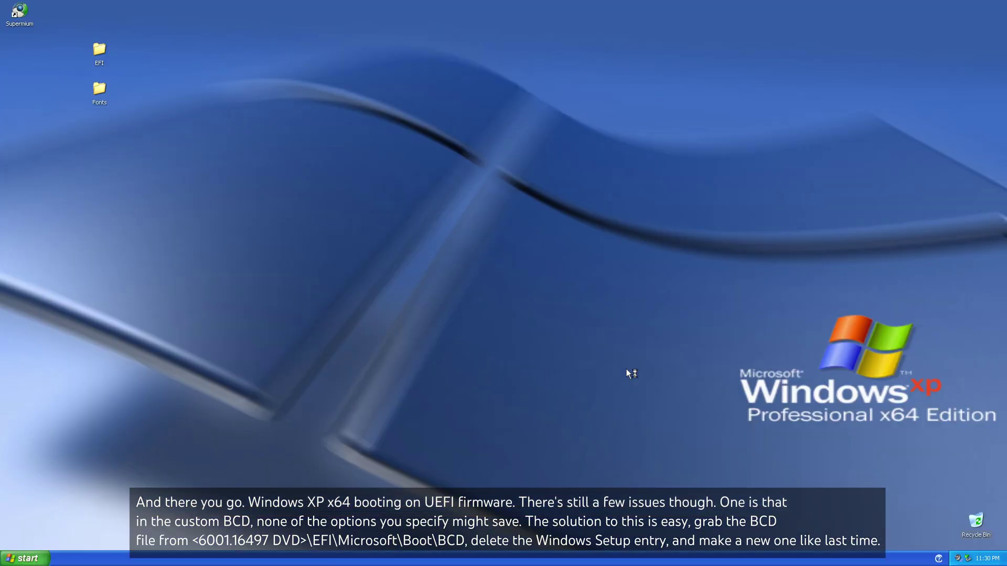
- Run winver to view the Windows version information
{"action": "key", "text": "super+r"}
{"action": "type", "text": "winver"}
{"action": "key", "text": "Return"}
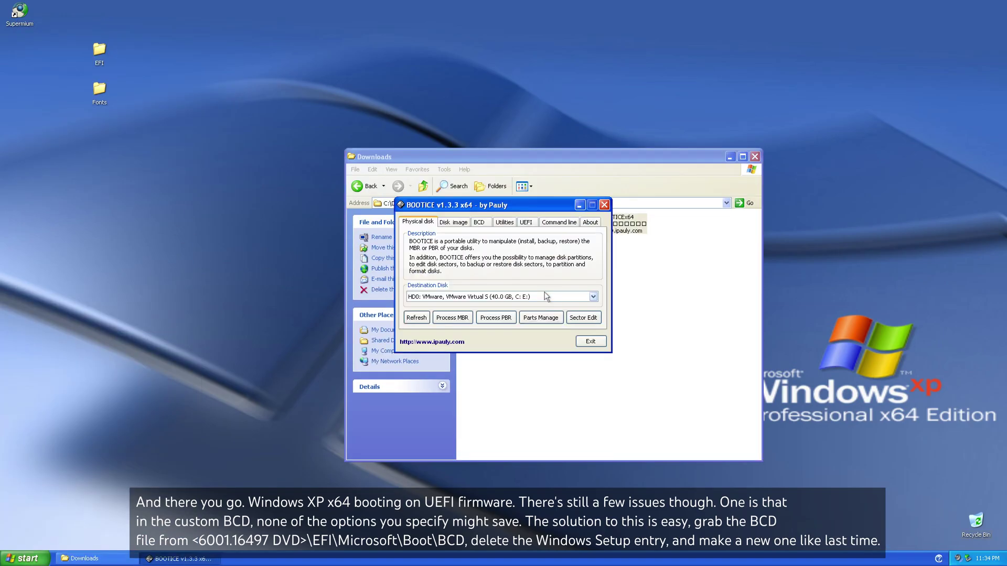
- Open E:\EFI\Microsoft\Boot\BCD in BOOTICE's Professional mode, examine the Windows XP x64 entry, and close the editor
{"action": "left_click", "coordinate": [503, 222]}
{"action": "left_click", "coordinate": [478, 223]}
{"action": "left_click", "coordinate": [594, 299]}
{"action": "double_click", "coordinate": [515, 333]}
{"action": "left_click", "coordinate": [548, 315]}
{"action": "left_click", "coordinate": [366, 207]}
{"action": "right_click", "coordinate": [367, 207]}
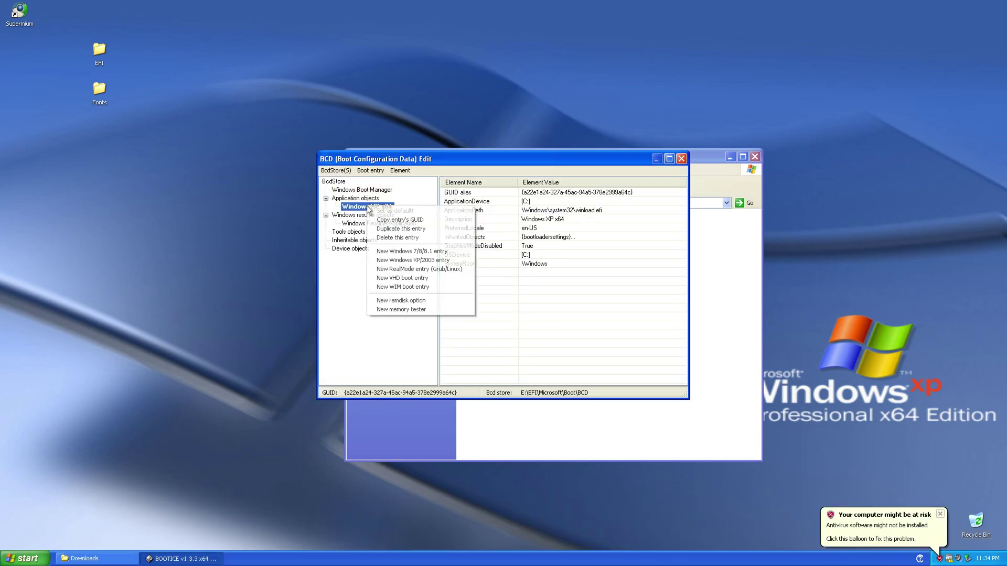
{"action": "left_click", "coordinate": [398, 287]}
{"action": "left_click", "coordinate": [487, 319]}
{"action": "left_click", "coordinate": [681, 158]}
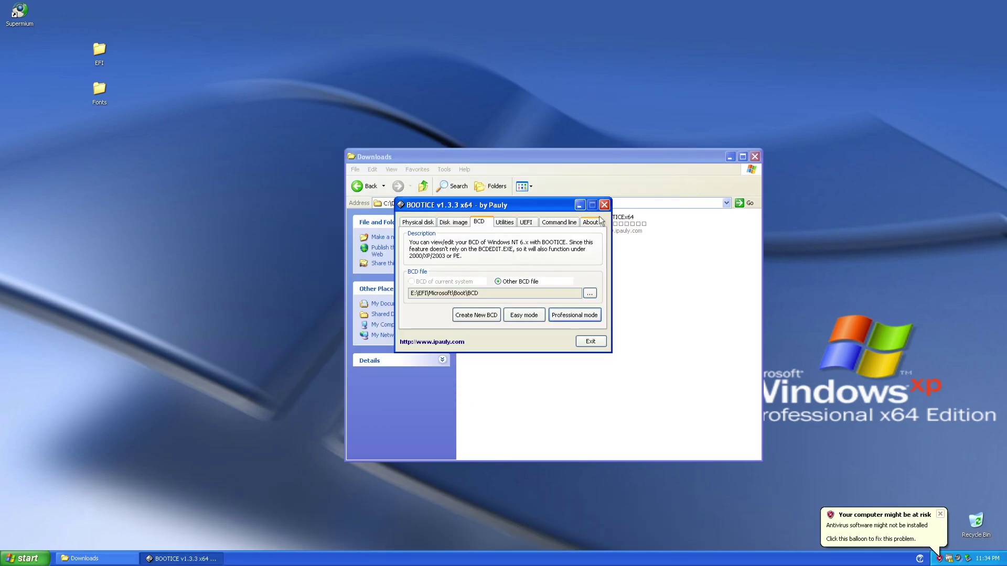
- Copy the bcd file from EFI\Microsoft\Boot on the KB3SxFRE_EN_DVD (D:) disc to the desktop
{"action": "left_click", "coordinate": [629, 166]}
{"action": "left_click", "coordinate": [419, 184]}
{"action": "left_click", "coordinate": [419, 184]}
{"action": "double_click", "coordinate": [518, 224]}
{"action": "right_click", "coordinate": [504, 339]}
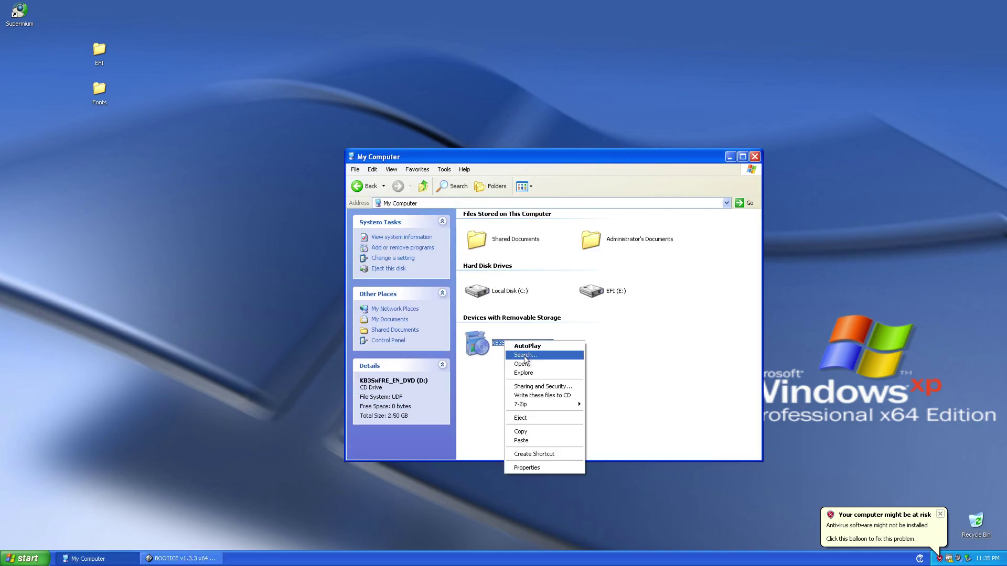
{"action": "left_click", "coordinate": [524, 356]}
{"action": "double_click", "coordinate": [554, 237]}
{"action": "left_click", "coordinate": [427, 191]}
{"action": "double_click", "coordinate": [482, 236]}
{"action": "left_click", "coordinate": [423, 192]}
{"action": "double_click", "coordinate": [520, 236]}
{"action": "double_click", "coordinate": [482, 236]}
{"action": "double_click", "coordinate": [482, 236]}
{"action": "left_click_drag", "start_coordinate": [520, 235], "coordinate": [251, 234]}
- Return to the Downloads folder and launch another BOOTICE instance with its BCD options showing
{"action": "left_click", "coordinate": [422, 189]}
{"action": "left_click", "coordinate": [423, 189]}
{"action": "left_click", "coordinate": [423, 188]}
{"action": "left_click", "coordinate": [423, 189]}
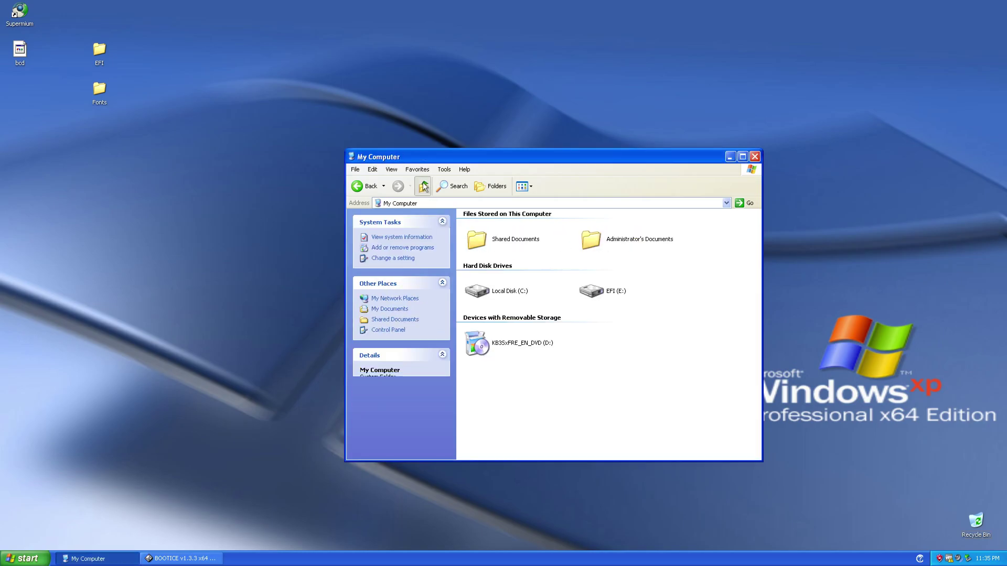
{"action": "left_click", "coordinate": [423, 189]}
{"action": "double_click", "coordinate": [480, 224]}
{"action": "double_click", "coordinate": [485, 223]}
{"action": "double_click", "coordinate": [617, 225]}
{"action": "left_click", "coordinate": [546, 288]}
{"action": "left_click", "coordinate": [485, 222]}
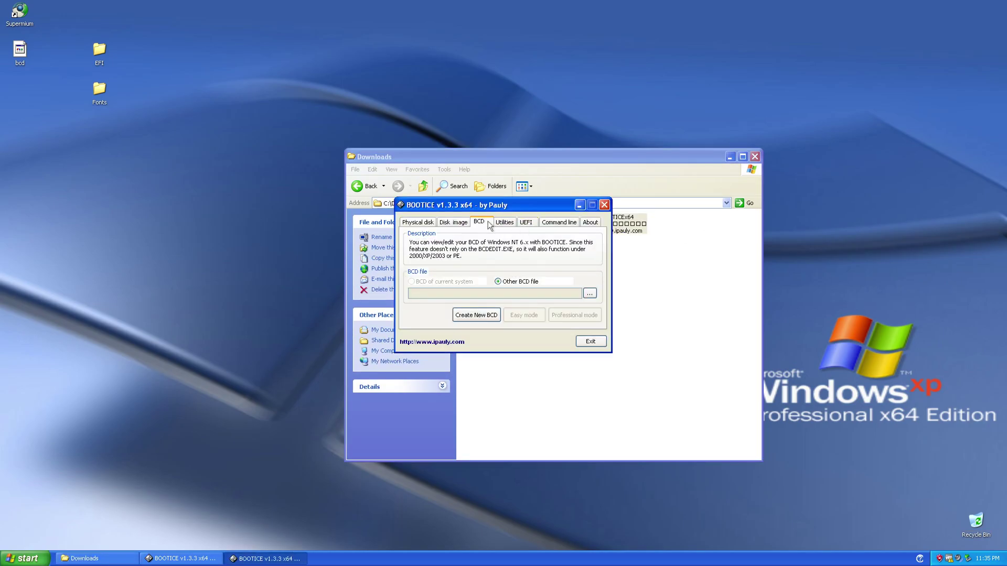
- Open the desktop bcd file in Professional mode, examine its Windows Setup entry, and close BOOTICE and the Downloads folder
{"action": "left_click", "coordinate": [594, 291]}
{"action": "left_click", "coordinate": [424, 301]}
{"action": "double_click", "coordinate": [463, 298]}
{"action": "left_click", "coordinate": [570, 316]}
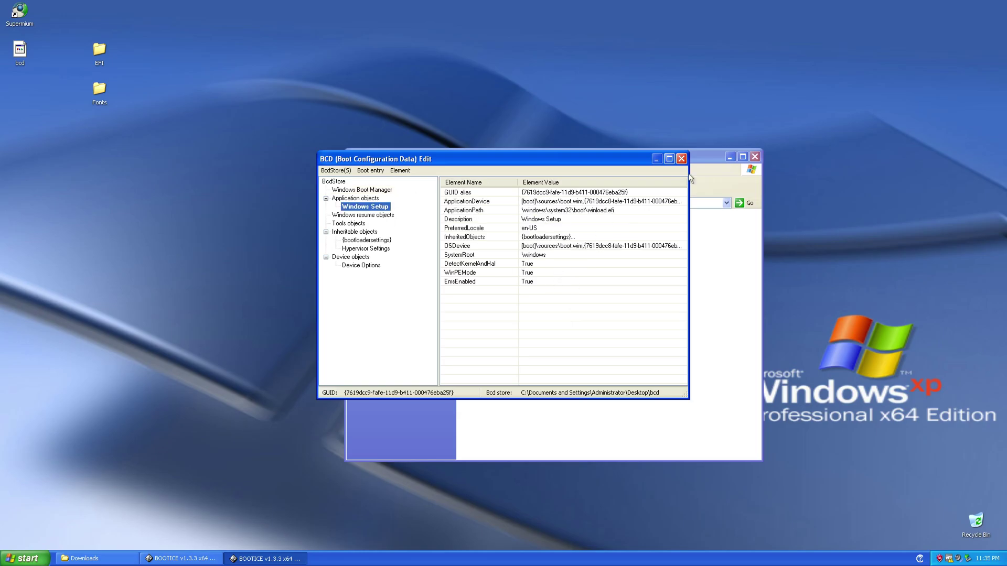
{"action": "left_click", "coordinate": [577, 246]}
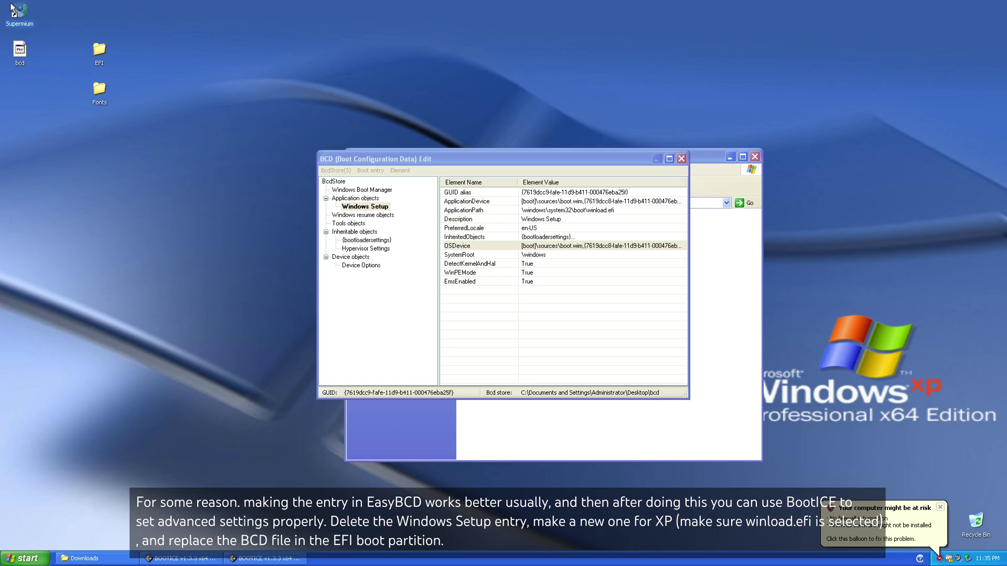
{"action": "left_click", "coordinate": [681, 158]}
{"action": "left_click", "coordinate": [754, 156]}
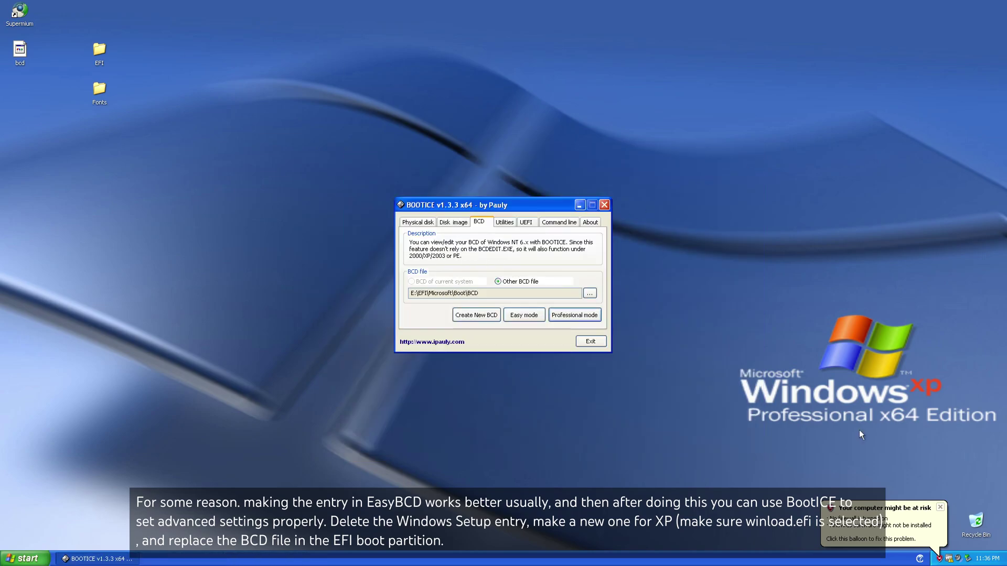
{"action": "left_click", "coordinate": [607, 202]}
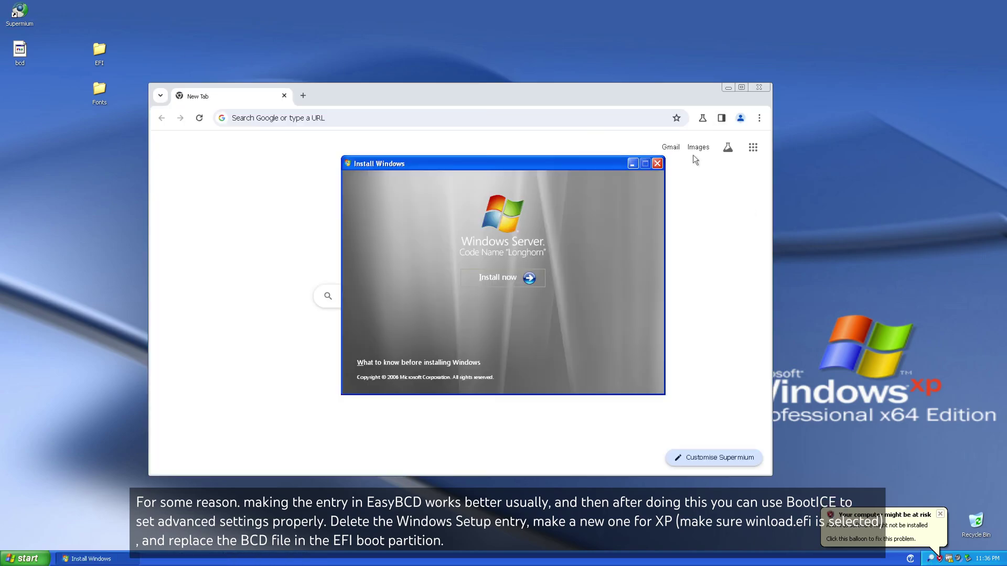
- Search the web for easybcd and download EasyBCD from the NeoSmart Technologies site without filling in the registration form
{"action": "left_click", "coordinate": [564, 117]}
{"action": "type", "text": "easybcd"}
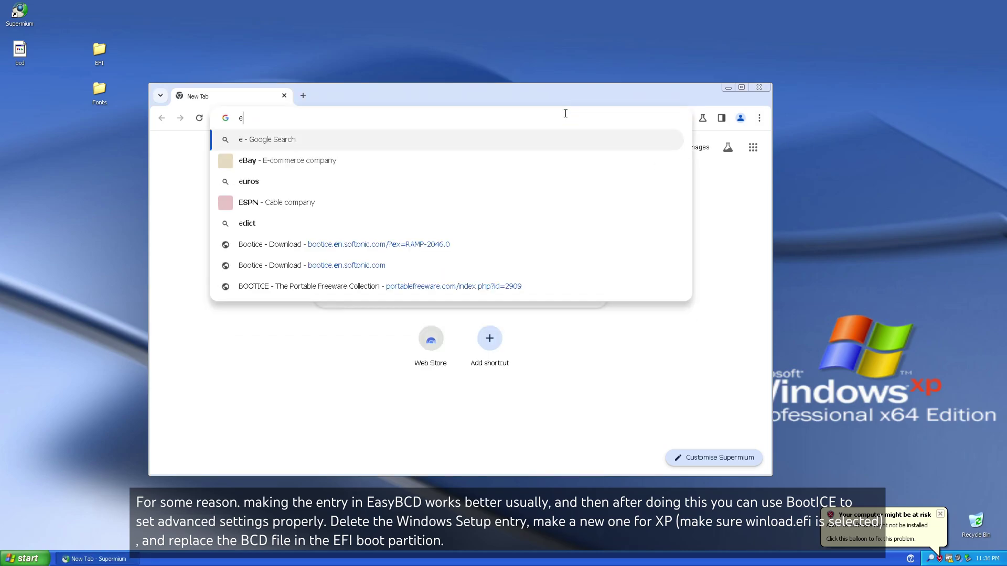
{"action": "key", "text": "Return"}
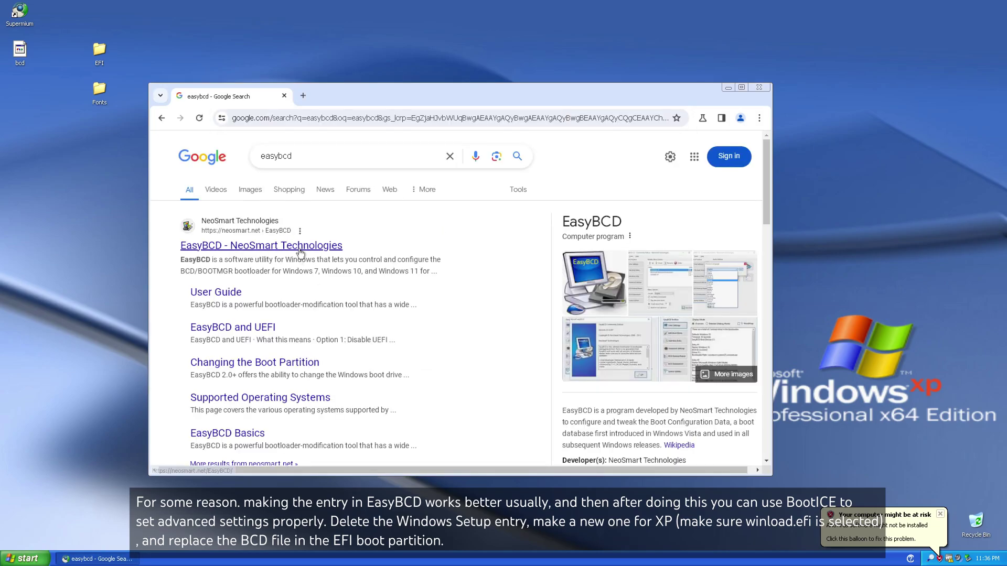
{"action": "left_click", "coordinate": [296, 246]}
{"action": "scroll", "coordinate": [393, 299], "scroll_direction": "down", "scroll_amount": 5}
{"action": "scroll", "coordinate": [392, 300], "scroll_direction": "down", "scroll_amount": 4}
{"action": "left_click", "coordinate": [595, 354]}
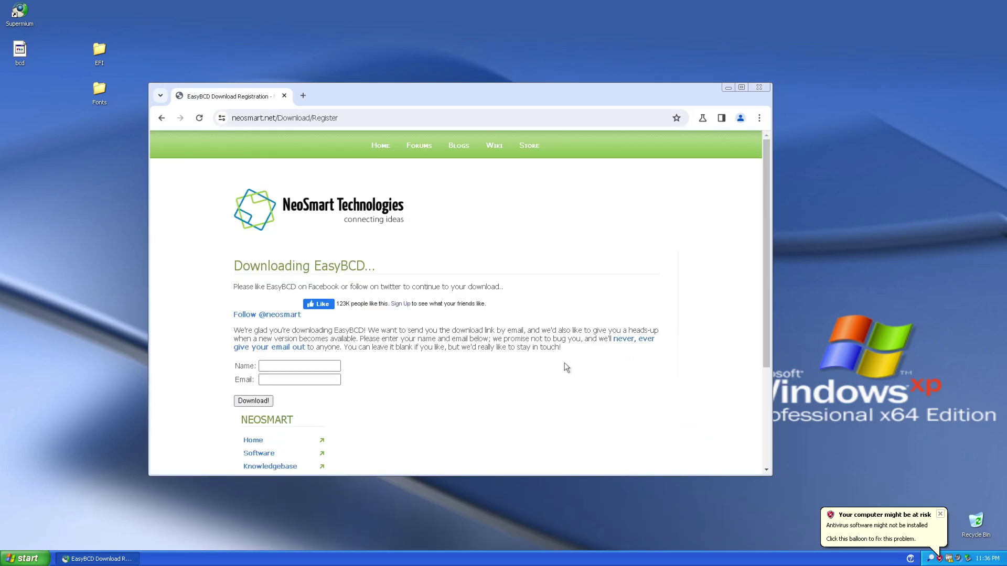
{"action": "left_click", "coordinate": [254, 401]}
- Install EasyBCD 2.4 to C:\Program Files (x86)\NeoSmart Technologies\EasyBCD and close the browser
{"action": "left_click", "coordinate": [635, 147]}
{"action": "left_click", "coordinate": [533, 294]}
{"action": "left_click", "coordinate": [563, 363]}
{"action": "left_click", "coordinate": [563, 364]}
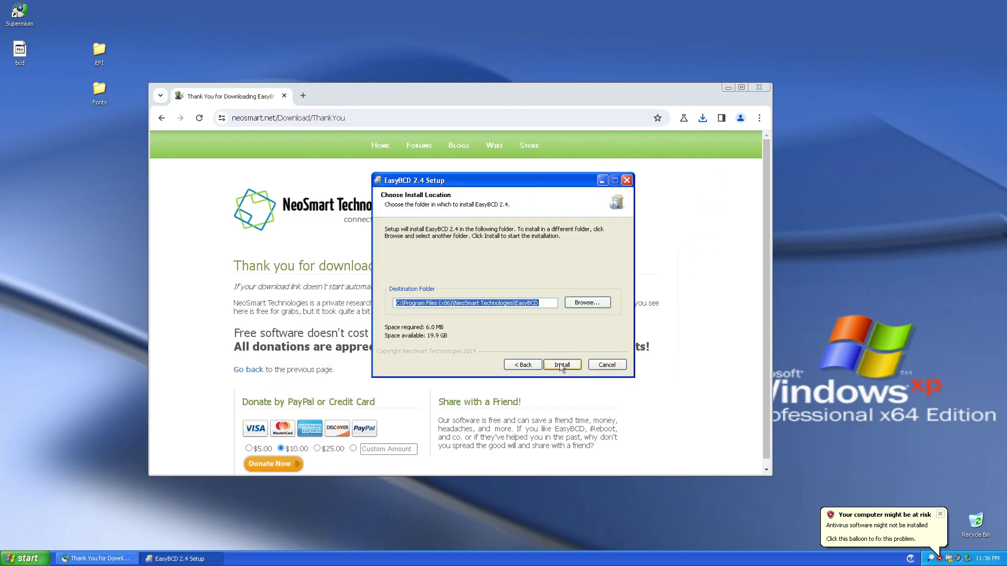
{"action": "left_click", "coordinate": [563, 364]}
{"action": "left_click", "coordinate": [563, 363]}
{"action": "left_click", "coordinate": [758, 88]}
{"action": "left_click", "coordinate": [940, 515]}
- Accept EasyBCD's non-commercial use notice and load the bcd file from the desktop as its BCD store
{"action": "left_click", "coordinate": [562, 275]}
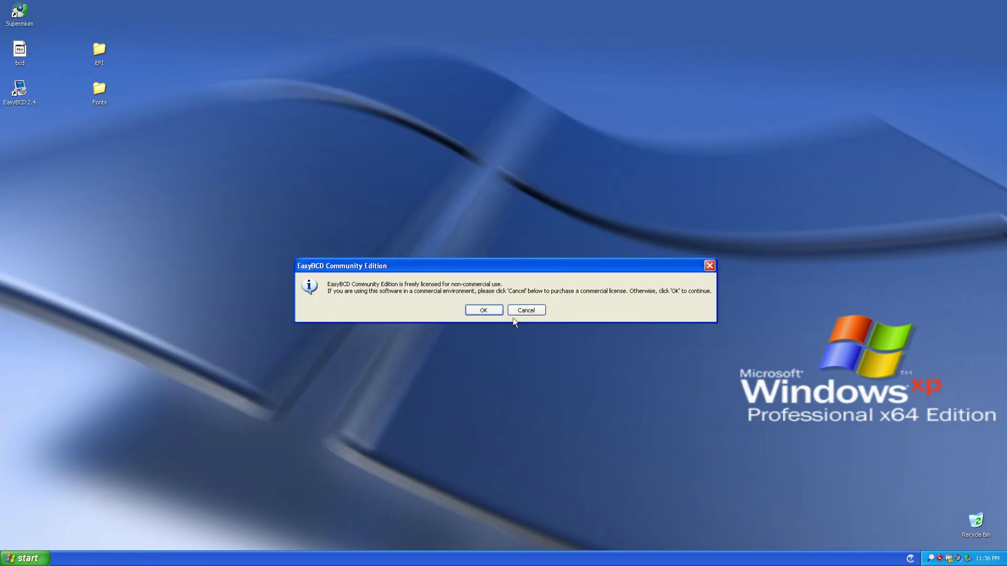
{"action": "left_click", "coordinate": [485, 311]}
{"action": "left_click", "coordinate": [483, 315]}
{"action": "left_click", "coordinate": [383, 195]}
{"action": "left_click", "coordinate": [420, 194]}
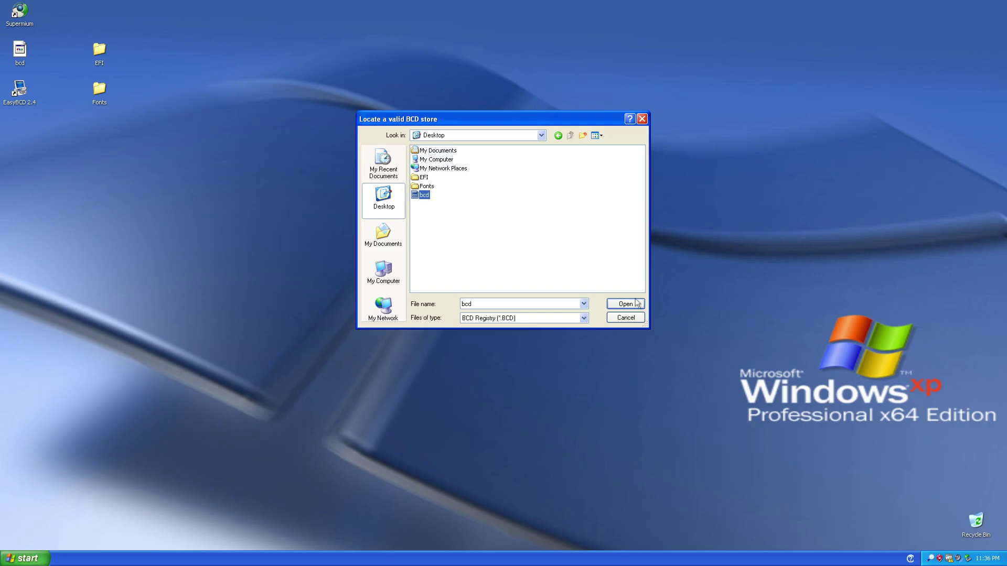
{"action": "left_click", "coordinate": [616, 297]}
- Delete the Windows Setup entry from the loaded store's boot menu
{"action": "left_click", "coordinate": [380, 228]}
{"action": "left_click", "coordinate": [560, 191]}
{"action": "left_click", "coordinate": [512, 310]}
- Add a new boot entry named Windows XP for the C: drive
{"action": "left_click", "coordinate": [397, 243]}
{"action": "left_click", "coordinate": [586, 208]}
{"action": "left_click", "coordinate": [585, 209]}
{"action": "left_click_drag", "start_coordinate": [542, 221], "coordinate": [414, 218]}
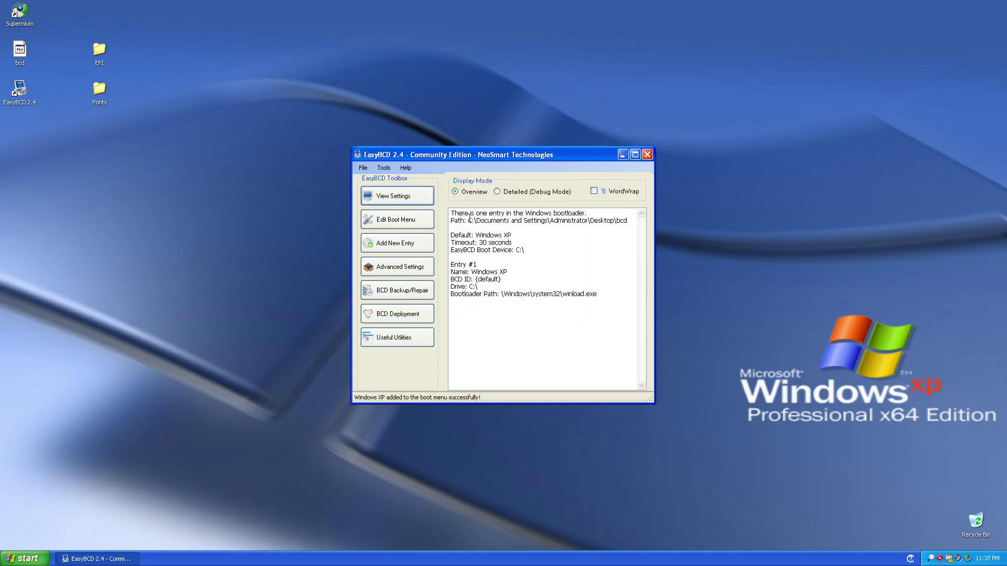
- Close EasyBCD and open the Downloads folder containing BOOTICEx64
{"action": "left_click", "coordinate": [643, 157]}
{"action": "left_click", "coordinate": [647, 363]}
{"action": "left_click", "coordinate": [41, 560]}
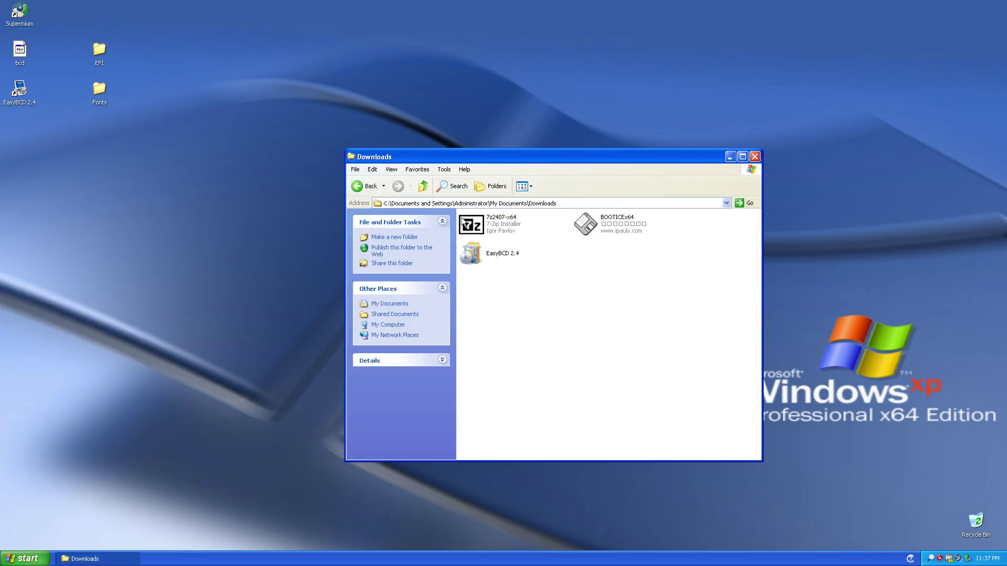
- Launch BOOTICEx64, open the desktop bcd file in professional mode, and select the Windows XP application object
{"action": "double_click", "coordinate": [472, 225]}
{"action": "left_click", "coordinate": [533, 288]}
{"action": "left_click", "coordinate": [479, 222]}
{"action": "left_click", "coordinate": [591, 295]}
{"action": "double_click", "coordinate": [460, 302]}
{"action": "left_click", "coordinate": [574, 315]}
{"action": "left_click", "coordinate": [361, 207]}
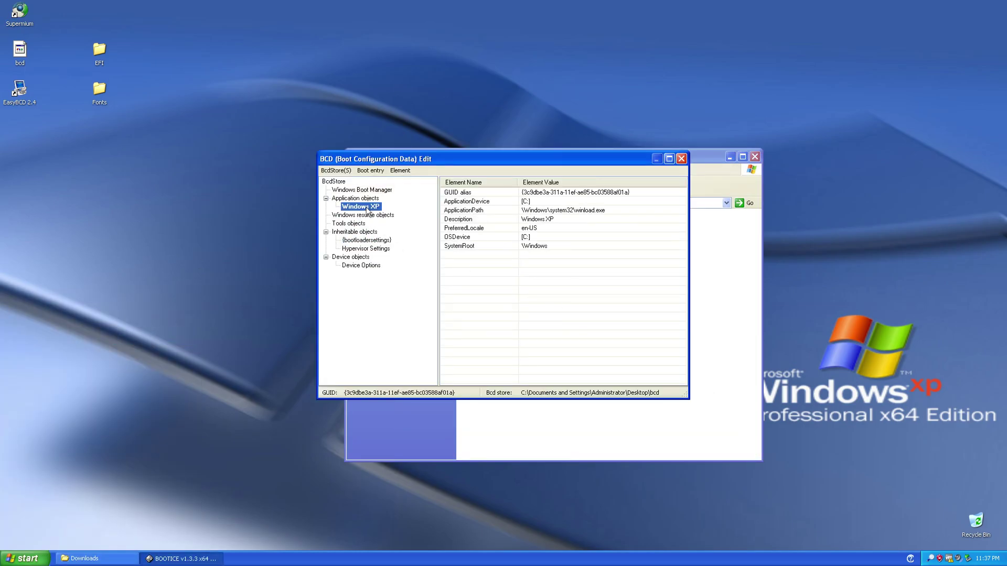
- Set the Windows XP entry's ApplicationPath to \Windows\system32\winload.efi and close the BCD editor and BOOTICE
{"action": "double_click", "coordinate": [472, 210]}
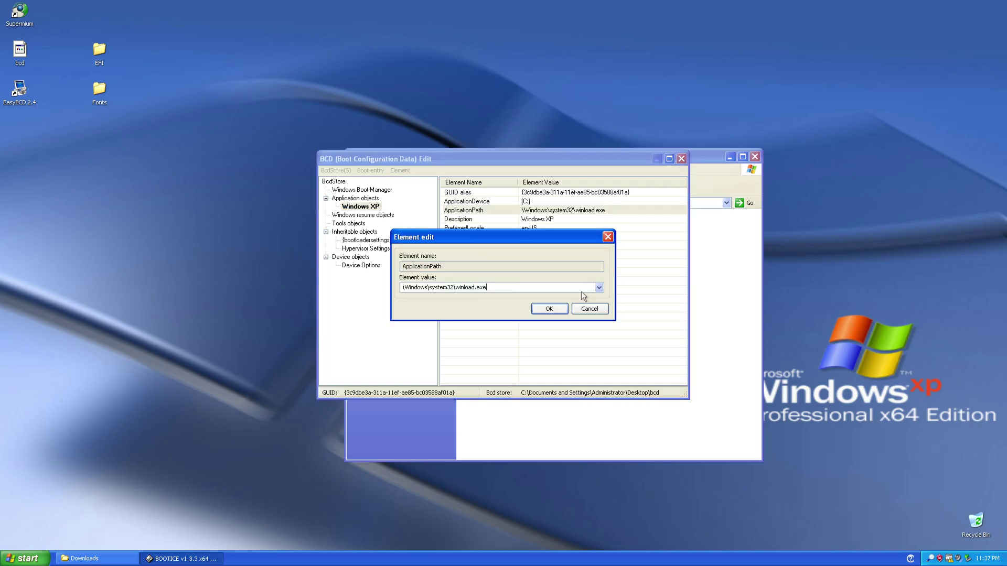
{"action": "left_click", "coordinate": [558, 310]}
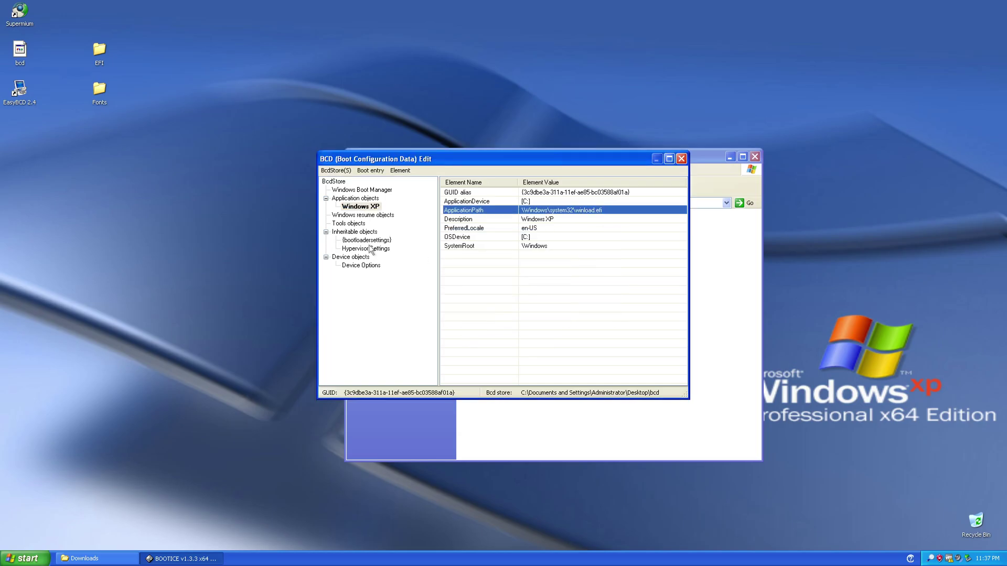
{"action": "left_click", "coordinate": [349, 223]}
{"action": "left_click", "coordinate": [361, 206]}
{"action": "left_click", "coordinate": [681, 158]}
{"action": "left_click", "coordinate": [603, 202]}
- Replace the BCD file in E:\EFI\Microsoft\Boot with the edited bcd file from the desktop
{"action": "double_click", "coordinate": [521, 226]}
{"action": "double_click", "coordinate": [595, 289]}
{"action": "double_click", "coordinate": [483, 222]}
{"action": "double_click", "coordinate": [483, 222]}
{"action": "double_click", "coordinate": [483, 223]}
{"action": "scroll", "coordinate": [663, 364], "scroll_direction": "down", "scroll_amount": 4}
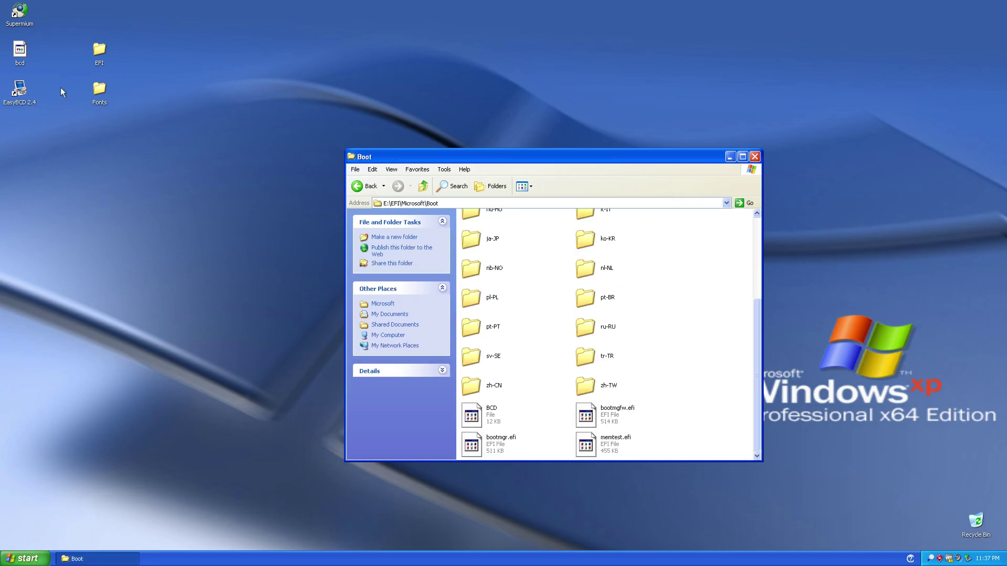
{"action": "left_click_drag", "start_coordinate": [20, 50], "coordinate": [639, 315]}
{"action": "left_click", "coordinate": [540, 332]}
- Restart Windows and edit the Windows XP entry's boot options in the boot manager, adding /noguiboot
{"action": "left_click", "coordinate": [21, 558]}
{"action": "left_click", "coordinate": [164, 540]}
{"action": "left_click", "coordinate": [548, 218]}
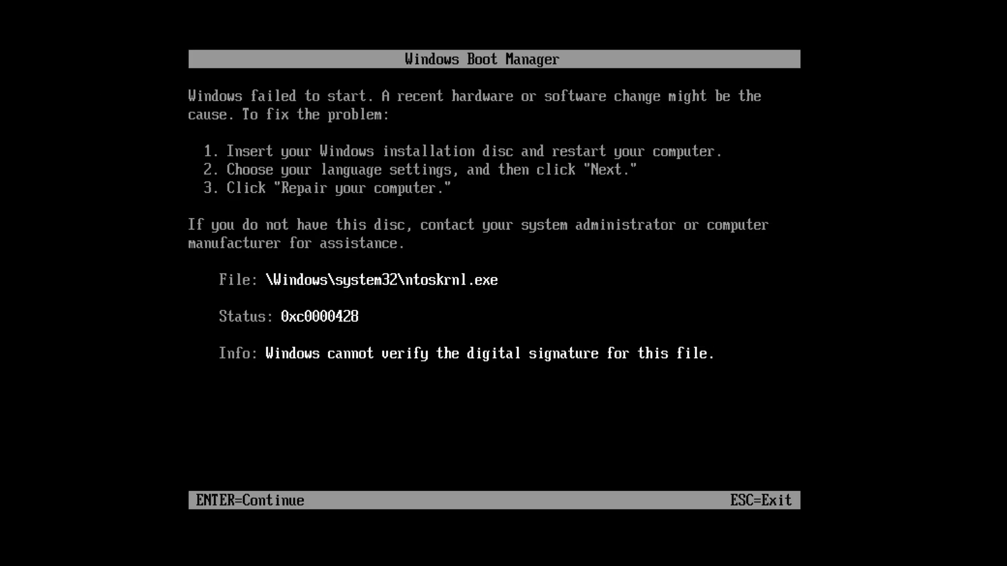
{"action": "key", "text": "Return"}
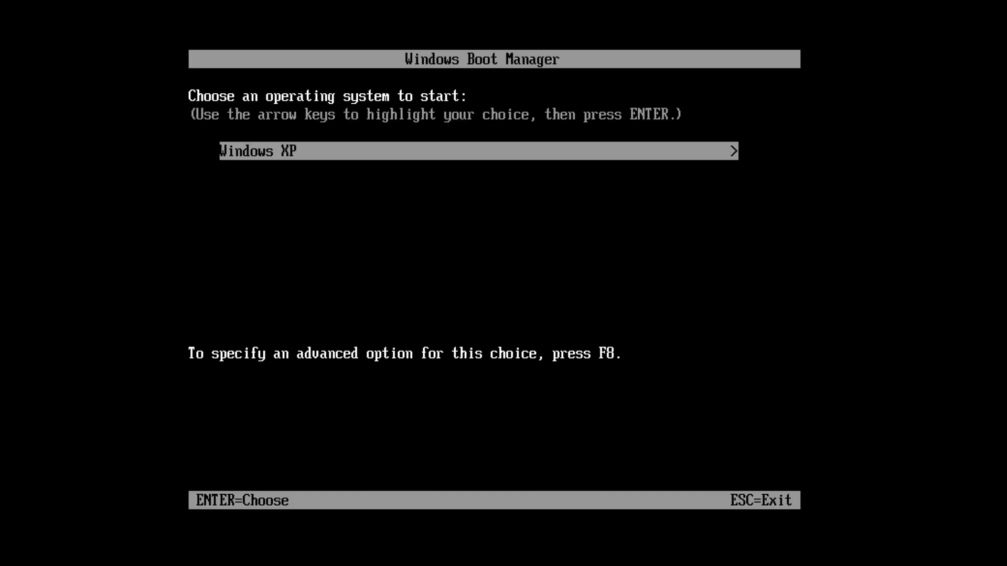
{"action": "key", "text": "F10"}
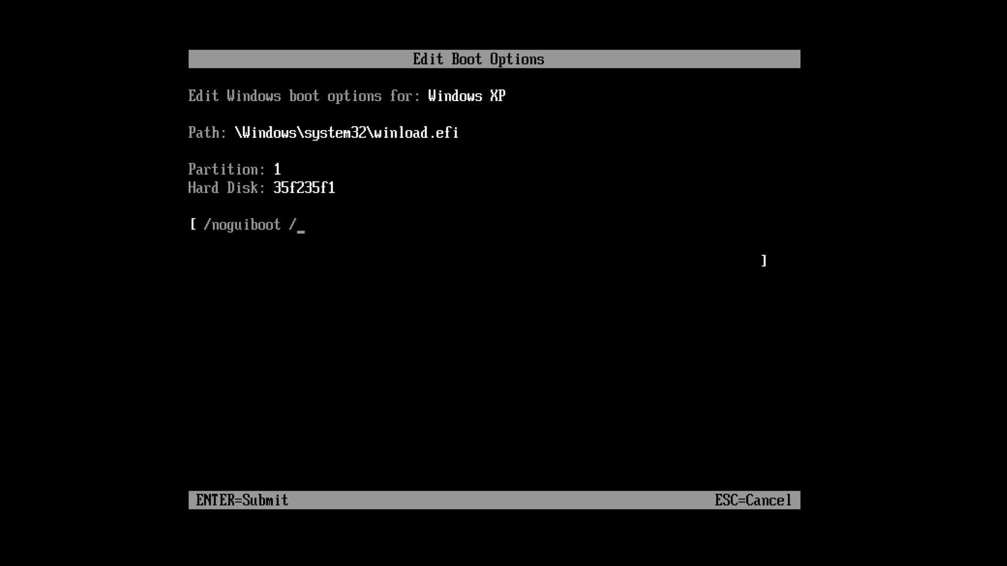
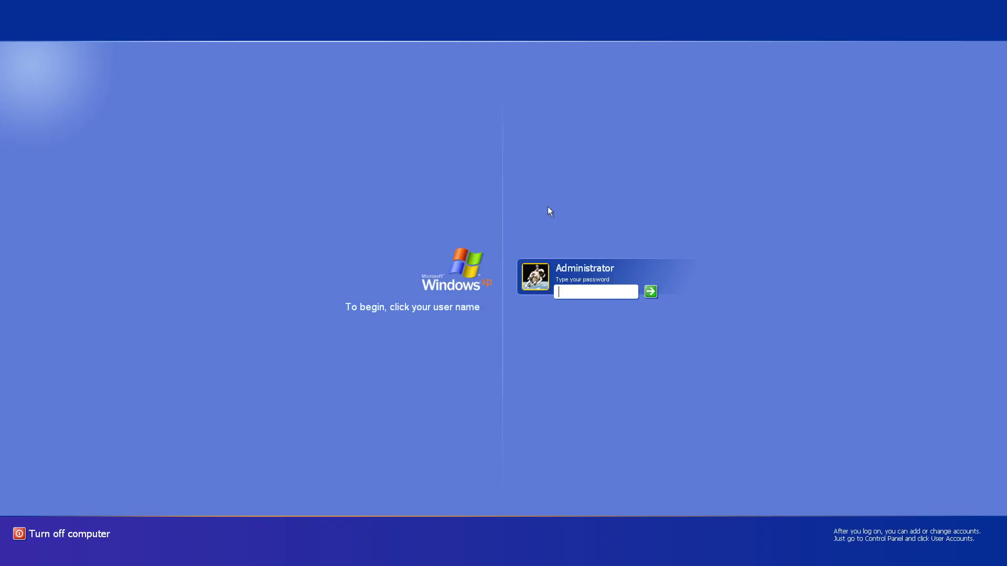
- Log in to the administrator account with its password and open the Downloads folder in My Documents
{"action": "type", "text": "••••"}
{"action": "key", "text": "Return"}
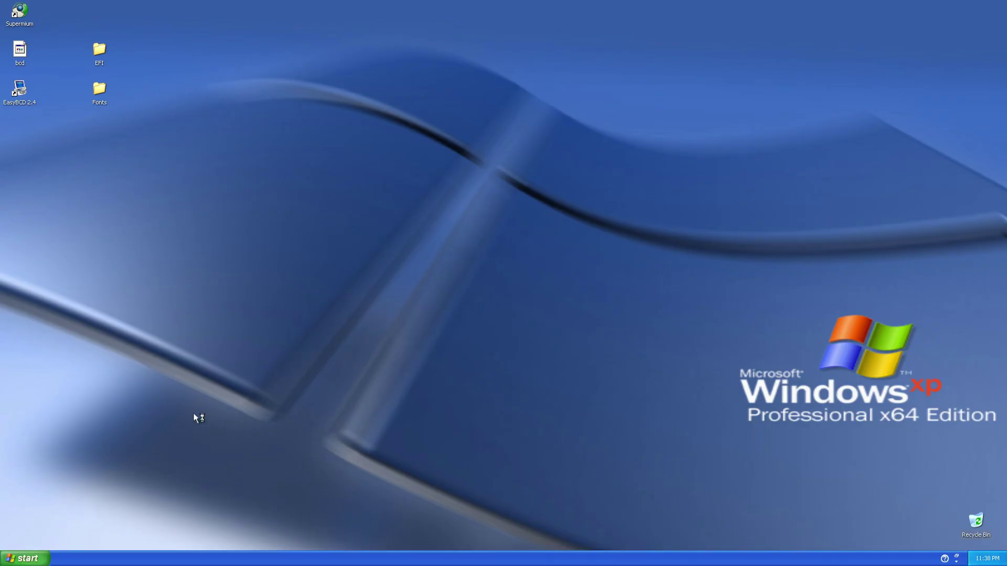
{"action": "left_click", "coordinate": [24, 558]}
{"action": "left_click", "coordinate": [131, 336]}
{"action": "double_click", "coordinate": [472, 224]}
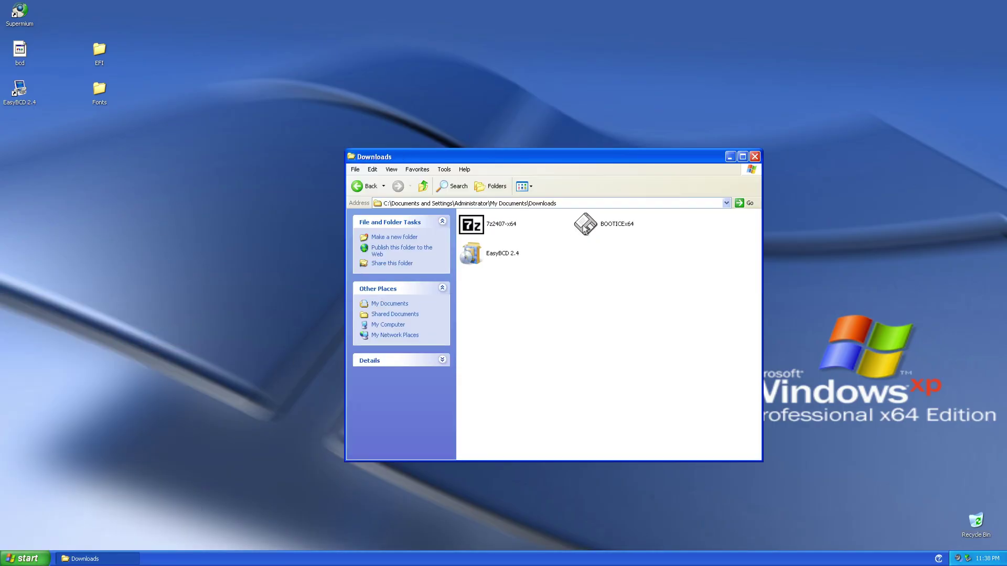
- Launch BOOTICEx64, open E:\EFI\Microsoft\Boot\BCD in professional mode, and select the Windows XP entry
{"action": "double_click", "coordinate": [585, 226]}
{"action": "left_click", "coordinate": [489, 222]}
{"action": "left_click", "coordinate": [595, 289]}
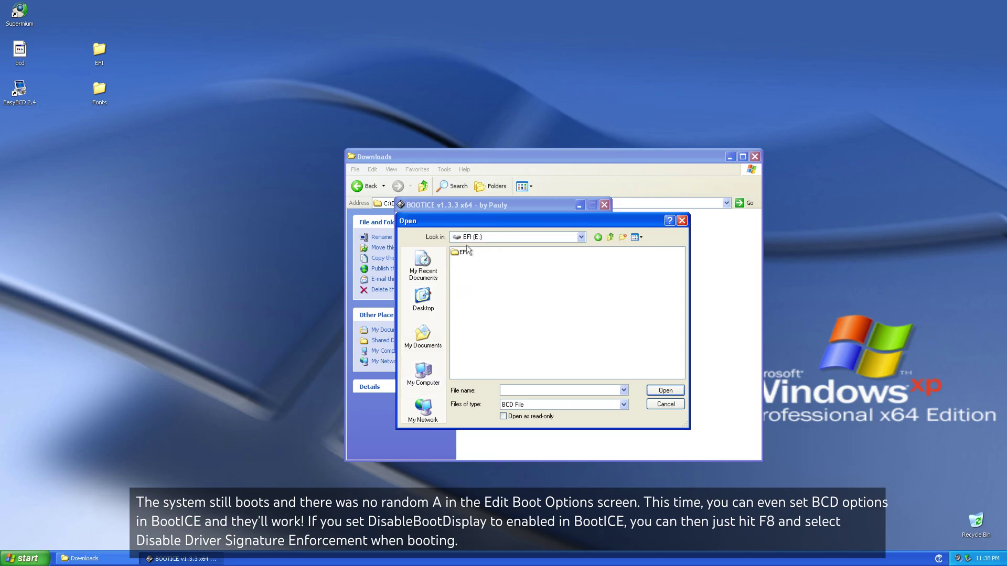
{"action": "double_click", "coordinate": [465, 254]}
{"action": "left_click", "coordinate": [514, 334]}
{"action": "left_click", "coordinate": [659, 391]}
{"action": "left_click", "coordinate": [568, 317]}
{"action": "left_click", "coordinate": [365, 207]}
- Add a DisableBootDisplay element set to True to the Windows XP entry
{"action": "right_click", "coordinate": [533, 303]}
{"action": "left_click", "coordinate": [567, 308]}
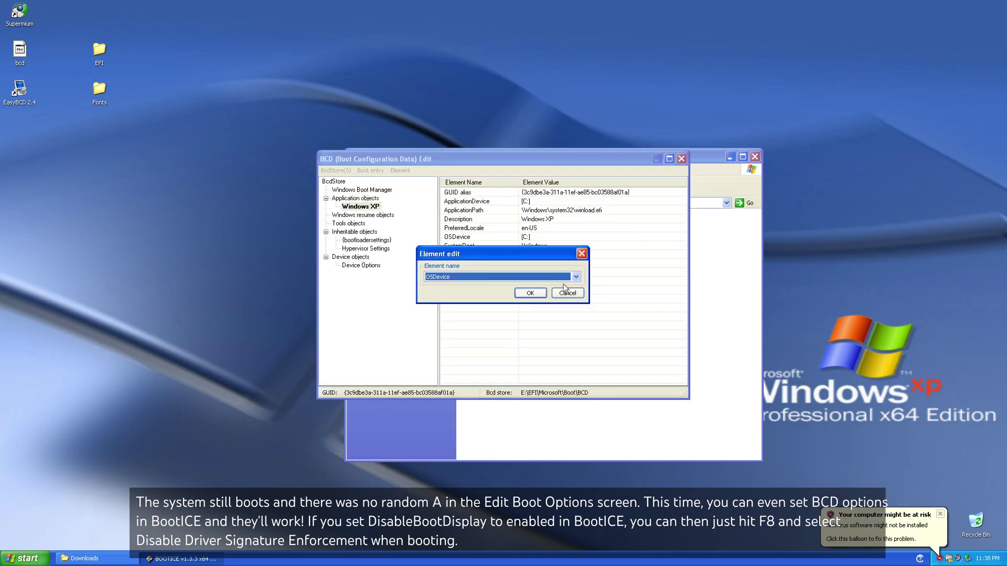
{"action": "left_click", "coordinate": [576, 276]}
{"action": "scroll", "coordinate": [474, 457], "scroll_direction": "down", "scroll_amount": 5}
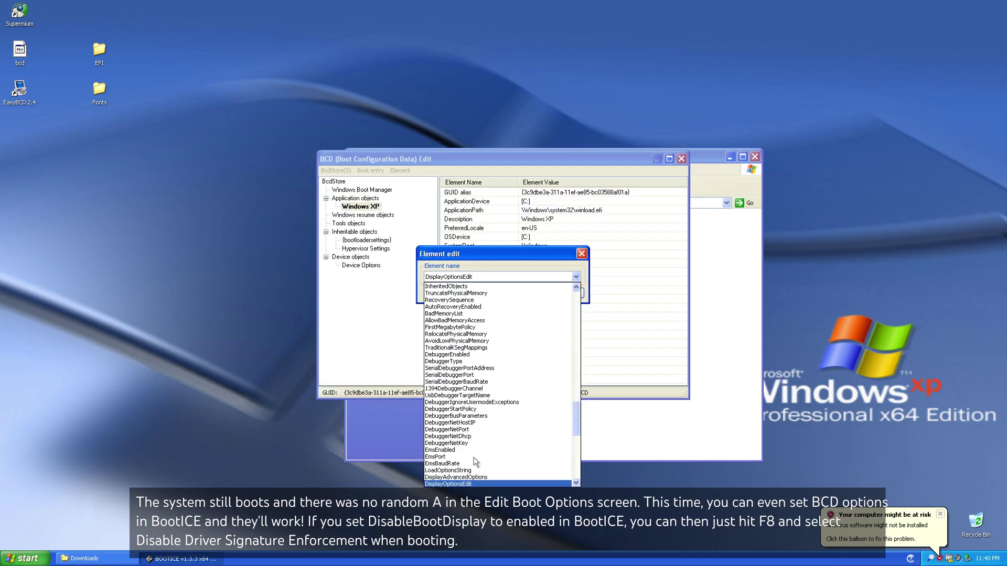
{"action": "scroll", "coordinate": [473, 457], "scroll_direction": "down", "scroll_amount": 3}
{"action": "left_click", "coordinate": [461, 384]}
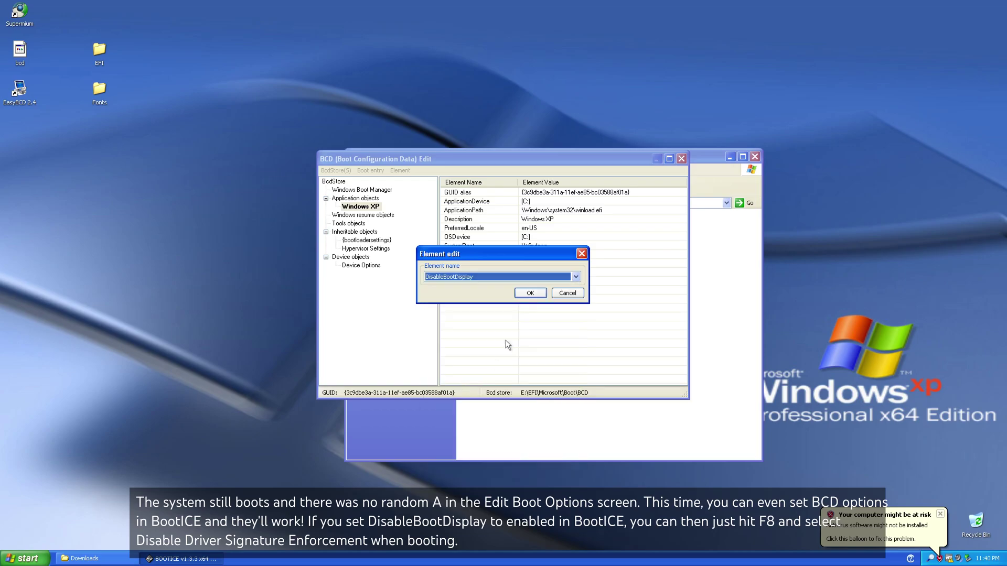
{"action": "left_click", "coordinate": [473, 294]}
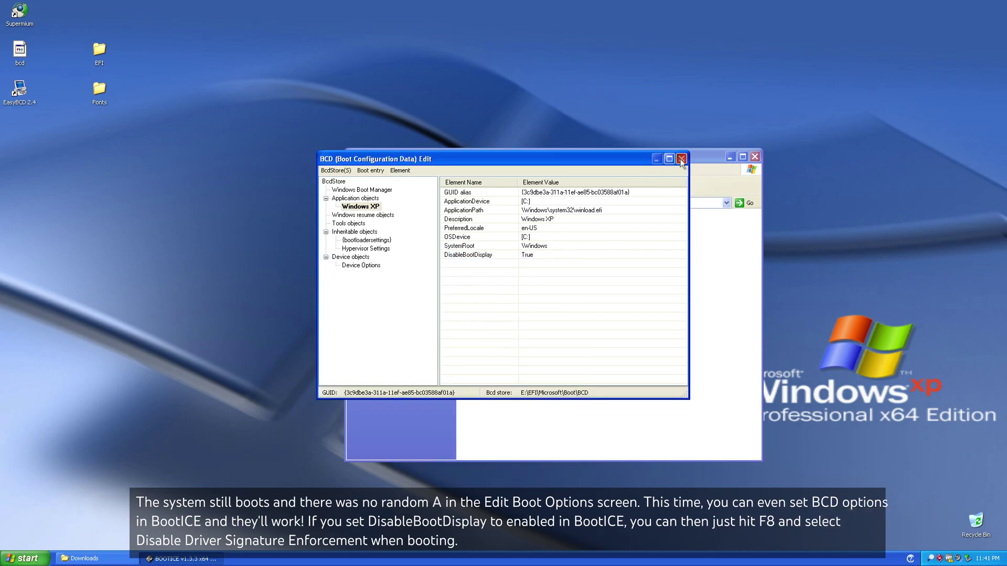
- Close the BCD editor and remaining windows, then restart Windows
{"action": "left_click", "coordinate": [680, 159]}
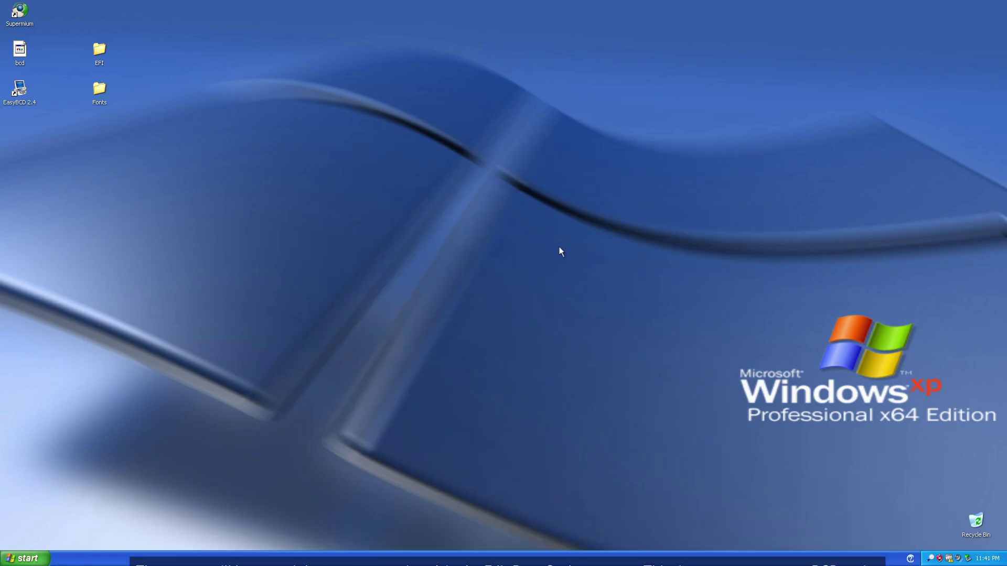
{"action": "left_click", "coordinate": [23, 559]}
{"action": "left_click", "coordinate": [181, 527]}
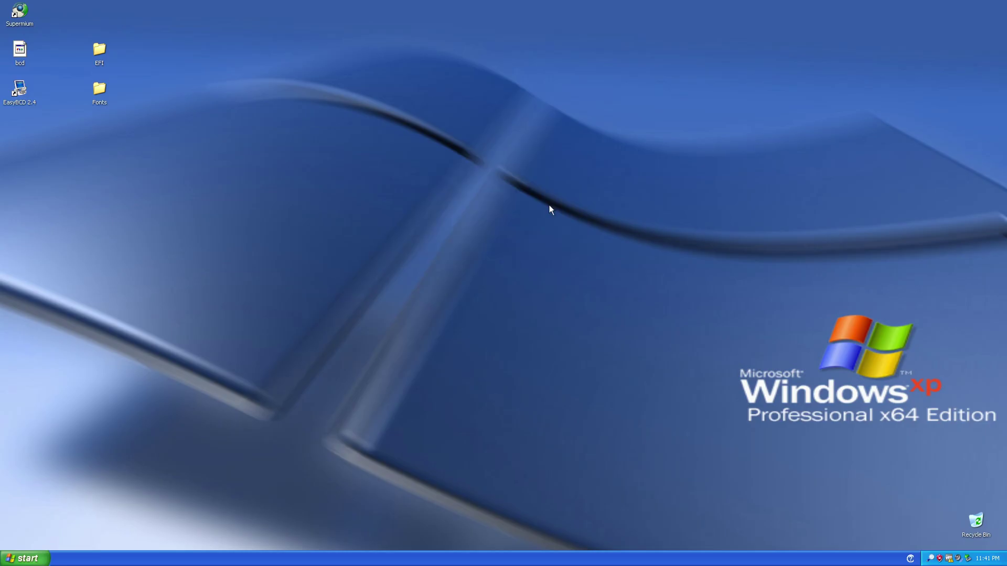
{"action": "left_click", "coordinate": [549, 206]}
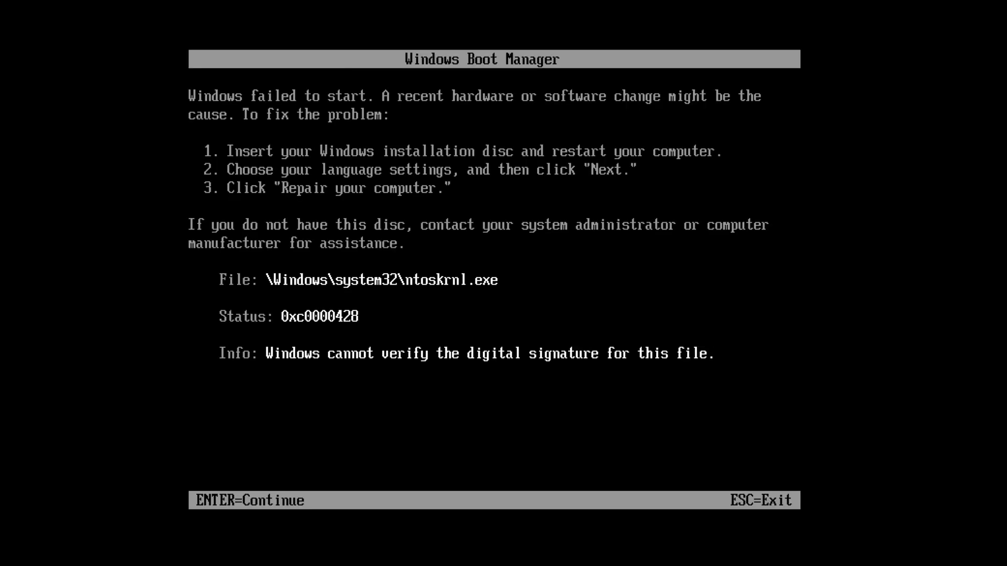
- Boot Windows XP from the advanced boot options with Disable Driver Signature Enforcement
{"action": "key", "text": "Return"}
{"action": "key", "text": "F8"}
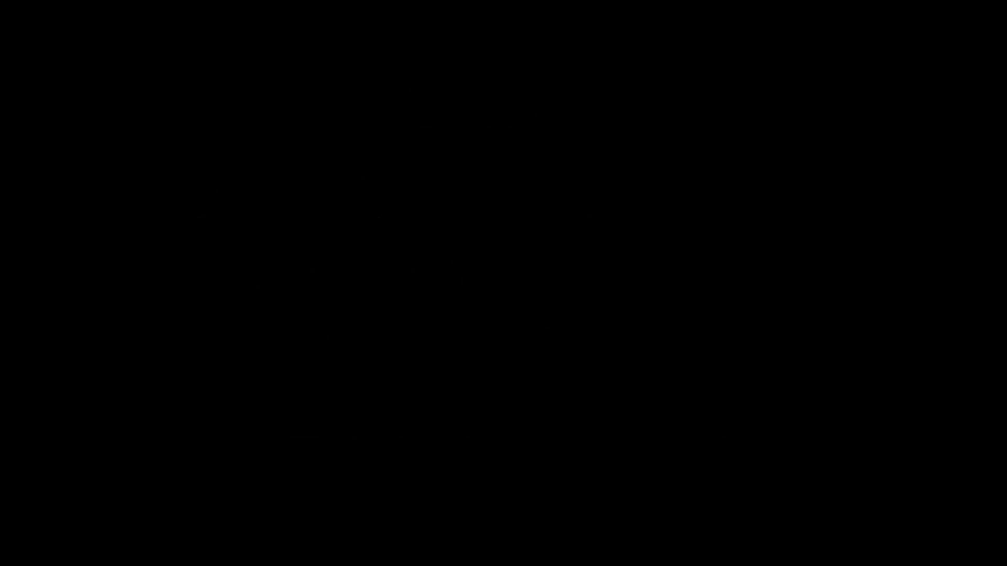
{"action": "key", "text": "Down"}
{"action": "key", "text": "Down"}
{"action": "key", "text": "Down"}
{"action": "key", "text": "Down"}
{"action": "key", "text": "Down"}
{"action": "key", "text": "Down"}
{"action": "key", "text": "Down"}
{"action": "key", "text": "Down"}
{"action": "key", "text": "Down"}
{"action": "key", "text": "Return"}
{"action": "key", "text": "Return"}
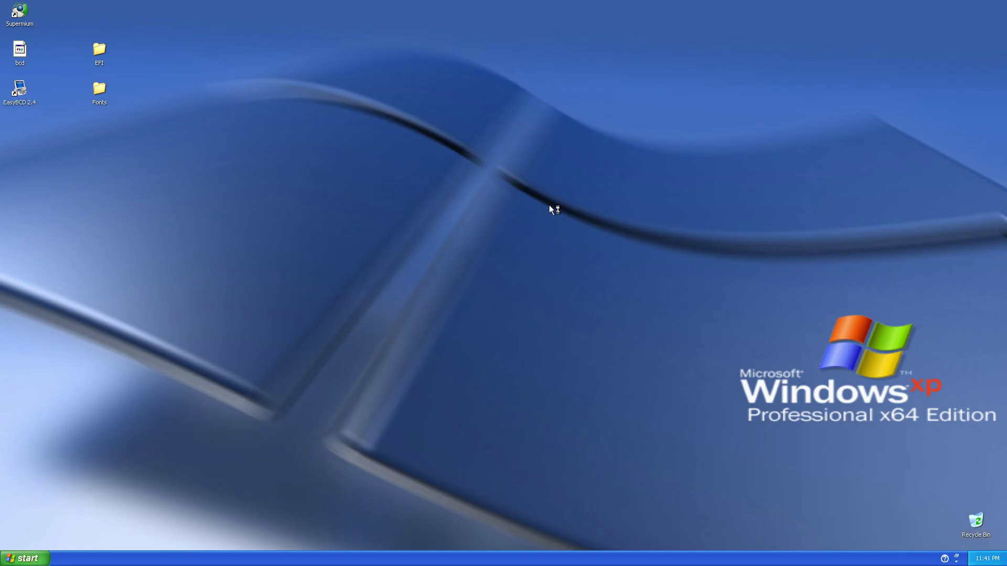
- Open the Downloads folder in My Documents and launch BOOTICEx64
{"action": "left_click", "coordinate": [29, 559]}
{"action": "left_click", "coordinate": [170, 336]}
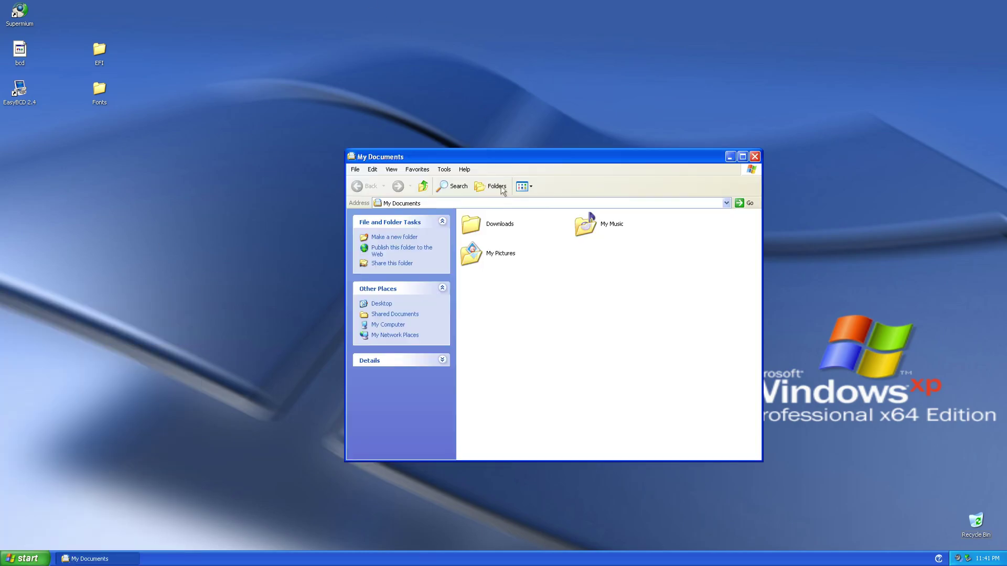
{"action": "double_click", "coordinate": [471, 224]}
{"action": "double_click", "coordinate": [598, 224]}
- Load E:\EFI\Microsoft\Boot\BCD as another BCD file in professional mode and select the Windows XP entry
{"action": "left_click", "coordinate": [533, 289]}
{"action": "left_click", "coordinate": [479, 222]}
{"action": "left_click", "coordinate": [588, 293]}
{"action": "left_click", "coordinate": [513, 330]}
{"action": "left_click", "coordinate": [663, 389]}
{"action": "left_click", "coordinate": [577, 315]}
{"action": "left_click", "coordinate": [367, 208]}
- Search the elements available for the Windows XP entry for an option that turns off signature checks
{"action": "right_click", "coordinate": [519, 307]}
{"action": "left_click", "coordinate": [535, 312]}
{"action": "left_click", "coordinate": [493, 277]}
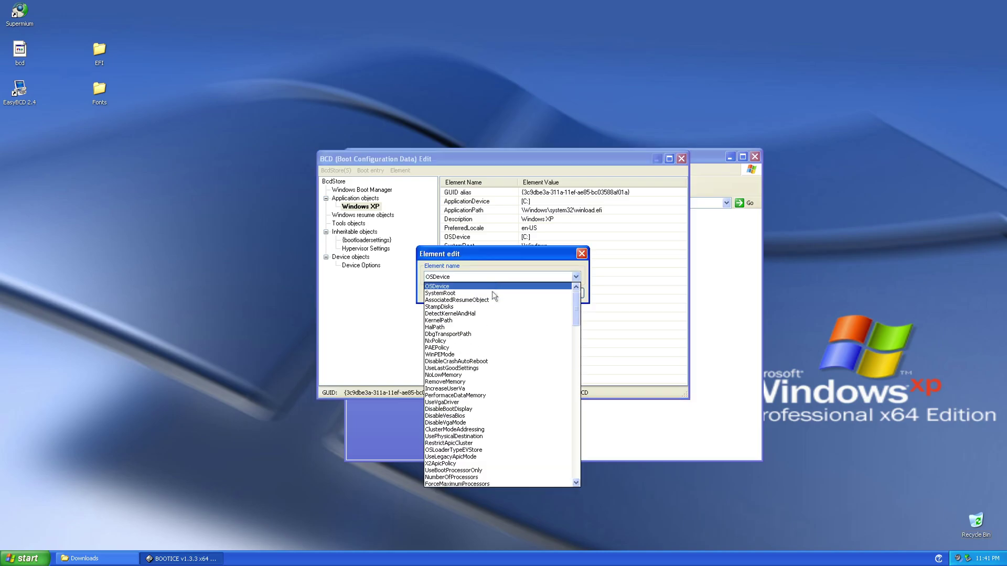
{"action": "key", "text": "o"}
{"action": "key", "text": "n"}
{"action": "key", "text": "n"}
{"action": "key", "text": "n"}
{"action": "key", "text": "n"}
{"action": "key", "text": "n"}
{"action": "key", "text": "n"}
{"action": "key", "text": "n"}
{"action": "key", "text": "n"}
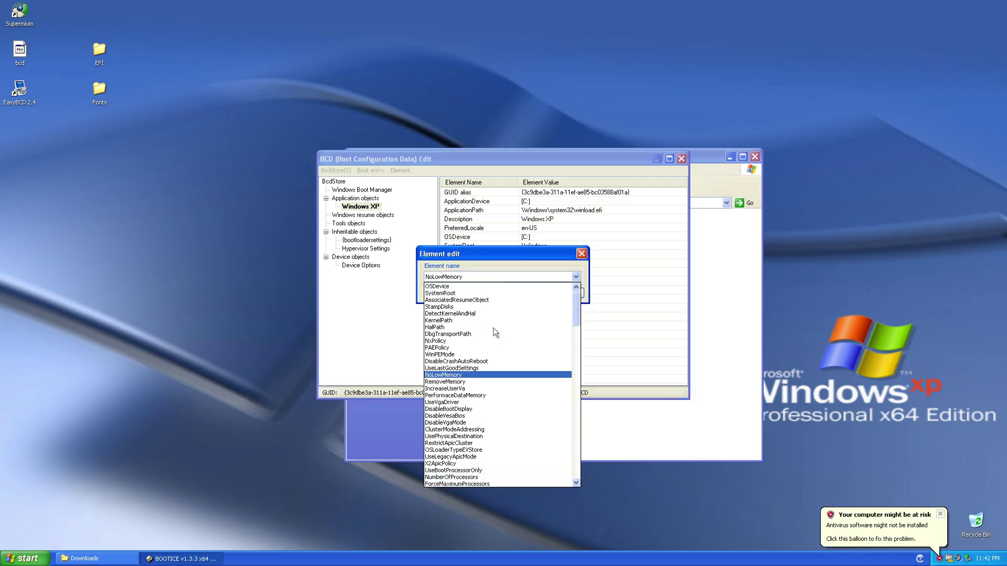
{"action": "left_click", "coordinate": [576, 277]}
{"action": "left_click", "coordinate": [582, 254]}
- Search the elements available for Windows Boot Manager for an option that turns off signature checks
{"action": "left_click", "coordinate": [361, 190]}
{"action": "right_click", "coordinate": [514, 286]}
{"action": "left_click", "coordinate": [527, 291]}
{"action": "left_click", "coordinate": [526, 278]}
{"action": "key", "text": "n"}
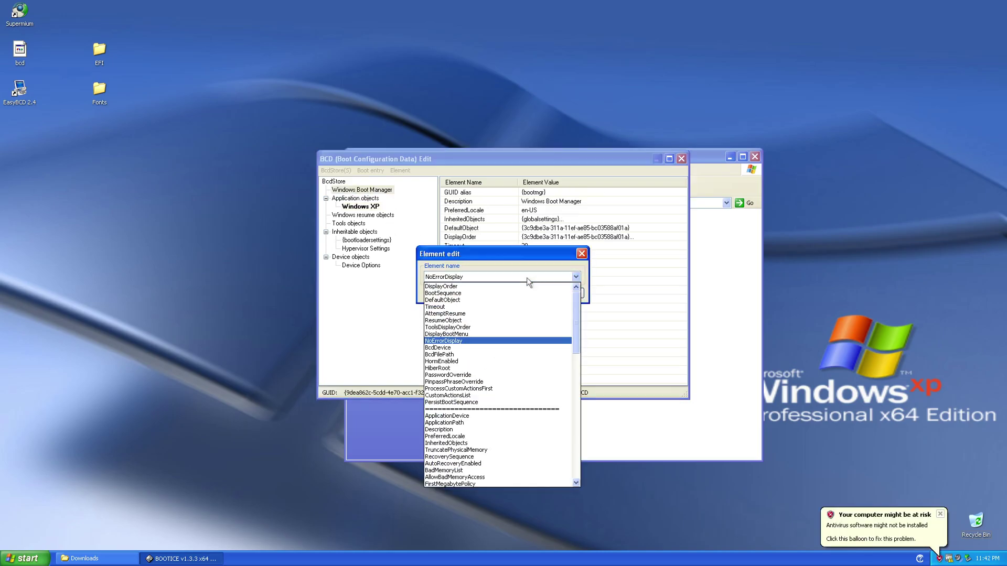
{"action": "key", "text": "t"}
{"action": "key", "text": "t"}
{"action": "key", "text": "t"}
{"action": "key", "text": "t"}
{"action": "key", "text": "t"}
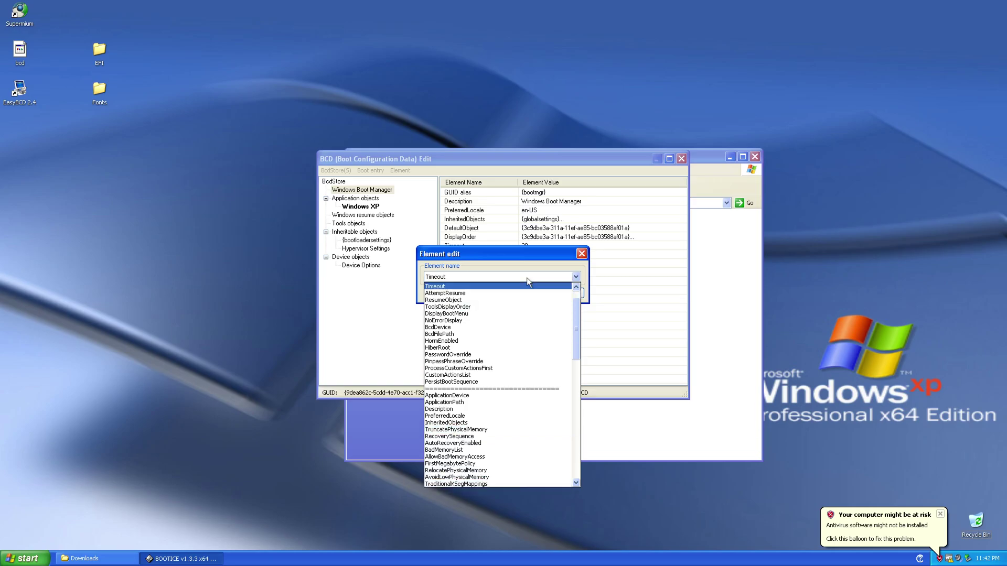
{"action": "left_click", "coordinate": [581, 254]}
{"action": "left_click", "coordinate": [581, 254]}
- Add the DisableIntegrityChecks element to the Windows XP entry
{"action": "left_click", "coordinate": [362, 206]}
{"action": "key", "text": "Insert"}
{"action": "left_click", "coordinate": [502, 278]}
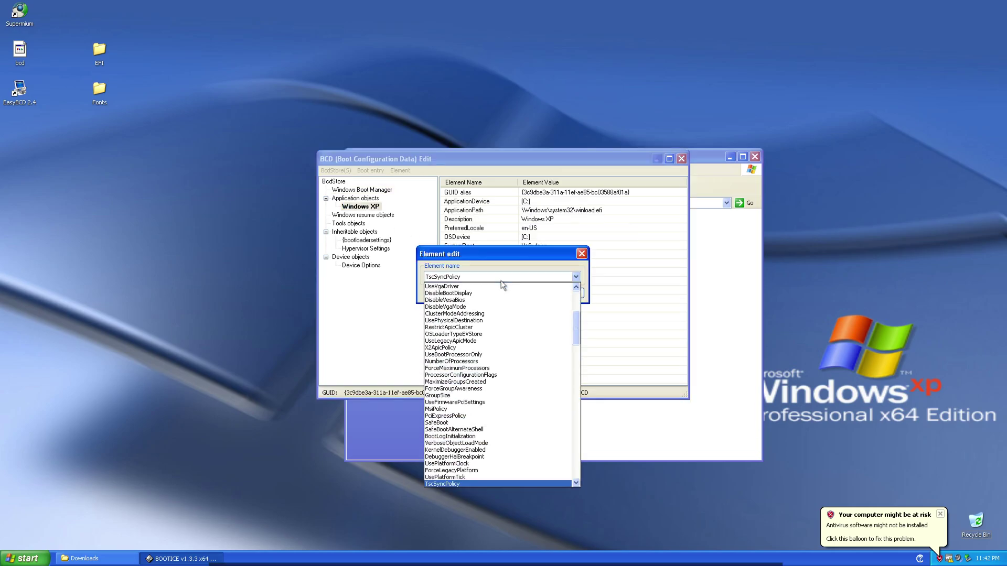
{"action": "scroll", "coordinate": [501, 283], "scroll_direction": "down", "scroll_amount": 5}
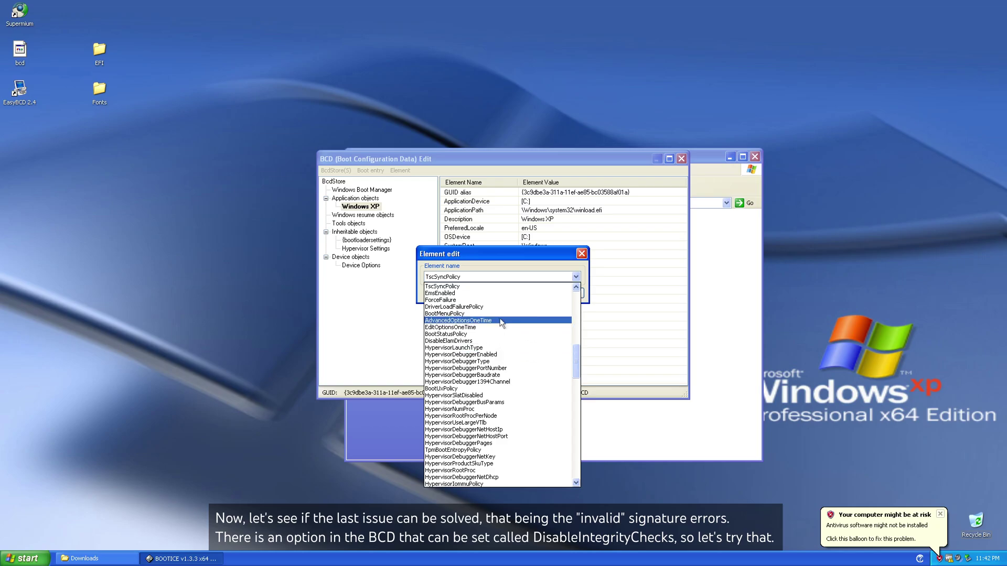
{"action": "scroll", "coordinate": [531, 363], "scroll_direction": "up", "scroll_amount": 3}
{"action": "scroll", "coordinate": [531, 363], "scroll_direction": "up", "scroll_amount": 12}
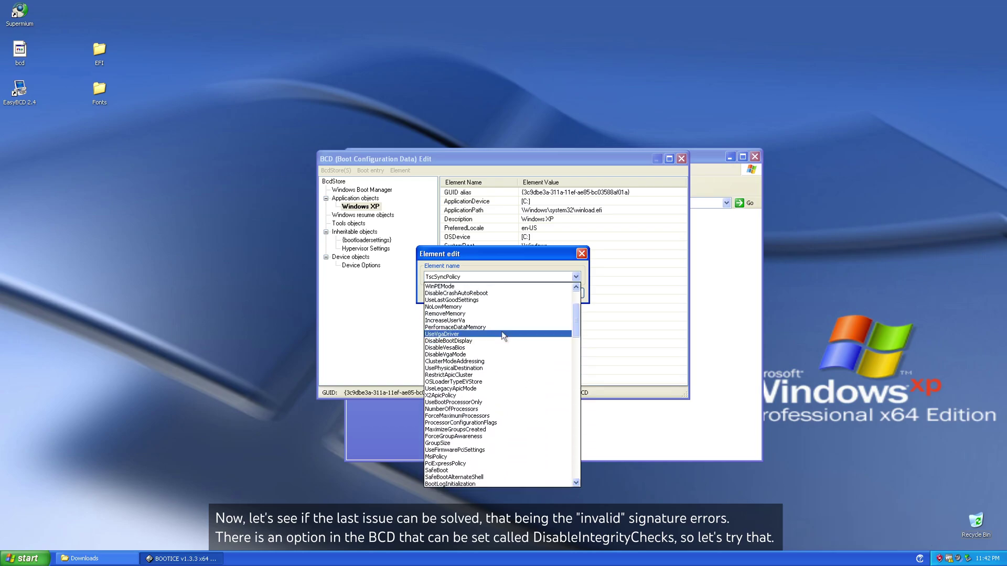
{"action": "scroll", "coordinate": [488, 413], "scroll_direction": "down", "scroll_amount": 4}
{"action": "scroll", "coordinate": [493, 422], "scroll_direction": "down", "scroll_amount": 5}
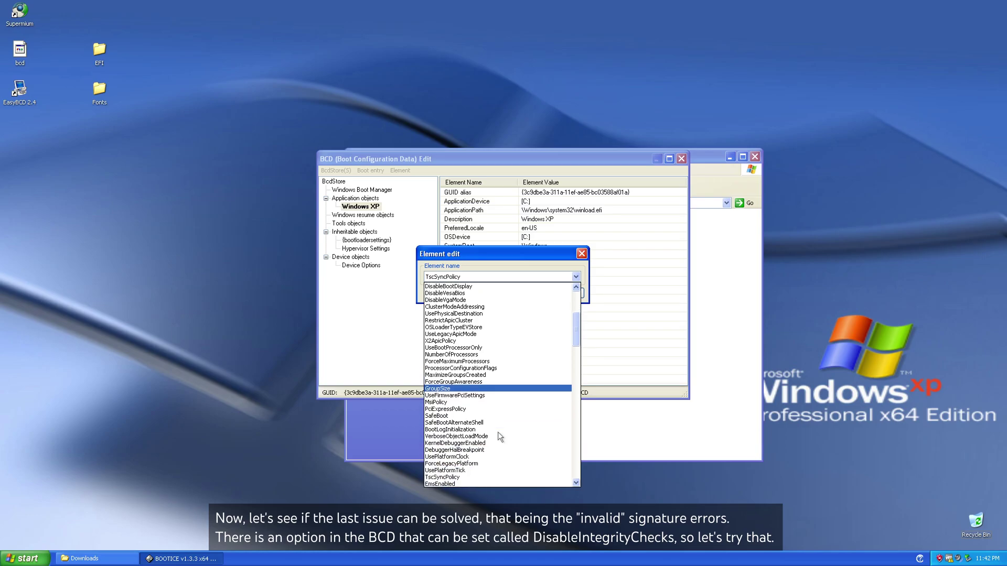
{"action": "scroll", "coordinate": [499, 437], "scroll_direction": "down", "scroll_amount": 8}
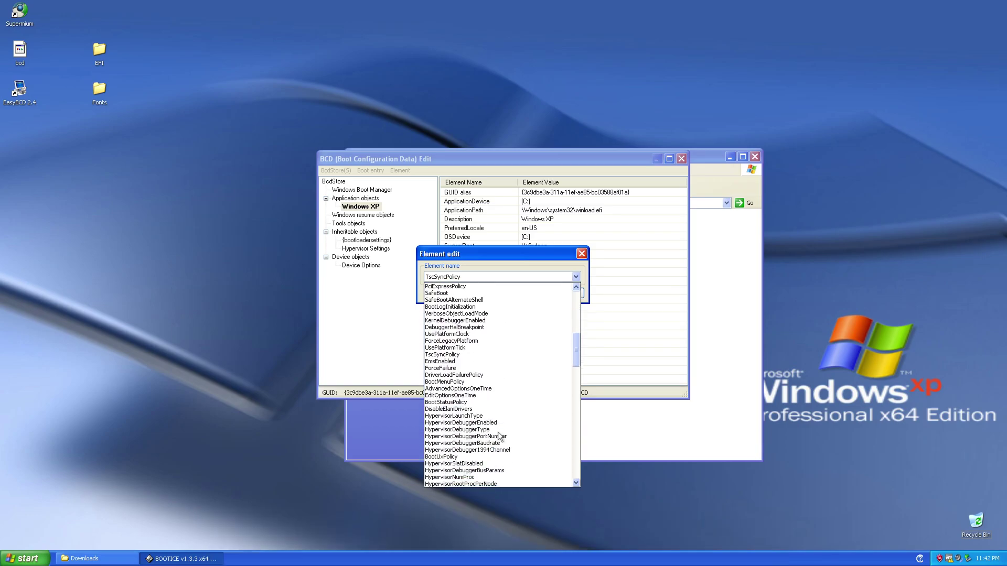
{"action": "scroll", "coordinate": [500, 437], "scroll_direction": "down", "scroll_amount": 8}
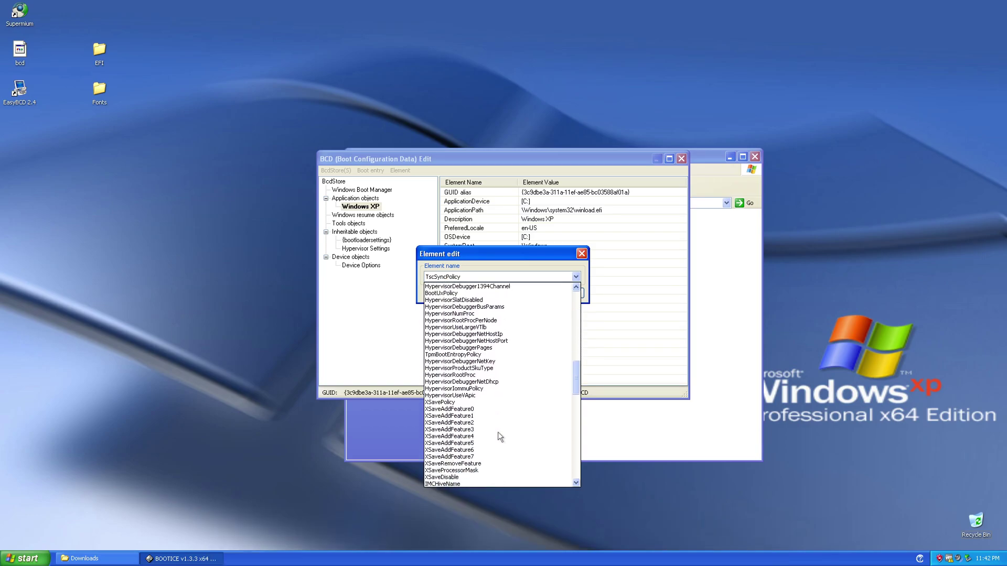
{"action": "scroll", "coordinate": [500, 437], "scroll_direction": "down", "scroll_amount": 10}
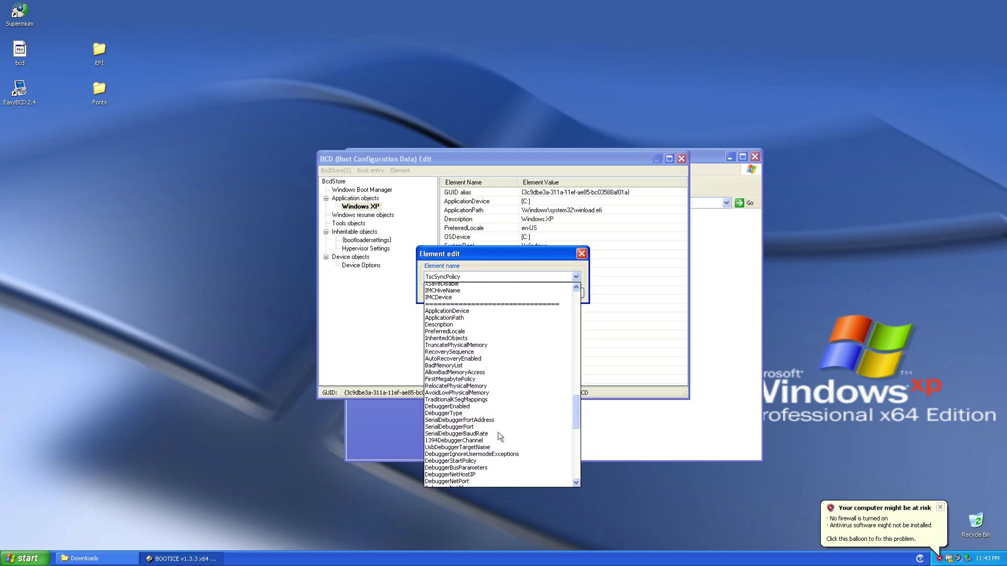
{"action": "left_click", "coordinate": [498, 470]}
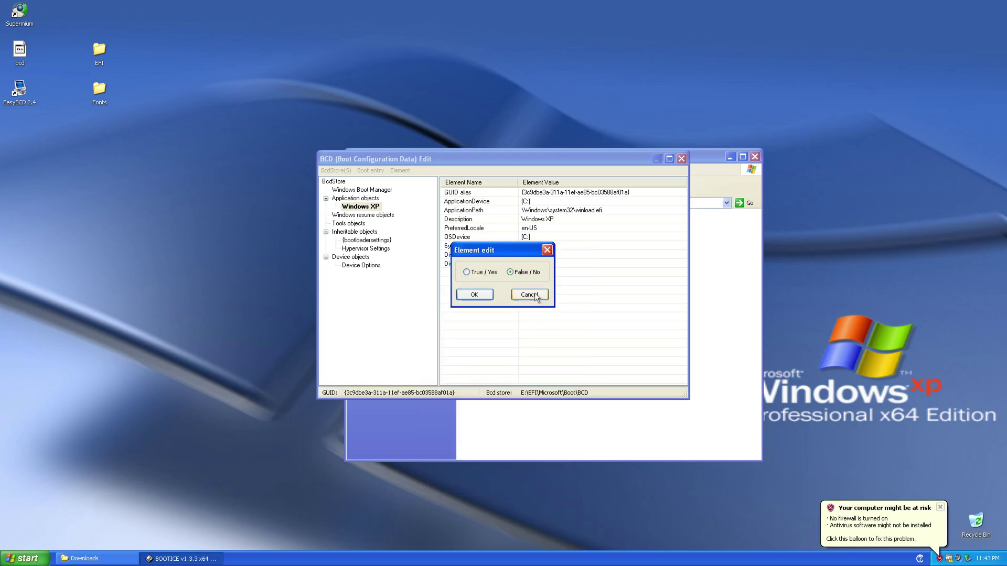
{"action": "left_click", "coordinate": [476, 295]}
{"action": "left_click", "coordinate": [502, 311]}
- Close the BCD editor, BOOTICE and the Downloads folder, and restart Windows
{"action": "left_click", "coordinate": [682, 159]}
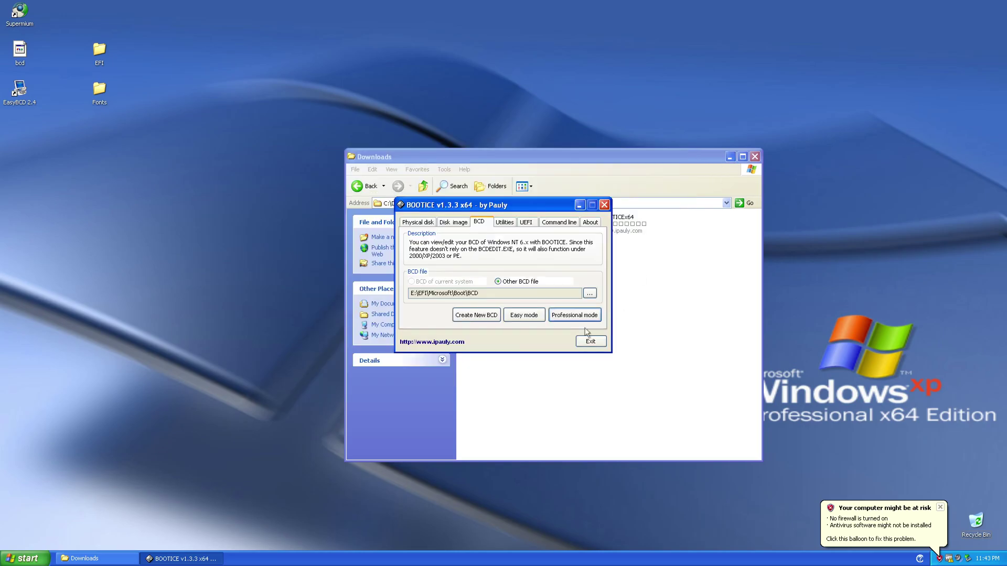
{"action": "left_click", "coordinate": [589, 340]}
{"action": "left_click", "coordinate": [754, 157]}
{"action": "left_click", "coordinate": [25, 559]}
{"action": "left_click", "coordinate": [164, 539]}
{"action": "left_click", "coordinate": [549, 200]}
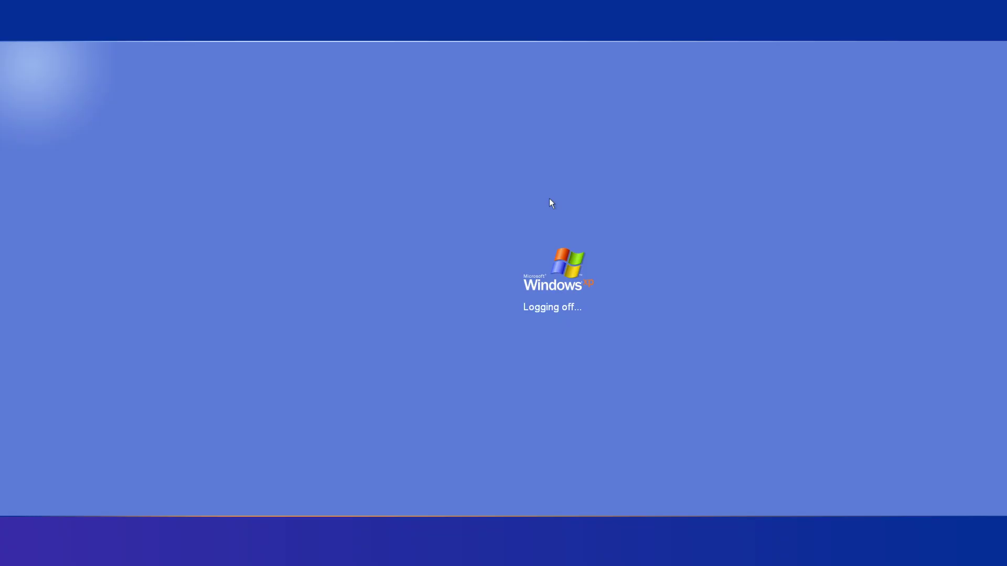
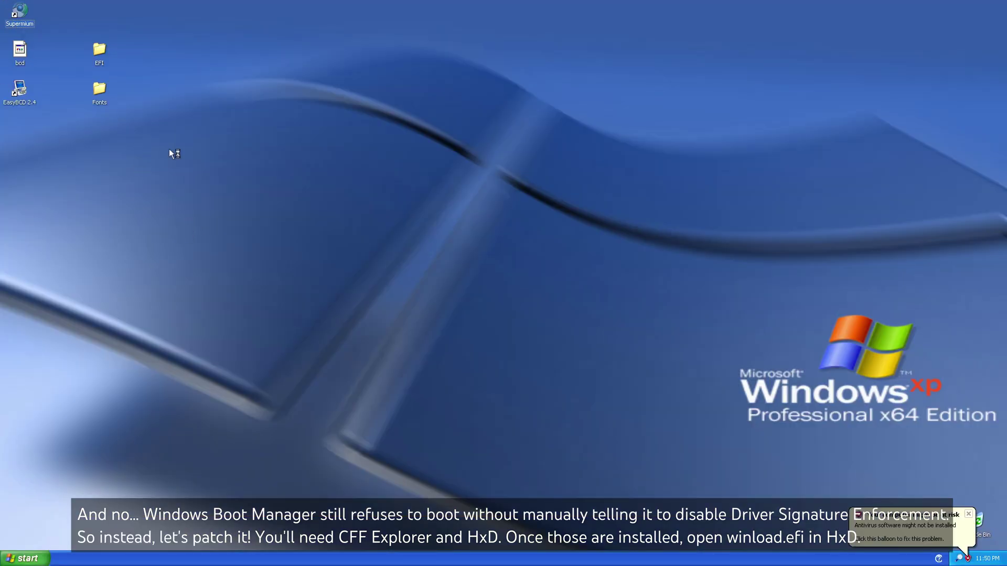
- Search the web for CFF Explorer and download the Explorer Suite installer from the NTCore site
{"action": "type", "text": "cff explorer"}
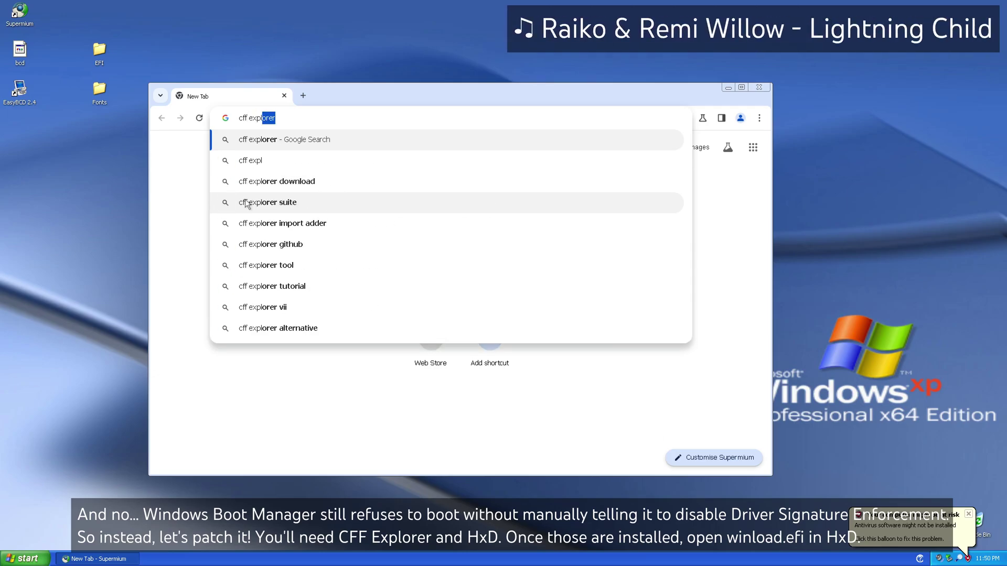
{"action": "key", "text": "Return"}
{"action": "left_click", "coordinate": [211, 247]}
{"action": "scroll", "coordinate": [319, 330], "scroll_direction": "down", "scroll_amount": 3}
{"action": "left_click", "coordinate": [247, 286]}
- Search for HxD in a new browser tab and download the English installable version from the mh-nexus site
{"action": "left_click", "coordinate": [304, 96]}
{"action": "type", "text": "hxd"}
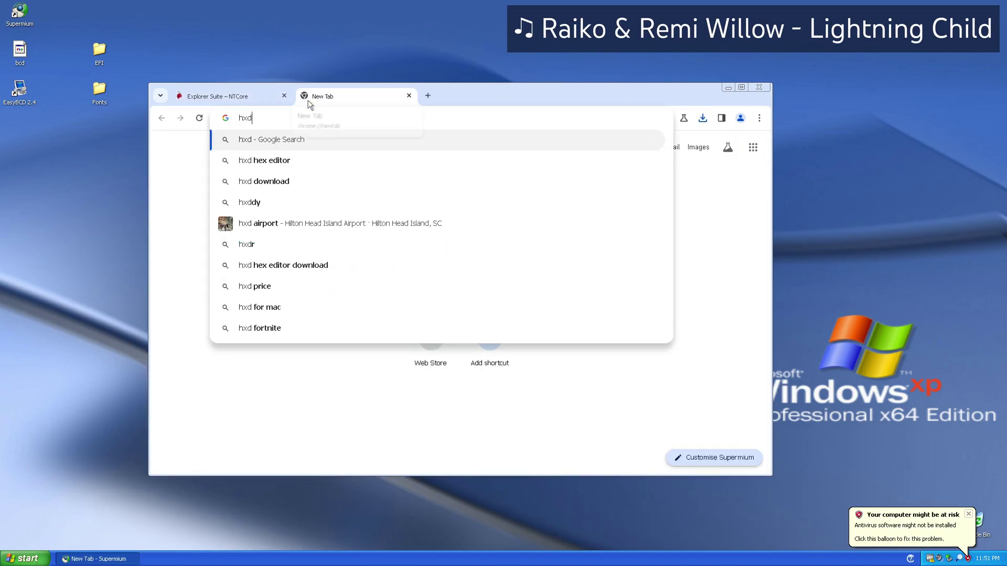
{"action": "key", "text": "Return"}
{"action": "left_click", "coordinate": [284, 245]}
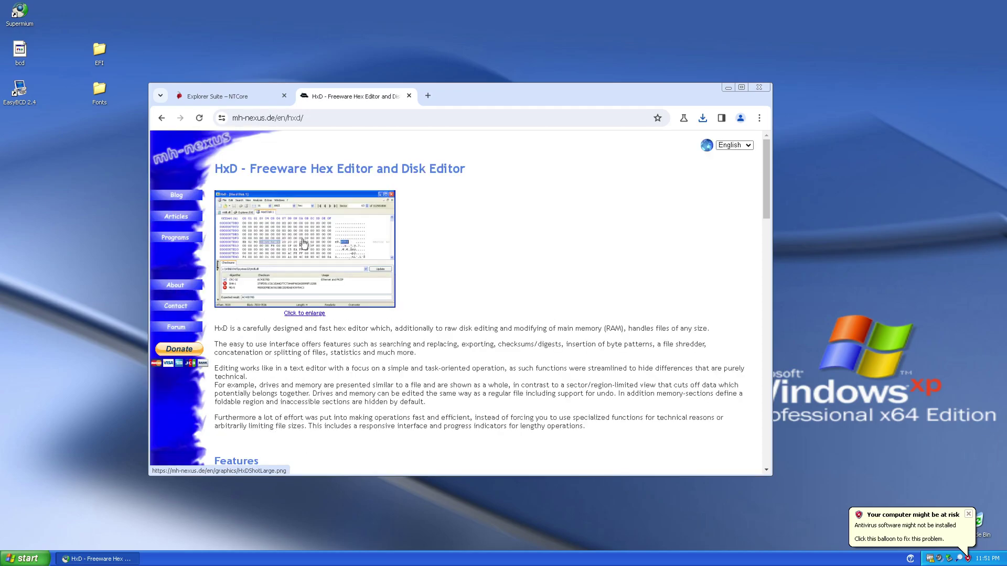
{"action": "scroll", "coordinate": [315, 289], "scroll_direction": "down", "scroll_amount": 12}
{"action": "left_click", "coordinate": [367, 332]}
{"action": "scroll", "coordinate": [438, 308], "scroll_direction": "down", "scroll_amount": 5}
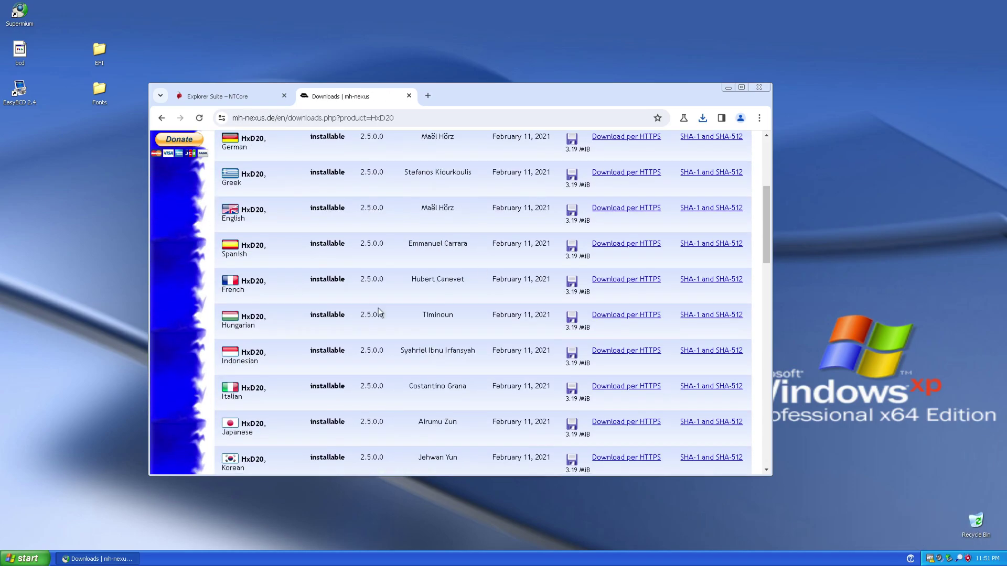
{"action": "left_click", "coordinate": [628, 210]}
- Run the downloaded Explorer Suite installer and go through its setup wizard
{"action": "left_click", "coordinate": [703, 120]}
{"action": "left_click", "coordinate": [601, 202]}
{"action": "left_click", "coordinate": [533, 293]}
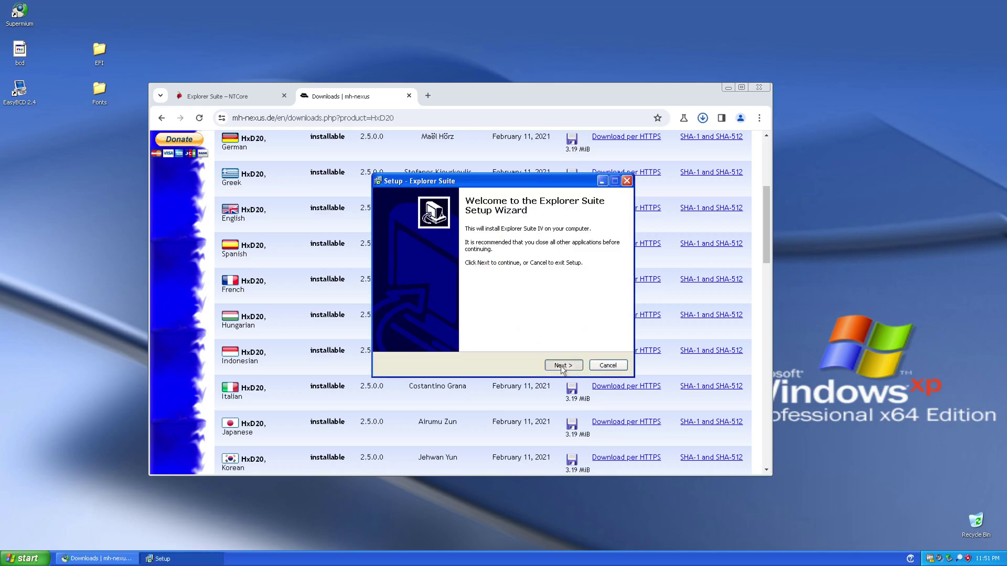
{"action": "left_click", "coordinate": [563, 366]}
{"action": "left_click", "coordinate": [563, 366]}
{"action": "left_click", "coordinate": [562, 366]}
{"action": "left_click", "coordinate": [562, 367]}
{"action": "left_click", "coordinate": [562, 367]}
- Run HxDSetup from the downloaded HxDSetup.zip archive and complete the HxD installation, accepting the licence agreement
{"action": "left_click", "coordinate": [602, 146]}
{"action": "double_click", "coordinate": [155, 107]}
{"action": "left_click", "coordinate": [524, 290]}
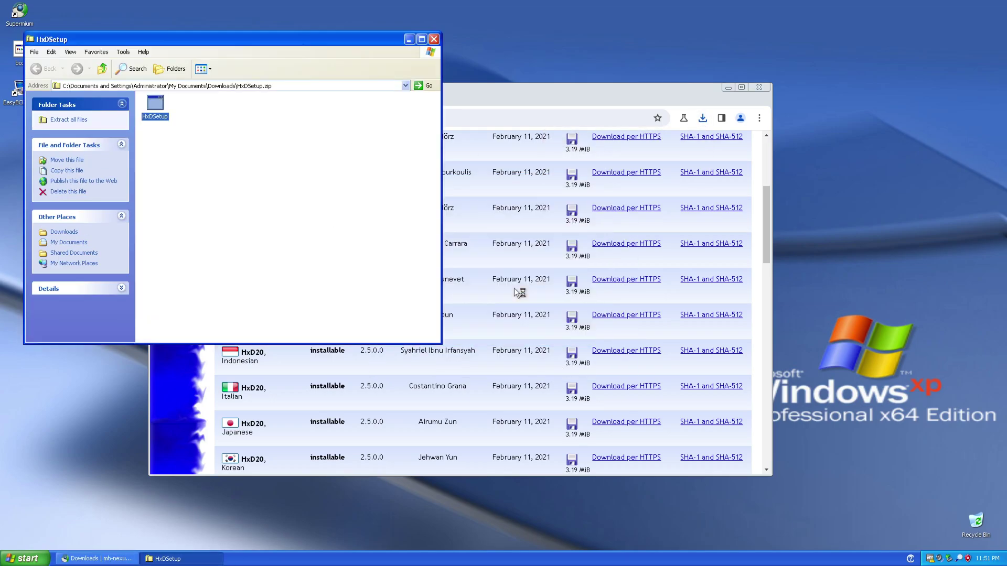
{"action": "left_click", "coordinate": [555, 362]}
{"action": "left_click", "coordinate": [453, 336]}
{"action": "left_click", "coordinate": [559, 365]}
{"action": "left_click", "coordinate": [559, 365]}
{"action": "left_click", "coordinate": [559, 364]}
{"action": "left_click", "coordinate": [430, 262]}
{"action": "left_click", "coordinate": [559, 366]}
{"action": "left_click", "coordinate": [559, 366]}
{"action": "left_click", "coordinate": [559, 367]}
- Close the remaining windows, including the browser and the HxDSetup archive folder
{"action": "left_click", "coordinate": [805, 84]}
{"action": "left_click", "coordinate": [793, 68]}
{"action": "left_click", "coordinate": [759, 87]}
{"action": "left_click", "coordinate": [433, 40]}
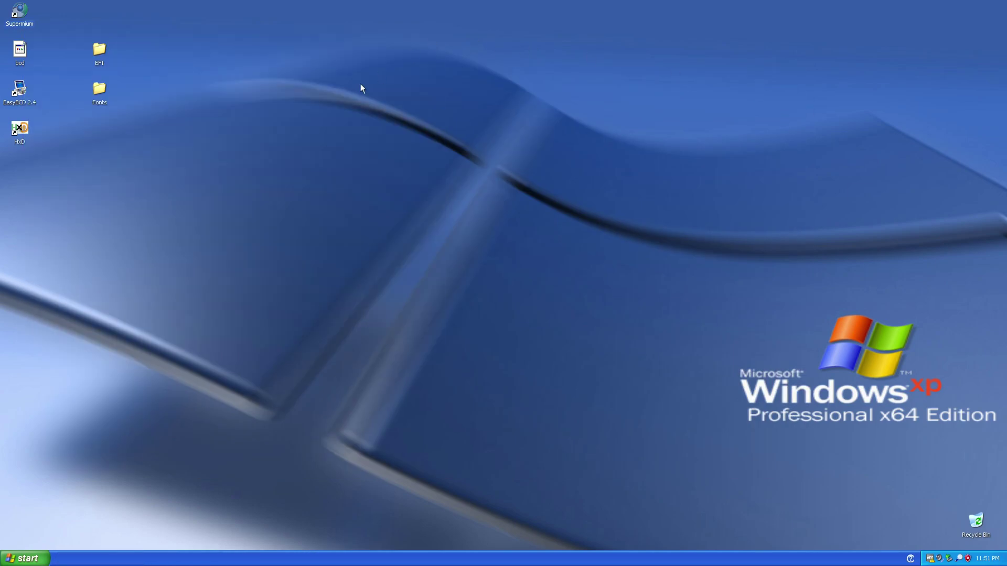
- Open winload.efi from C:\WINDOWS\system32 in HxD
{"action": "double_click", "coordinate": [16, 134]}
{"action": "left_click", "coordinate": [81, 111]}
{"action": "left_click", "coordinate": [383, 278]}
{"action": "double_click", "coordinate": [434, 165]}
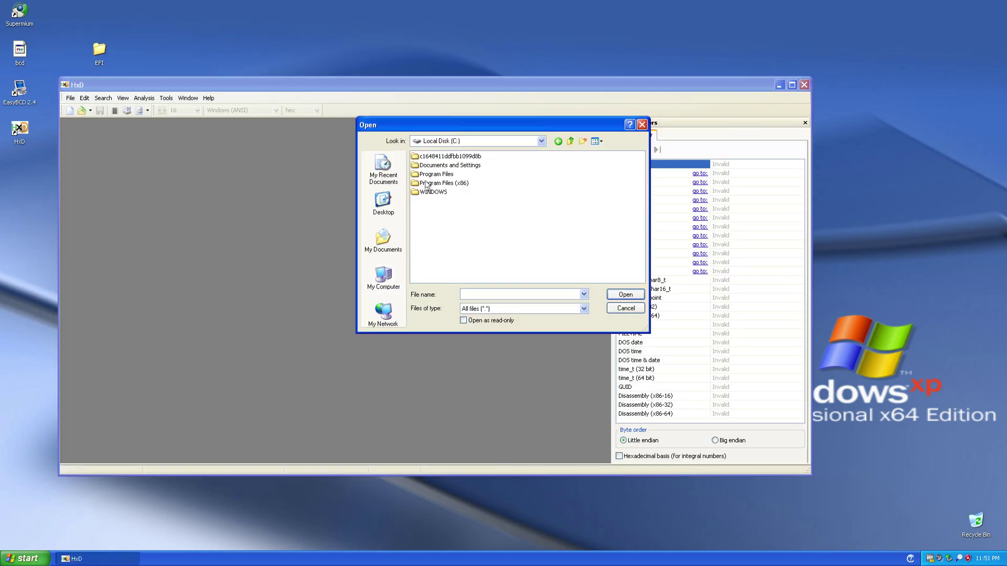
{"action": "double_click", "coordinate": [425, 192]}
{"action": "double_click", "coordinate": [620, 237]}
{"action": "left_click_drag", "start_coordinate": [426, 278], "coordinate": [615, 277]}
{"action": "scroll", "coordinate": [435, 237], "scroll_direction": "down", "scroll_amount": 1}
{"action": "left_click", "coordinate": [435, 237]}
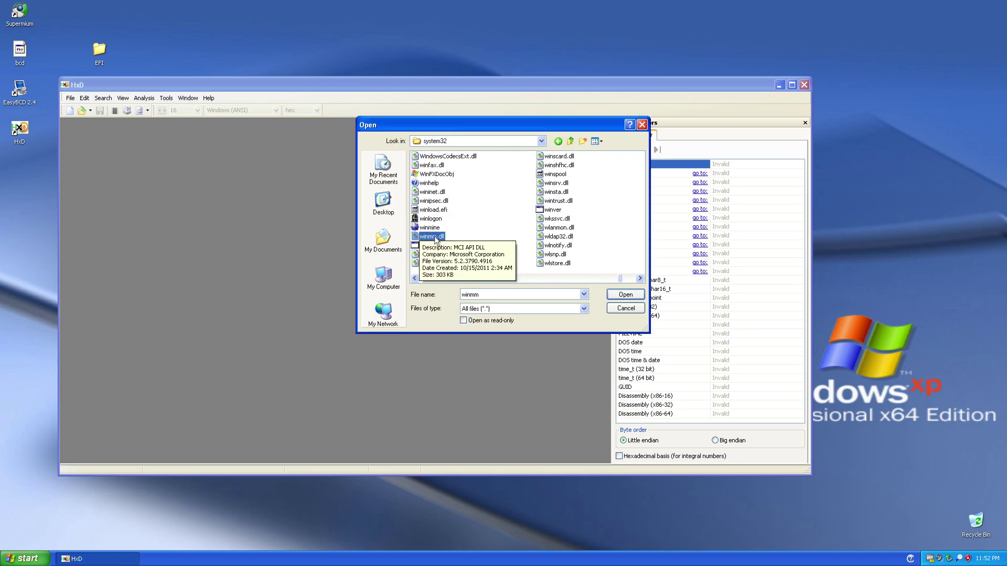
{"action": "left_click", "coordinate": [435, 210]}
{"action": "left_click", "coordinate": [636, 295]}
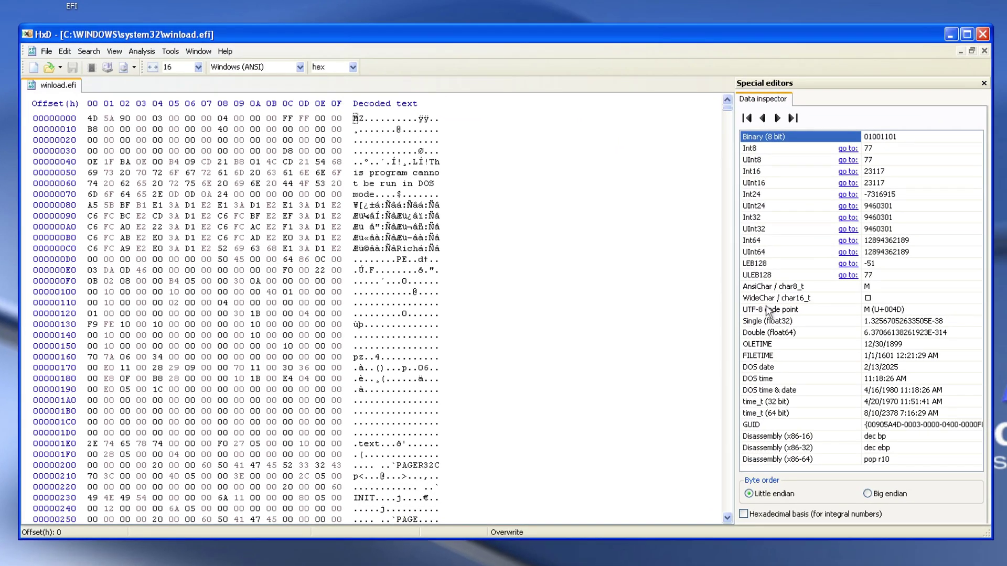
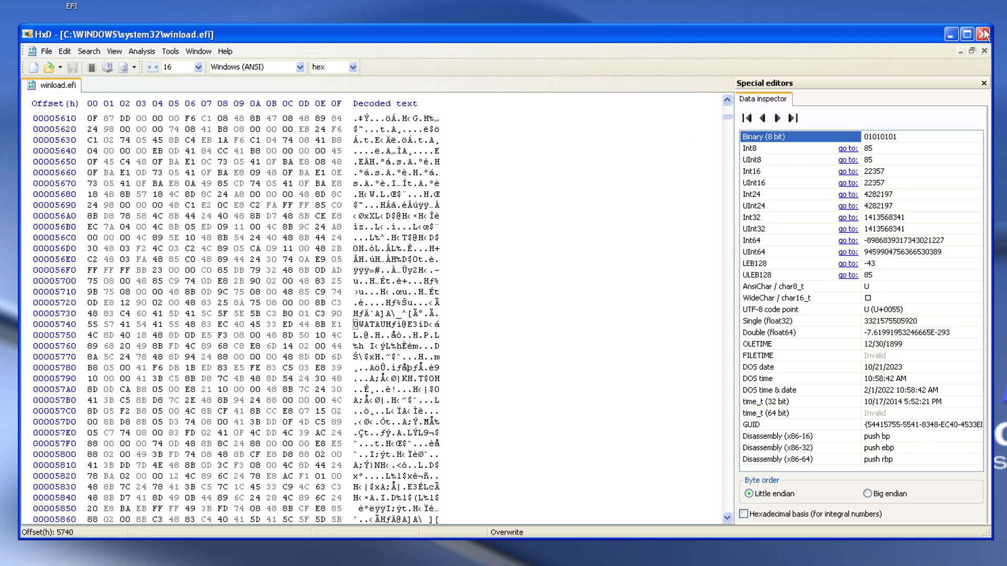
- Close HxD and bring up the list of installed Explorer Suite programs to reach CFF Explorer
{"action": "left_click", "coordinate": [984, 33]}
{"action": "left_click", "coordinate": [23, 559]}
{"action": "left_click", "coordinate": [72, 519]}
{"action": "mouse_move", "coordinate": [134, 497]}
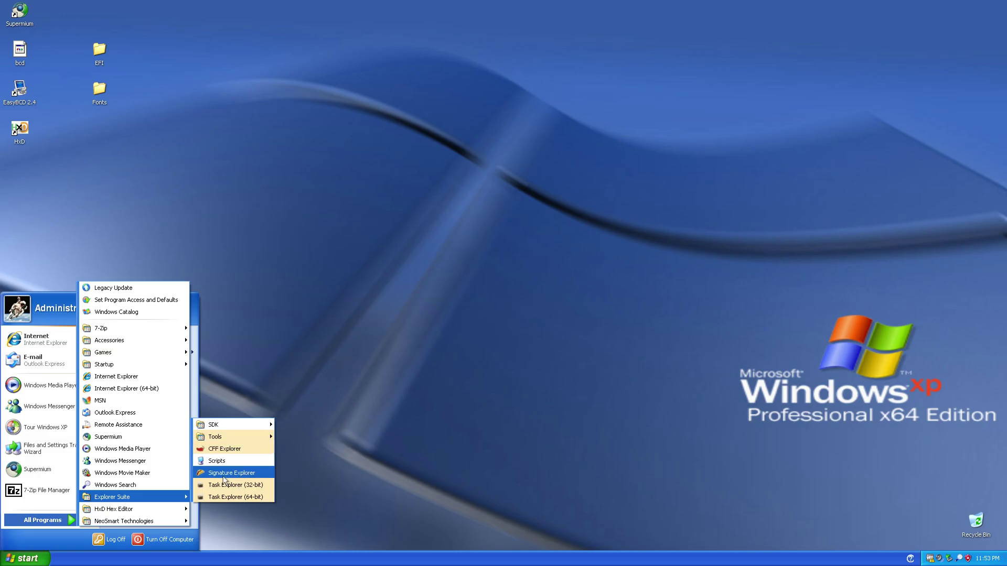
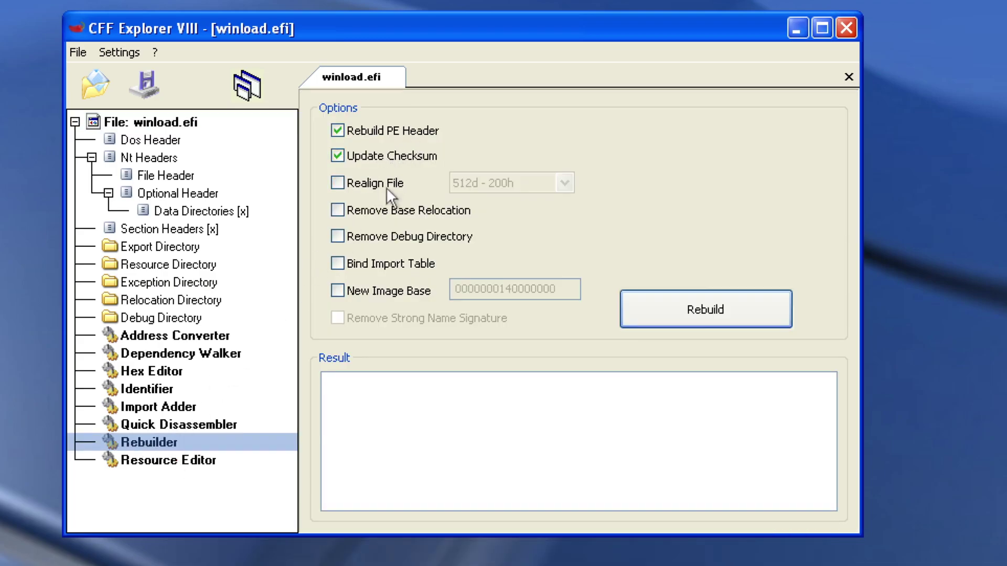
- Rebuild winload.efi in CFF Explorer with the Rebuild PE Header and Update Checksum options
{"action": "left_click", "coordinate": [79, 50]}
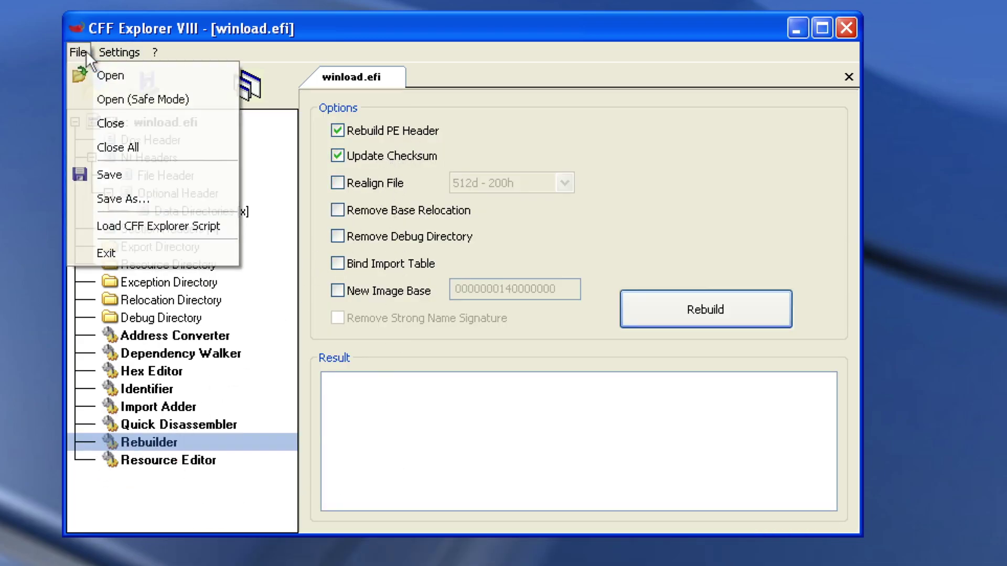
{"action": "left_click", "coordinate": [120, 48]}
{"action": "left_click", "coordinate": [692, 329]}
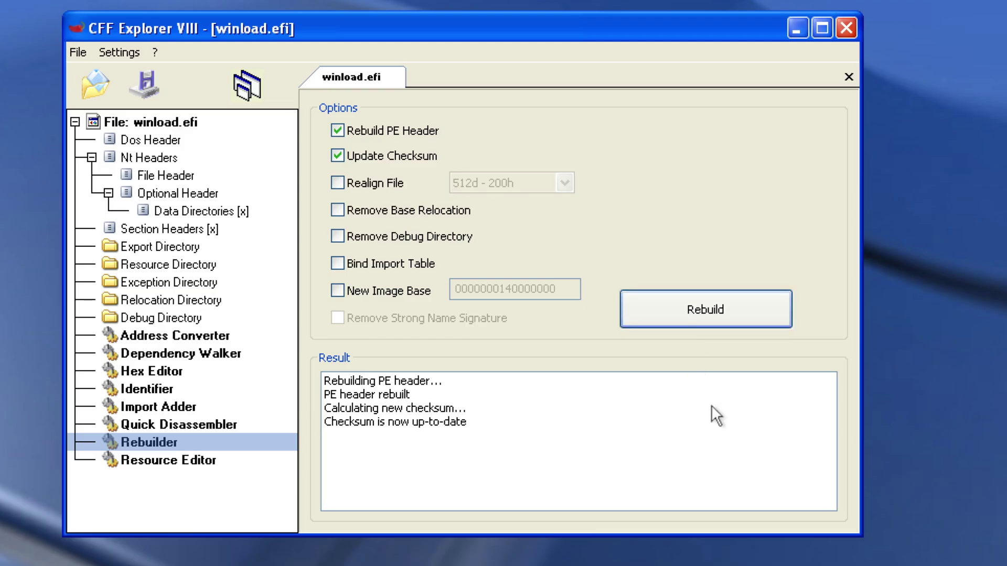
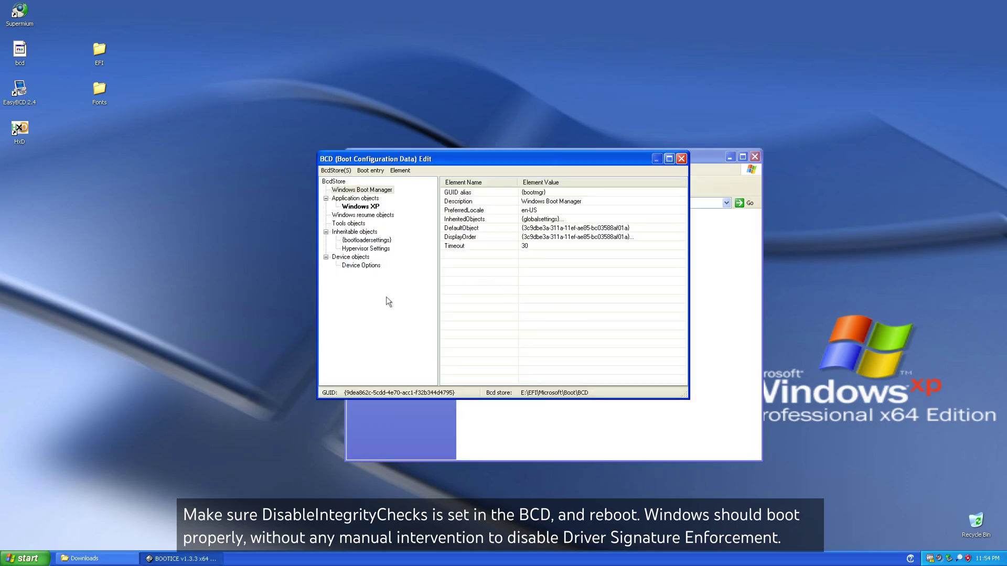
- Check the Windows XP entry's elements for DisableIntegrityChecks, and close the BCD editor
{"action": "left_click", "coordinate": [360, 207]}
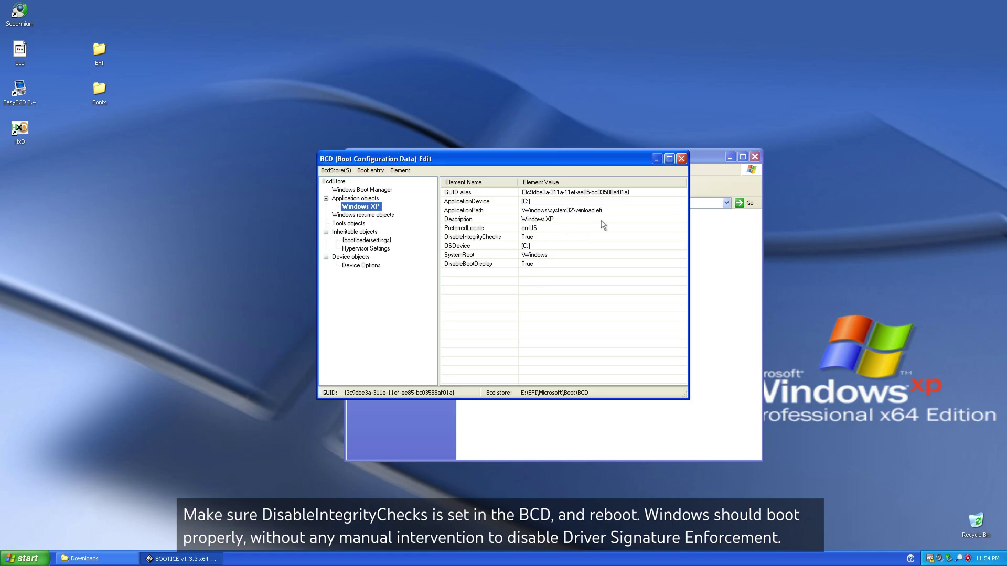
{"action": "left_click", "coordinate": [681, 158]}
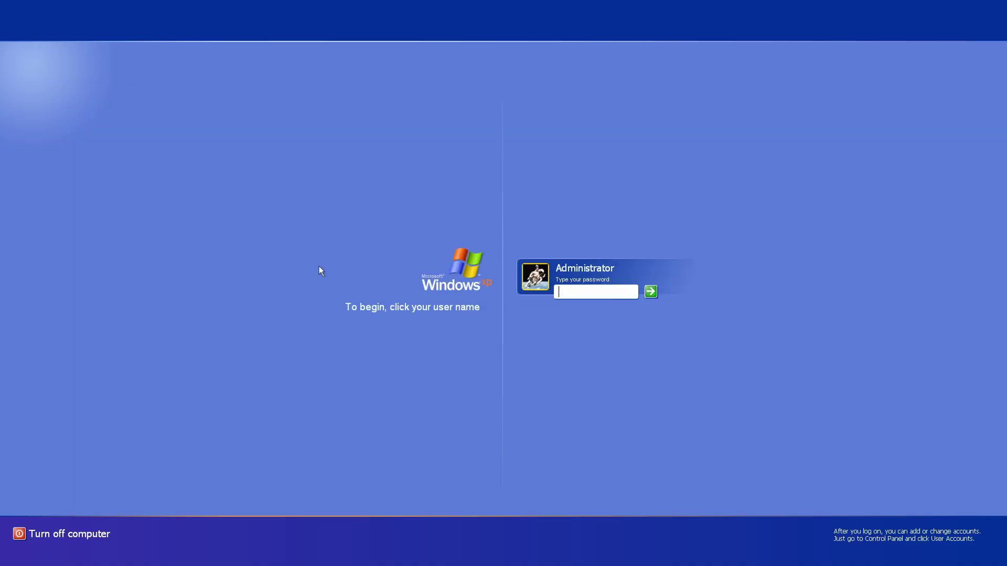
- Log on to the Administrator account by entering the account password
{"action": "type", "text": "****"}
{"action": "key", "text": "Return"}
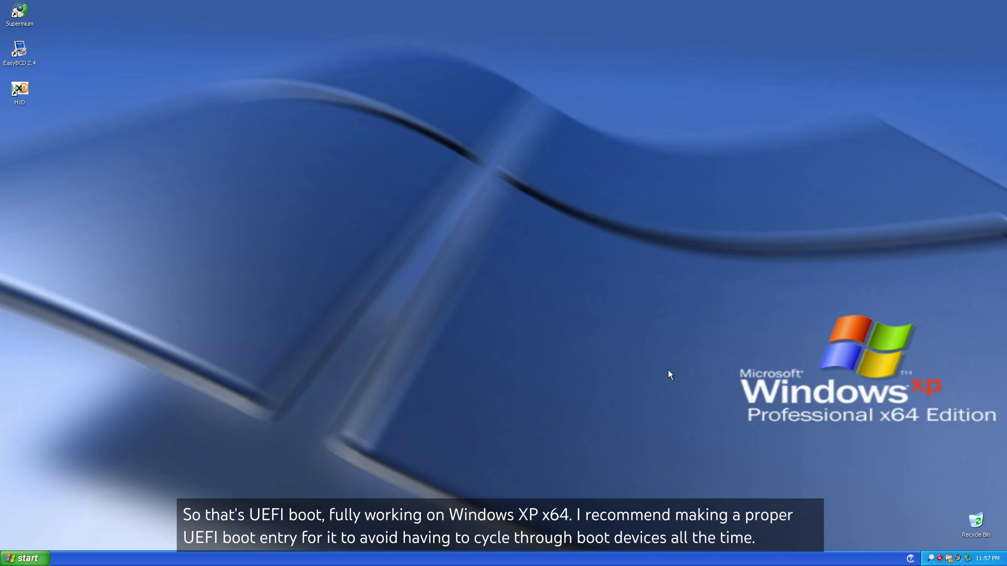
- Restart Windows and enter the firmware's Boot Maintenance Manager
{"action": "left_click", "coordinate": [24, 559]}
{"action": "left_click", "coordinate": [163, 540]}
{"action": "left_click", "coordinate": [505, 211]}
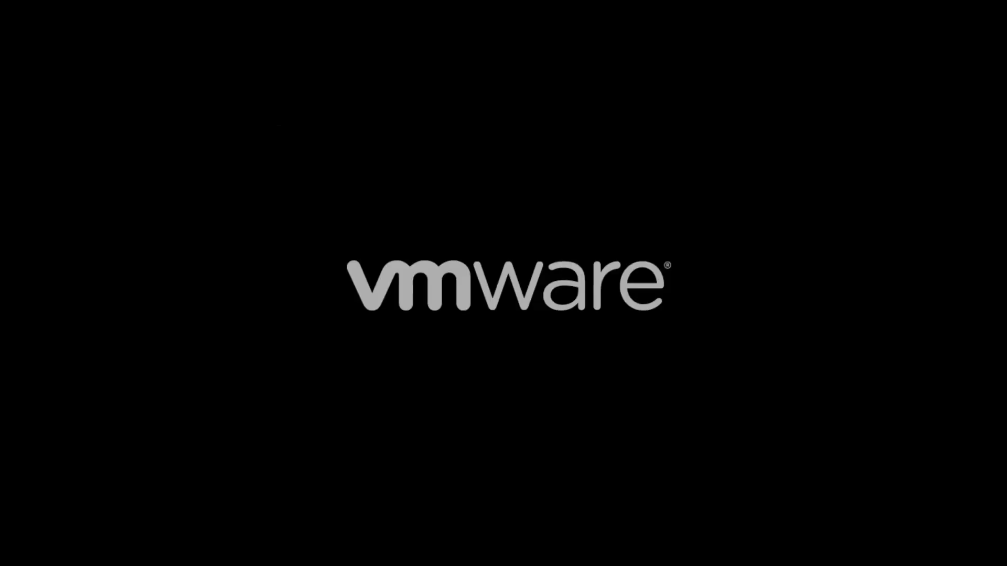
{"action": "key", "text": "Down"}
{"action": "key", "text": "Down"}
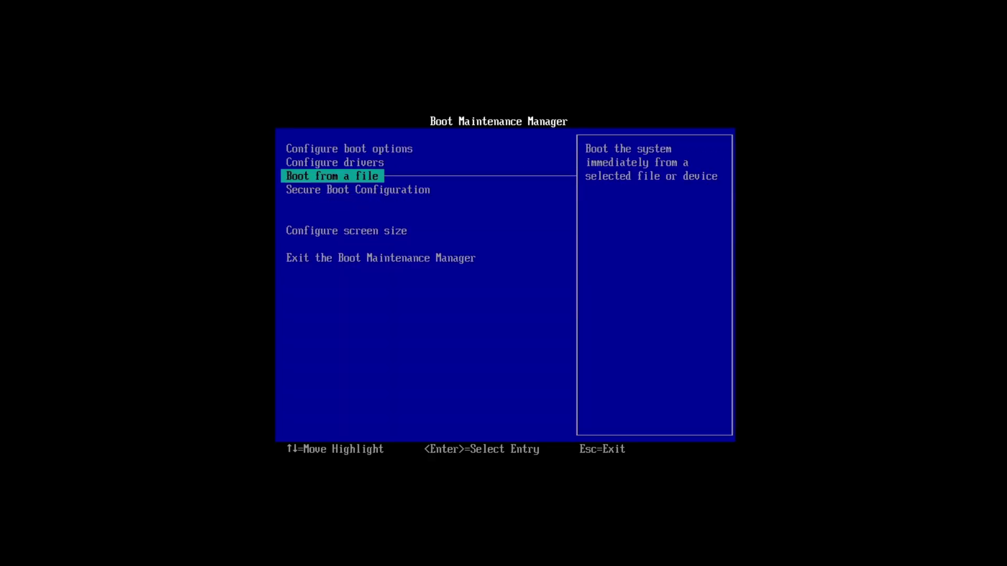
- Add a boot option that points to the bootx64.efi file on the EFI partition
{"action": "key", "text": "Up"}
{"action": "key", "text": "Up"}
{"action": "key", "text": "Return"}
{"action": "key", "text": "Return"}
{"action": "key", "text": "Return"}
{"action": "key", "text": "Down"}
{"action": "key", "text": "Return"}
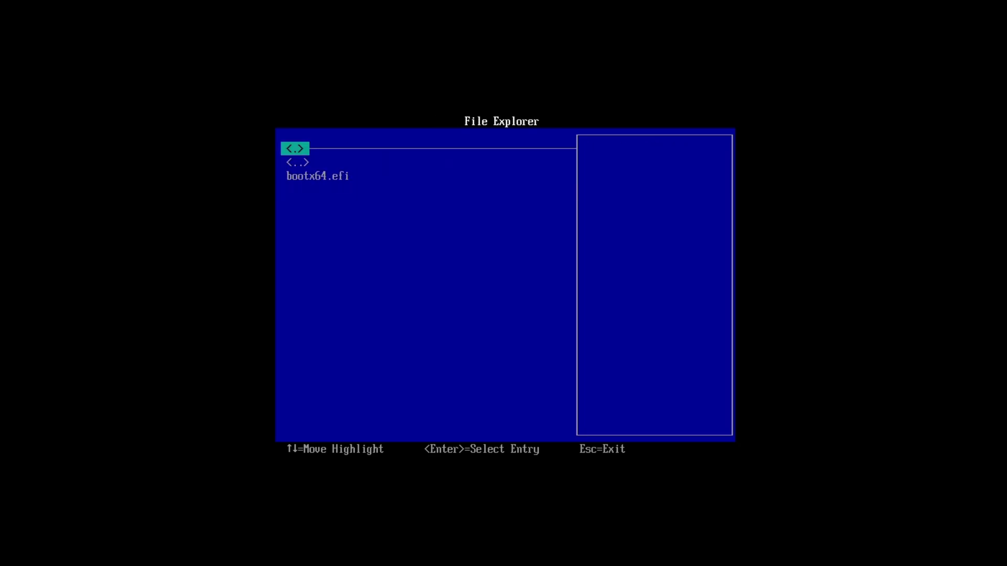
{"action": "key", "text": "Down"}
{"action": "key", "text": "Down"}
{"action": "key", "text": "Return"}
- Set the new boot option's description to Windows XP x64 and commit the changes
{"action": "key", "text": "Return"}
{"action": "type", "text": "Windows XZP"}
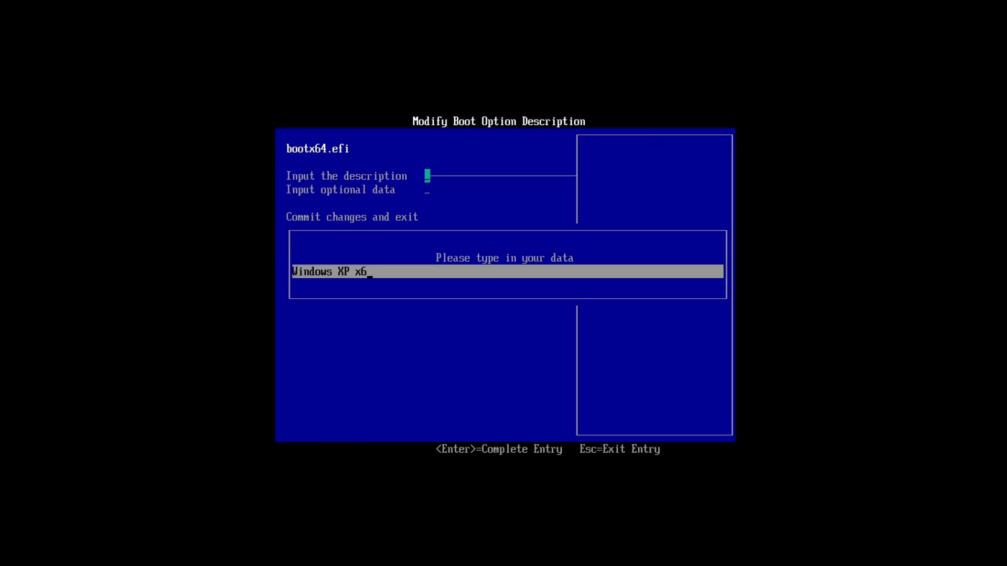
{"action": "type", "text": "64"}
{"action": "key", "text": "Return"}
{"action": "key", "text": "Down"}
{"action": "key", "text": "Down"}
{"action": "key", "text": "Return"}
{"action": "key", "text": "Return"}
- Move Windows XP x64 to the first place in the boot order, commit the change and leave the boot options
{"action": "key", "text": "Down"}
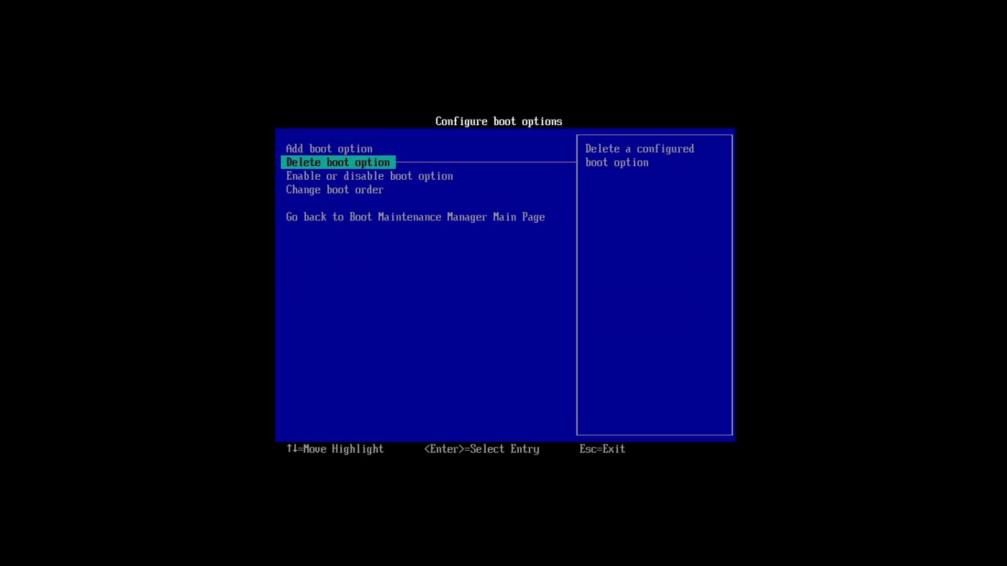
{"action": "key", "text": "Down"}
{"action": "key", "text": "Down"}
{"action": "key", "text": "Return"}
{"action": "key", "text": "Return"}
{"action": "key", "text": "Down"}
{"action": "key", "text": "Down"}
{"action": "key", "text": "Down"}
{"action": "key", "text": "plus"}
{"action": "key", "text": "plus"}
{"action": "key", "text": "plus"}
{"action": "key", "text": "Return"}
{"action": "key", "text": "Return"}
{"action": "key", "text": "Down"}
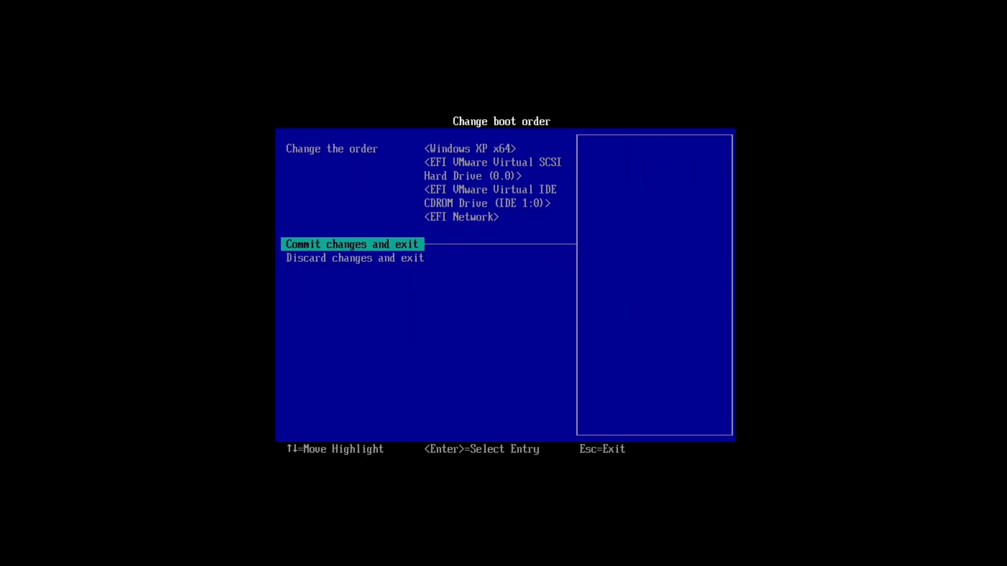
{"action": "key", "text": "Return"}
{"action": "key", "text": "Escape"}
{"action": "key", "text": "Down"}
{"action": "key", "text": "Return"}
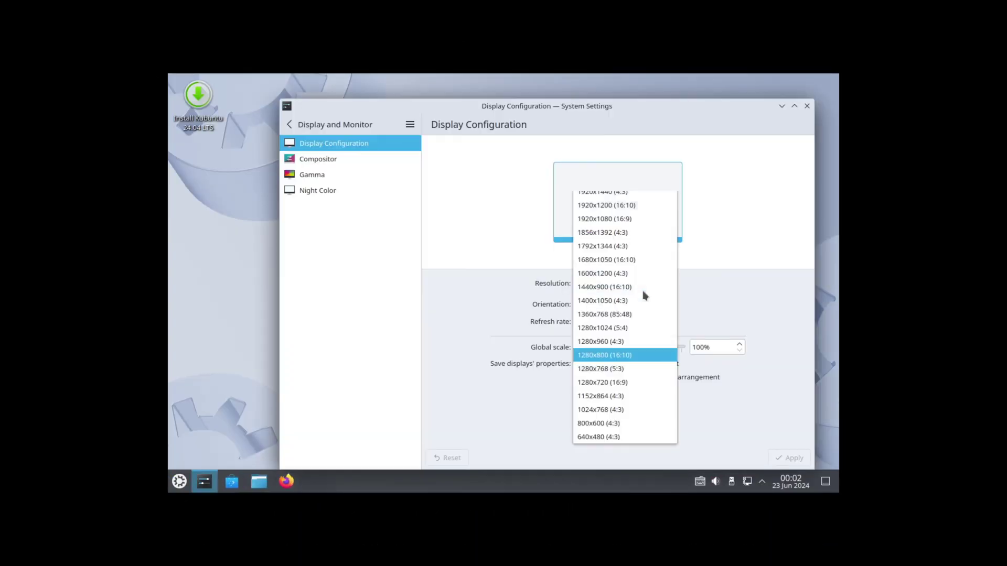
- Set the Kubuntu display resolution to 1920x1080 (16:9) and apply it
{"action": "left_click", "coordinate": [645, 294]}
{"action": "left_click", "coordinate": [787, 522]}
{"action": "left_click", "coordinate": [639, 180]}
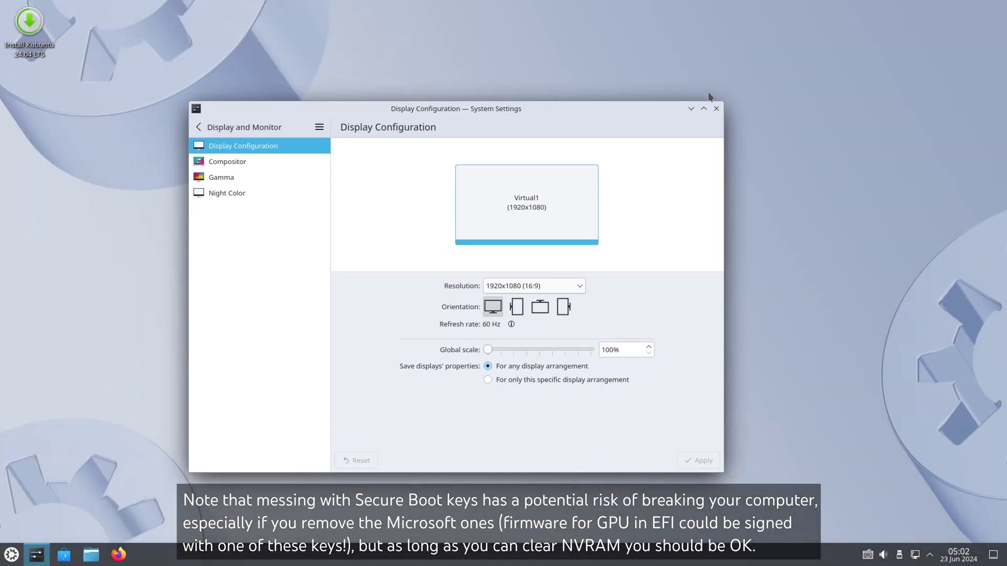
- Update the apt package lists and install the efitools package in a Konsole terminal
{"action": "left_click", "coordinate": [11, 554]}
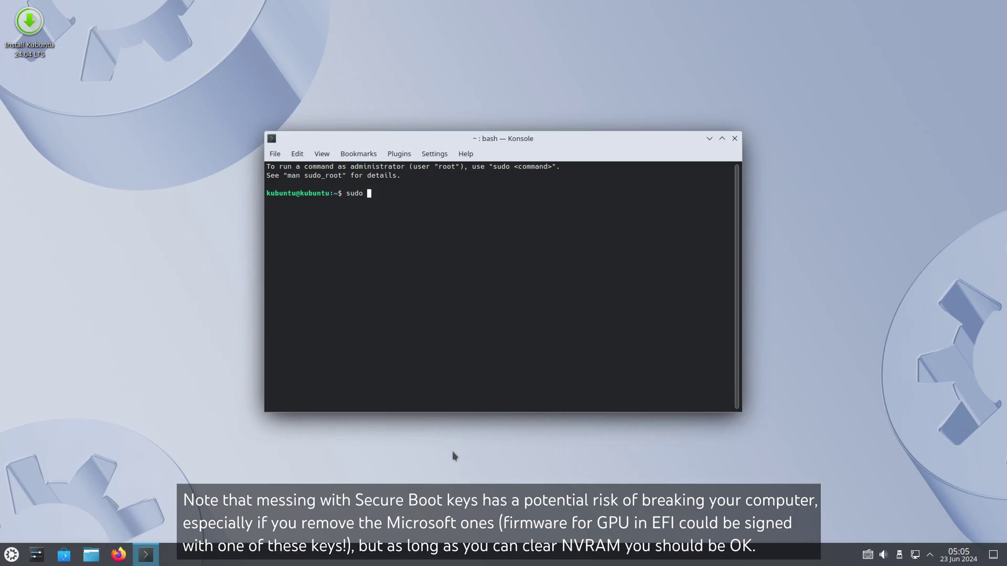
{"action": "type", "text": "e"}
{"action": "key", "text": "Return"}
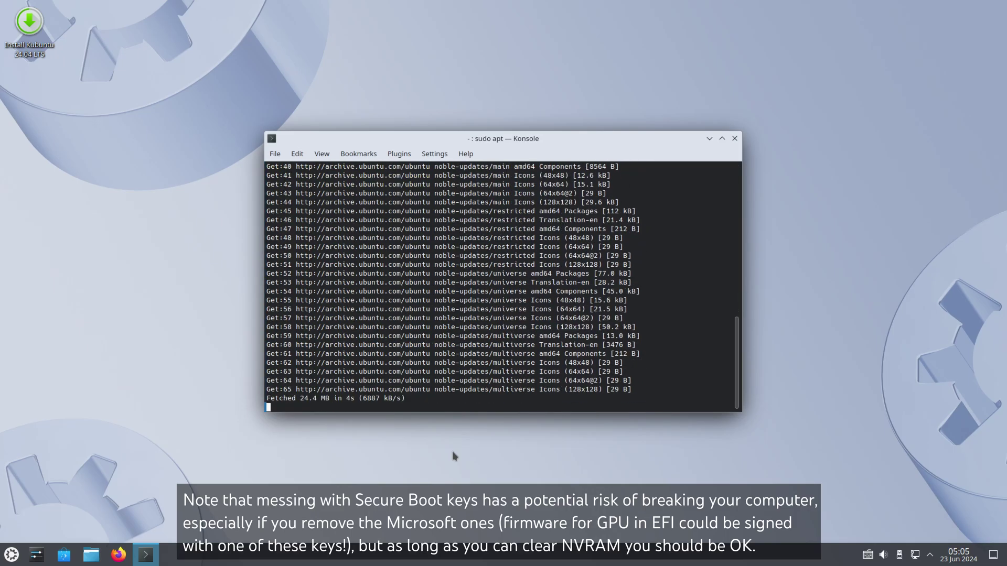
{"action": "type", "text": "sudo apt install efitools"}
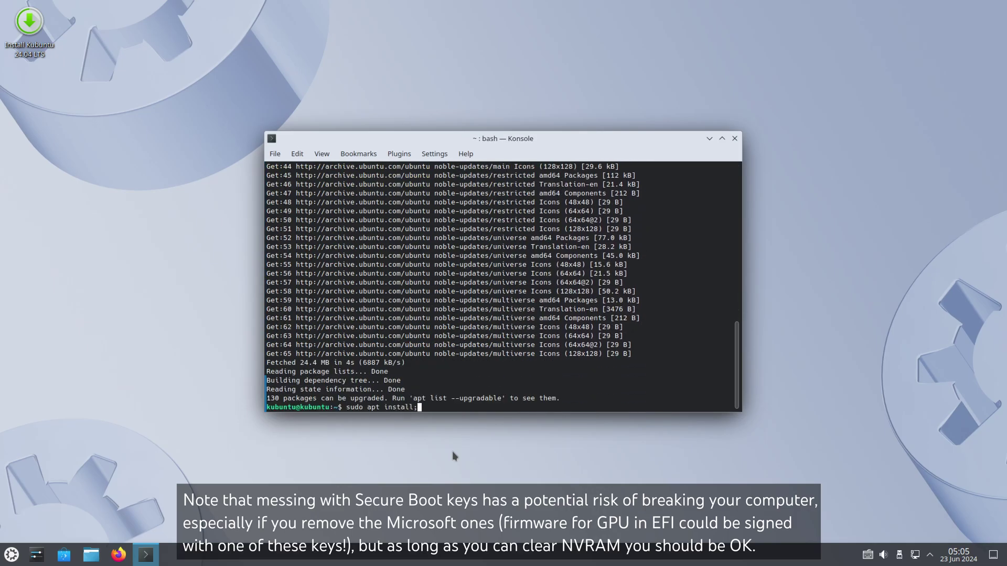
{"action": "key", "text": "Return"}
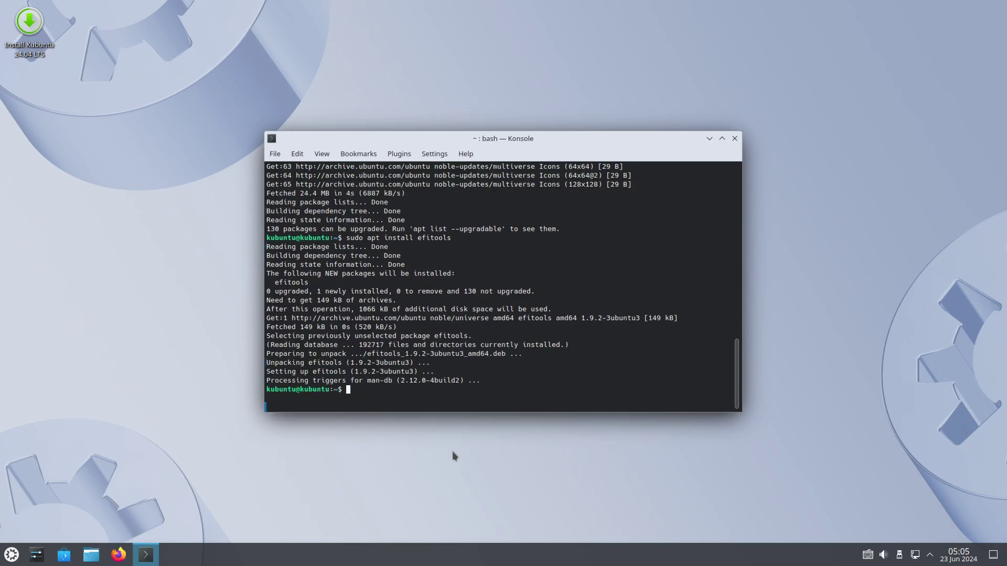
- Go to the EFI boot partition at /media/kubuntu/EFI in the terminal and list its contents
{"action": "type", "text": "cd /media"}
{"action": "key", "text": "Return"}
{"action": "type", "text": "ls cd kubuntu/"}
{"action": "key", "text": "Return"}
{"action": "type", "text": "ls cd EFI/"}
{"action": "key", "text": "Return"}
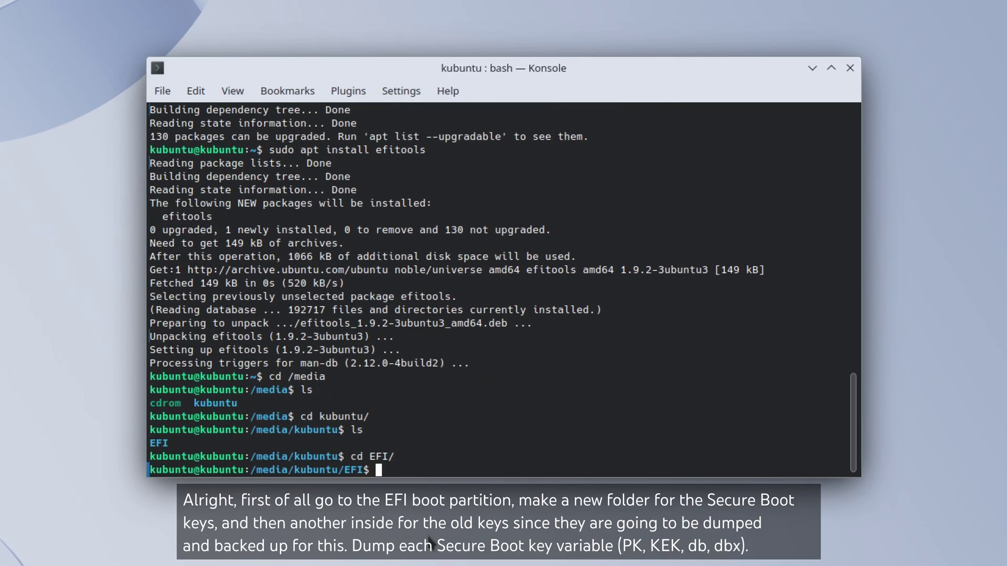
{"action": "type", "text": "ls"}
{"action": "key", "text": "Return"}
- Create a keys folder on the EFI partition and an old folder inside it
{"action": "type", "text": "mkdir keys"}
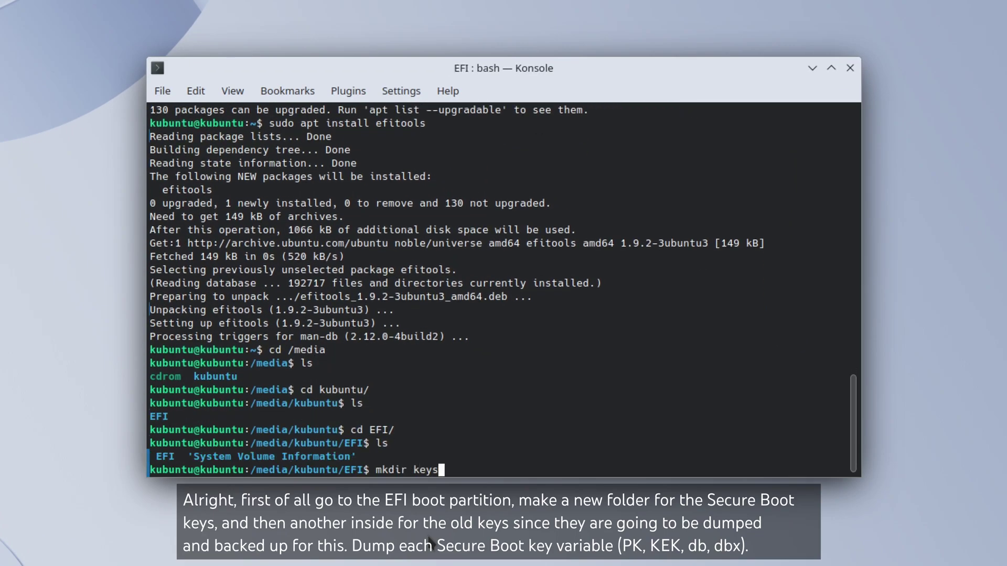
{"action": "key", "text": "Return"}
{"action": "type", "text": "cd keys"}
{"action": "key", "text": "Return"}
{"action": "type", "text": "mkdir old"}
{"action": "key", "text": "Return"}
- Dump the PK Secure Boot variable to old_PK.esl with efi-readvar in the keys folder
{"action": "type", "text": "efii-"}
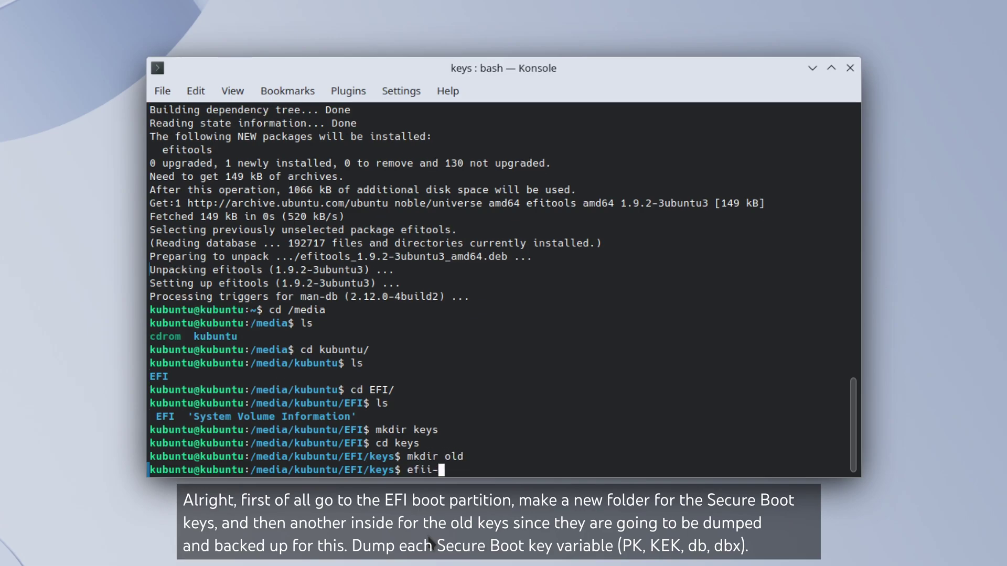
{"action": "type", "text": "-readvar -v PK -o old_PK.esl"}
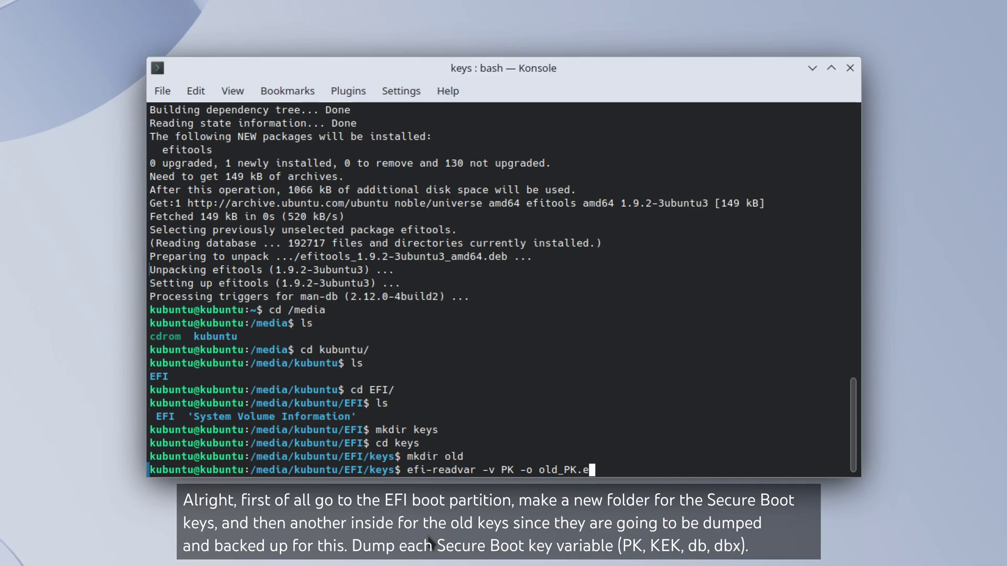
{"action": "key", "text": "Return"}
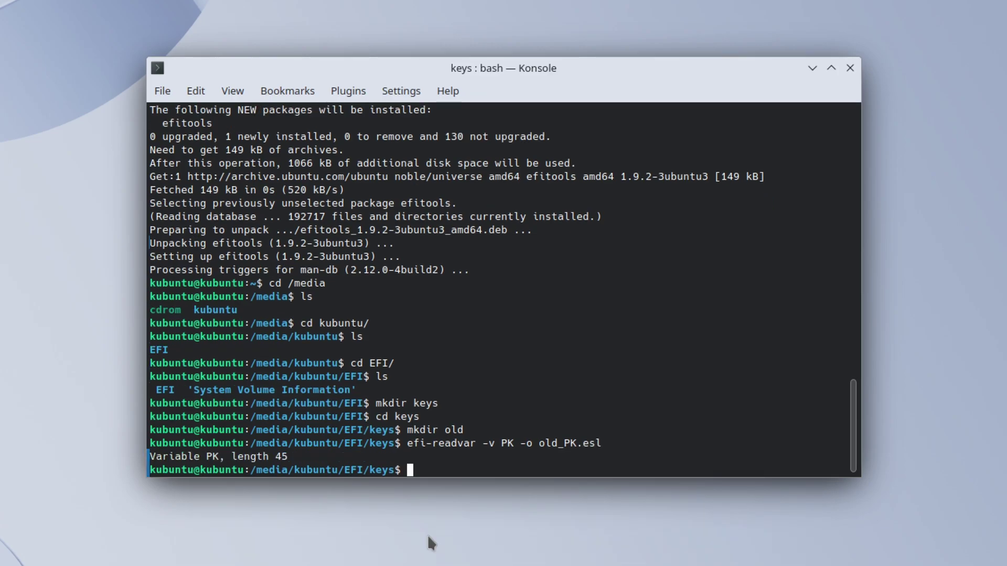
- Dump the KEK variable to old_KEK.esl by reusing the efi-readvar command
{"action": "key", "text": "Up"}
{"action": "key", "text": "Left"}
{"action": "key", "text": "Left"}
{"action": "key", "text": "Left"}
{"action": "key", "text": "Left"}
{"action": "key", "text": "Left"}
{"action": "key", "text": "Left"}
{"action": "key", "text": "Left"}
{"action": "key", "text": "Left"}
{"action": "key", "text": "Left"}
{"action": "key", "text": "Left"}
{"action": "key", "text": "Left"}
{"action": "key", "text": "Left"}
{"action": "key", "text": "Left"}
{"action": "key", "text": "Left"}
{"action": "key", "text": "BackSpace"}
{"action": "key", "text": "BackSpace"}
{"action": "type", "text": "KEK"}
{"action": "key", "text": "Right"}
{"action": "key", "text": "Right"}
{"action": "key", "text": "Right"}
{"action": "key", "text": "Right"}
{"action": "key", "text": "Right"}
{"action": "key", "text": "Right"}
{"action": "key", "text": "Right"}
{"action": "key", "text": "Right"}
{"action": "key", "text": "Right"}
{"action": "key", "text": "Right"}
{"action": "key", "text": "BackSpace"}
{"action": "key", "text": "BackSpace"}
{"action": "type", "text": "KEK"}
{"action": "key", "text": "Return"}
- Dump the db variable to old_db.esl with the adapted efi-readvar command
{"action": "key", "text": "Up"}
{"action": "key", "text": "Left"}
{"action": "key", "text": "Left"}
{"action": "key", "text": "Left"}
{"action": "key", "text": "Left"}
{"action": "key", "text": "Left"}
{"action": "key", "text": "Left"}
{"action": "key", "text": "Left"}
{"action": "key", "text": "Left"}
{"action": "key", "text": "Left"}
{"action": "key", "text": "Left"}
{"action": "key", "text": "Left"}
{"action": "key", "text": "Left"}
{"action": "key", "text": "Left"}
{"action": "key", "text": "Left"}
{"action": "key", "text": "Left"}
{"action": "key", "text": "BackSpace"}
{"action": "key", "text": "BackSpace"}
{"action": "key", "text": "BackSpace"}
{"action": "type", "text": "db"}
{"action": "key", "text": "Right"}
{"action": "key", "text": "Right"}
{"action": "key", "text": "Right"}
{"action": "key", "text": "Right"}
{"action": "key", "text": "Right"}
{"action": "key", "text": "Right"}
{"action": "key", "text": "Right"}
{"action": "key", "text": "Right"}
{"action": "key", "text": "Right"}
{"action": "key", "text": "Right"}
{"action": "key", "text": "Right"}
{"action": "key", "text": "BackSpace"}
{"action": "key", "text": "BackSpace"}
{"action": "key", "text": "BackSpace"}
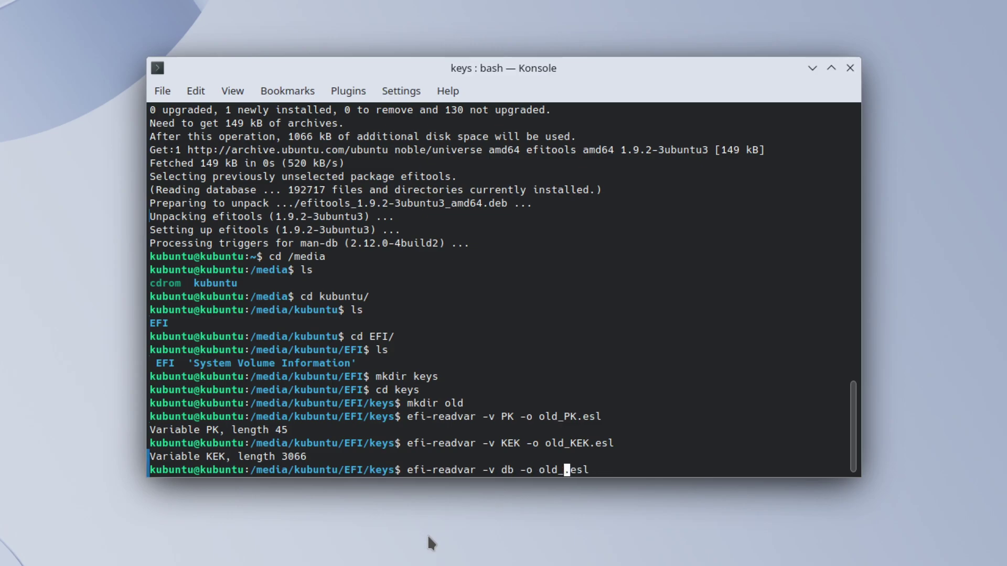
{"action": "type", "text": "db"}
{"action": "key", "text": "Return"}
- Dump the dbx variable to old_dbx.esl with the adapted efi-readvar command
{"action": "key", "text": "Up"}
{"action": "key", "text": "Left"}
{"action": "key", "text": "Left"}
{"action": "key", "text": "Left"}
{"action": "key", "text": "Left"}
{"action": "key", "text": "Left"}
{"action": "key", "text": "Left"}
{"action": "key", "text": "Left"}
{"action": "key", "text": "Left"}
{"action": "key", "text": "Left"}
{"action": "key", "text": "Left"}
{"action": "key", "text": "Left"}
{"action": "key", "text": "Left"}
{"action": "key", "text": "Left"}
{"action": "key", "text": "Left"}
{"action": "type", "text": "x"}
{"action": "key", "text": "Right"}
{"action": "key", "text": "Right"}
{"action": "key", "text": "Right"}
{"action": "key", "text": "Right"}
{"action": "key", "text": "Right"}
{"action": "key", "text": "Right"}
{"action": "key", "text": "Right"}
{"action": "key", "text": "Right"}
{"action": "key", "text": "Right"}
{"action": "key", "text": "Right"}
{"action": "type", "text": "x"}
{"action": "key", "text": "Return"}
- Clear the terminal and move all old_* key dumps into the old folder
{"action": "key", "text": "ctrl+l"}
{"action": "type", "text": "mv old_* old/"}
{"action": "key", "text": "Return"}
- On a cleared terminal, generate PK.key and PK.crt with openssl req: x509, rsa:2048, subject "/CN=PK/", 1 day, -nodes, sha256
{"action": "key", "text": "ctrl+l"}
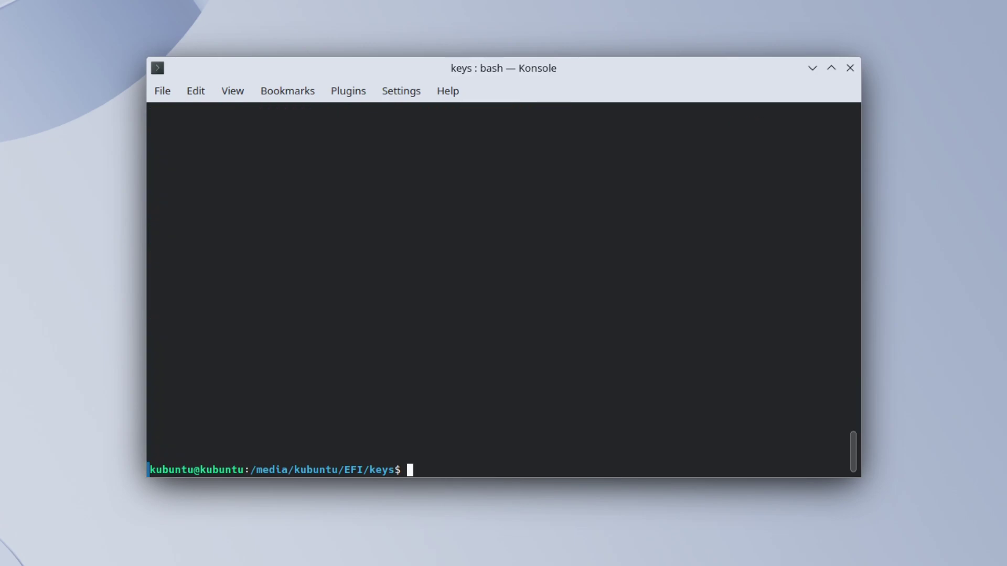
{"action": "key", "text": "ctrl+l"}
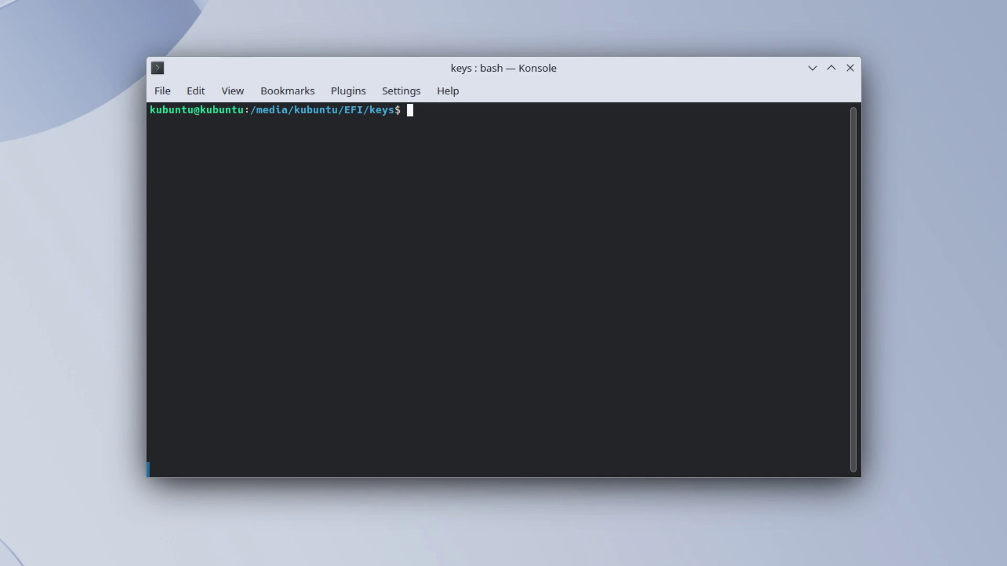
{"action": "type", "text": "openssl reg -new x509 -newkey rsa:2048 -subj \"/CN=PK/\" -keyout PK.key -out PK.crt -days 1 -nodes -sha256"}
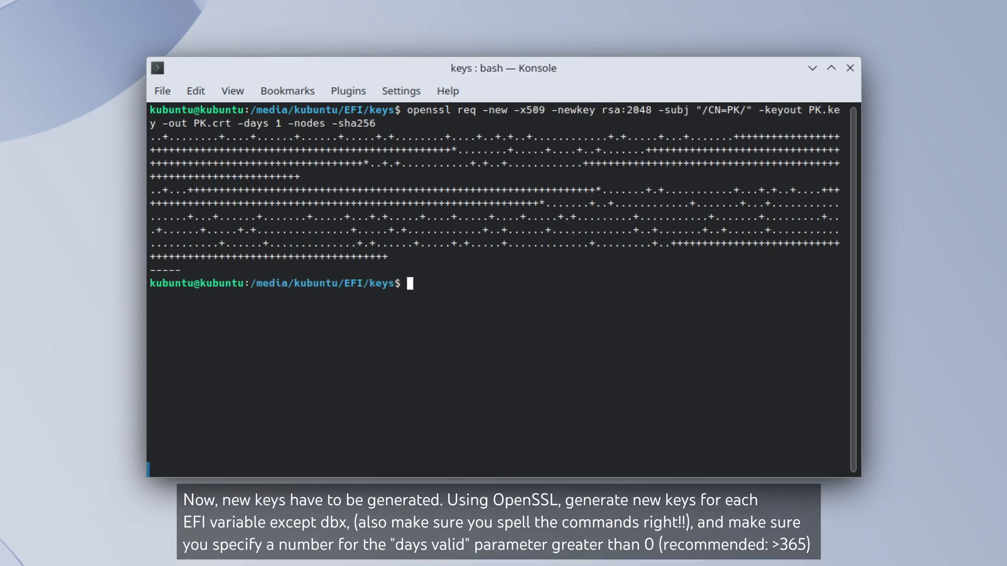
- Reuse the openssl key-generation command for the KEK, setting its subject to "/CN=KEK/"
{"action": "key", "text": "Up"}
{"action": "key", "text": "Left"}
{"action": "key", "text": "Left"}
{"action": "key", "text": "Left"}
{"action": "key", "text": "Left"}
{"action": "key", "text": "Left"}
{"action": "key", "text": "Left"}
{"action": "key", "text": "Left"}
{"action": "key", "text": "Left"}
{"action": "key", "text": "Left"}
{"action": "key", "text": "Left"}
{"action": "key", "text": "Left"}
{"action": "key", "text": "Left"}
{"action": "key", "text": "Left"}
{"action": "key", "text": "Left"}
{"action": "key", "text": "Left"}
{"action": "key", "text": "BackSpace"}
{"action": "key", "text": "BackSpace"}
{"action": "type", "text": "KEK"}
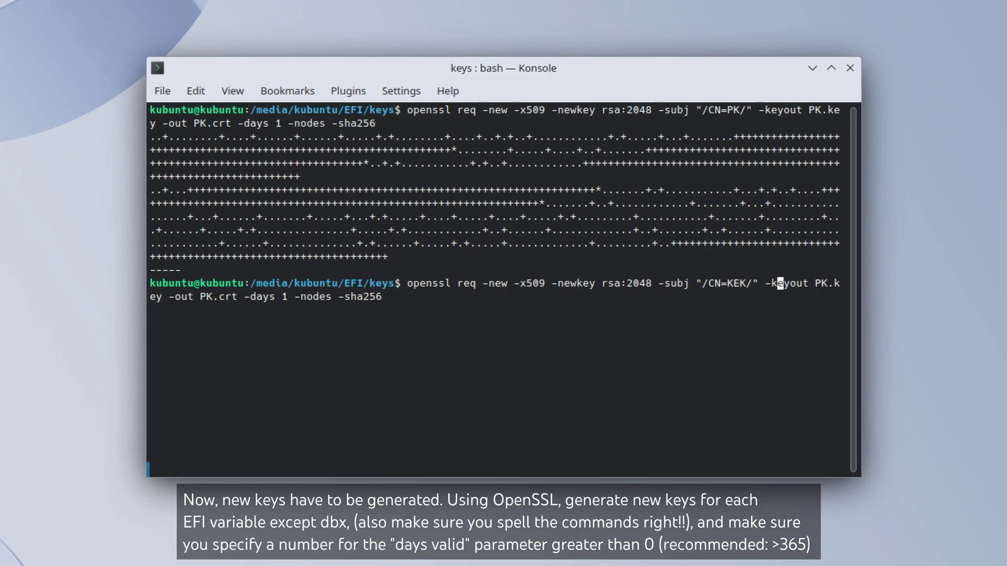